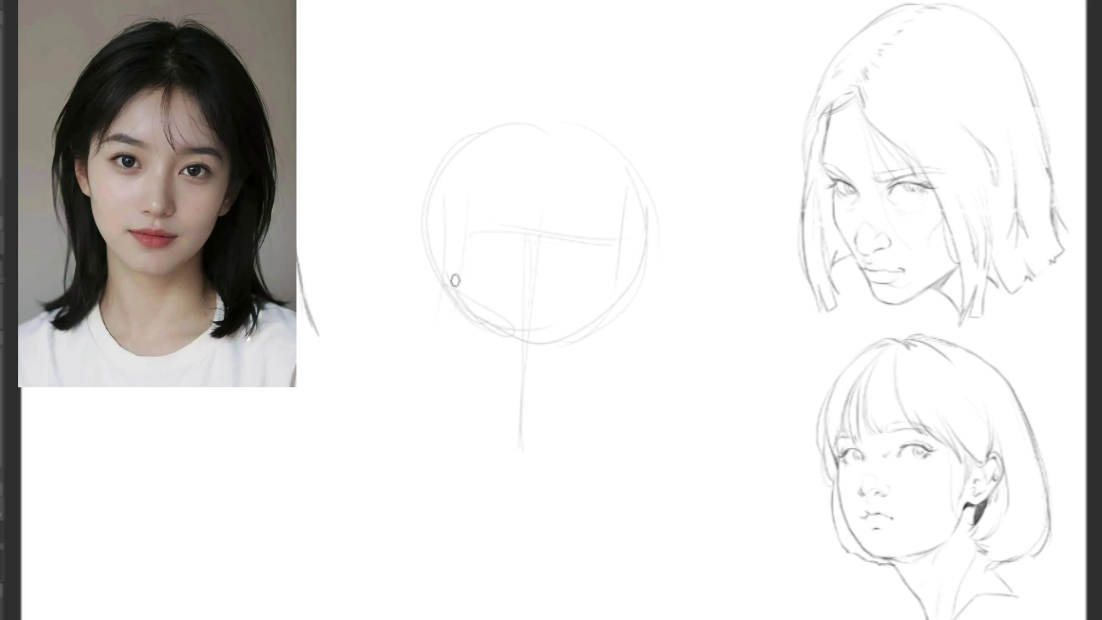
Step: Sketch the sides of the face below the construction circle, angling the jaw down to a pointed chin on the centre line
{"action": "mouse_move", "coordinate": [443, 196]}
{"action": "left_mouse_down"}
{"action": "mouse_move", "coordinate": [456, 359]}
{"action": "mouse_move", "coordinate": [505, 394]}
{"action": "left_mouse_up"}
{"action": "left_click_drag", "start_coordinate": [461, 357], "coordinate": [526, 410]}
{"action": "left_click_drag", "start_coordinate": [476, 366], "coordinate": [508, 395]}
{"action": "left_click_drag", "start_coordinate": [630, 270], "coordinate": [598, 371]}
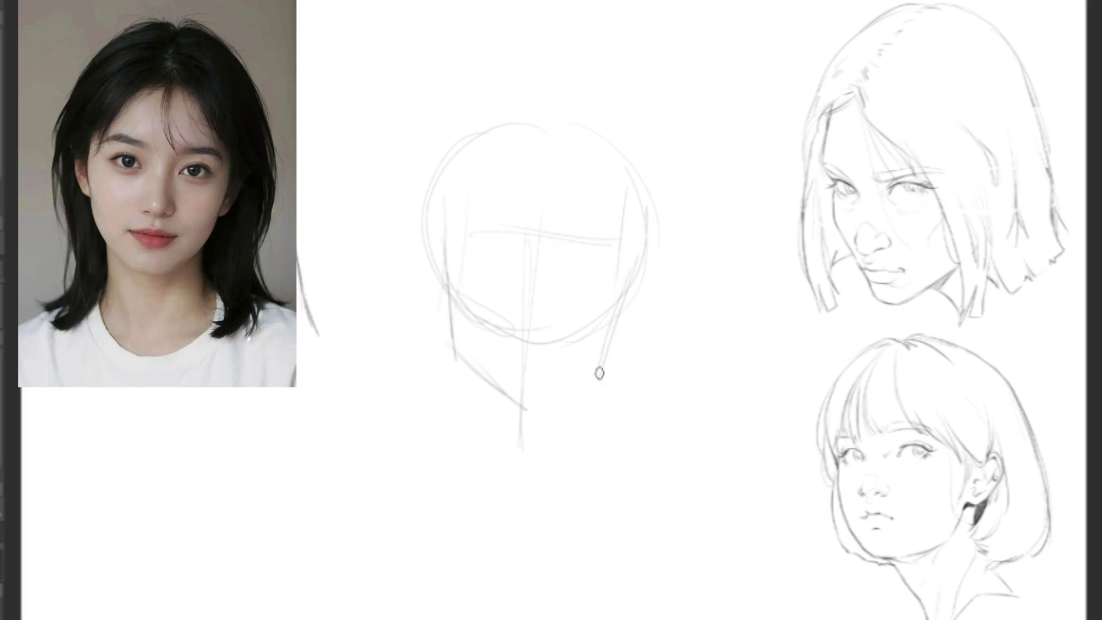
{"action": "mouse_move", "coordinate": [615, 319]}
{"action": "left_mouse_down"}
{"action": "mouse_move", "coordinate": [601, 352]}
{"action": "mouse_move", "coordinate": [548, 396]}
{"action": "left_mouse_up"}
{"action": "mouse_move", "coordinate": [603, 357]}
{"action": "left_mouse_down"}
{"action": "mouse_move", "coordinate": [529, 405]}
{"action": "mouse_move", "coordinate": [504, 399]}
{"action": "mouse_move", "coordinate": [449, 345]}
{"action": "left_mouse_up"}
{"action": "left_click_drag", "start_coordinate": [529, 404], "coordinate": [597, 364]}
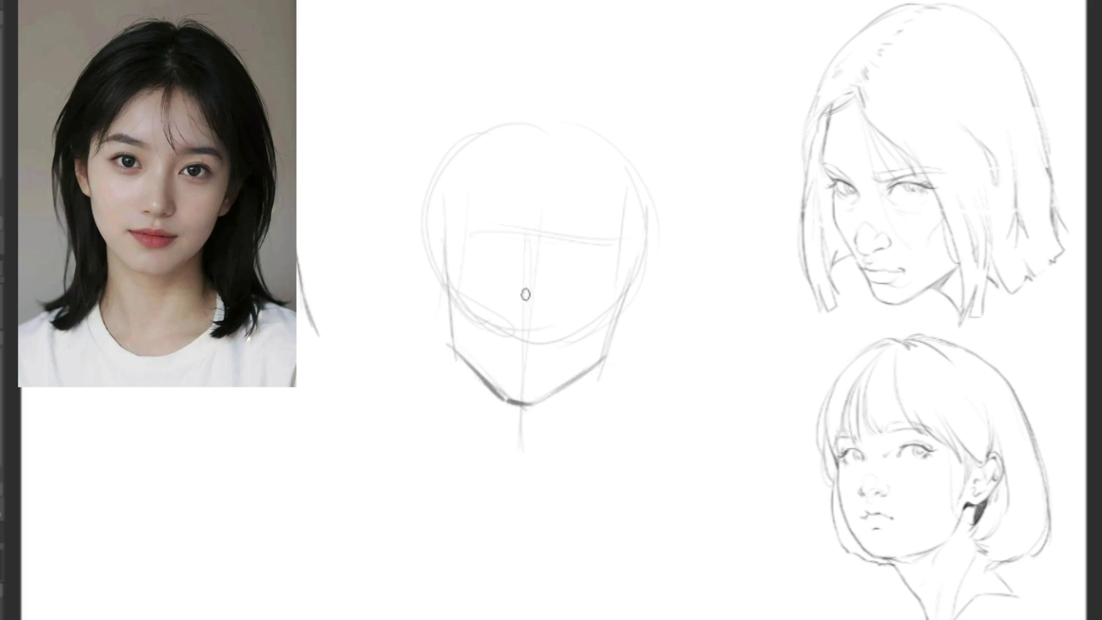
Step: Rough in the facial features along the guidelines, with the mouth and nose on the centre line and both eyes with arched eyebrows
{"action": "mouse_move", "coordinate": [490, 346]}
{"action": "left_mouse_down"}
{"action": "mouse_move", "coordinate": [557, 355]}
{"action": "mouse_move", "coordinate": [499, 350]}
{"action": "mouse_move", "coordinate": [526, 362]}
{"action": "left_mouse_up"}
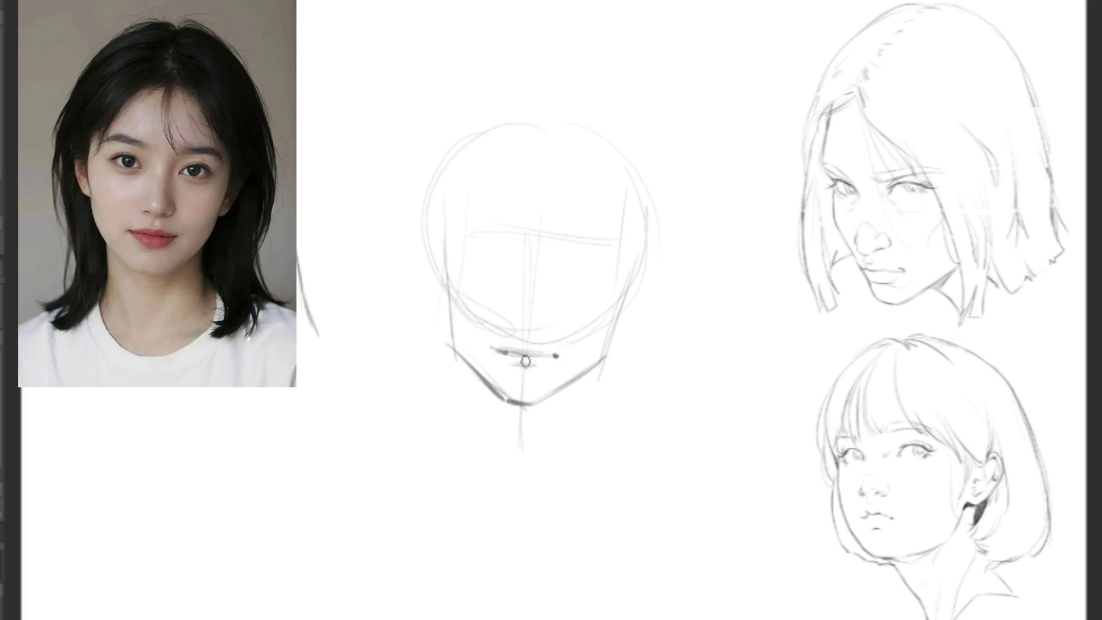
{"action": "mouse_move", "coordinate": [528, 316]}
{"action": "left_mouse_down"}
{"action": "mouse_move", "coordinate": [527, 340]}
{"action": "mouse_move", "coordinate": [516, 333]}
{"action": "mouse_move", "coordinate": [513, 321]}
{"action": "mouse_move", "coordinate": [541, 331]}
{"action": "mouse_move", "coordinate": [510, 332]}
{"action": "mouse_move", "coordinate": [514, 315]}
{"action": "mouse_move", "coordinate": [549, 328]}
{"action": "left_mouse_up"}
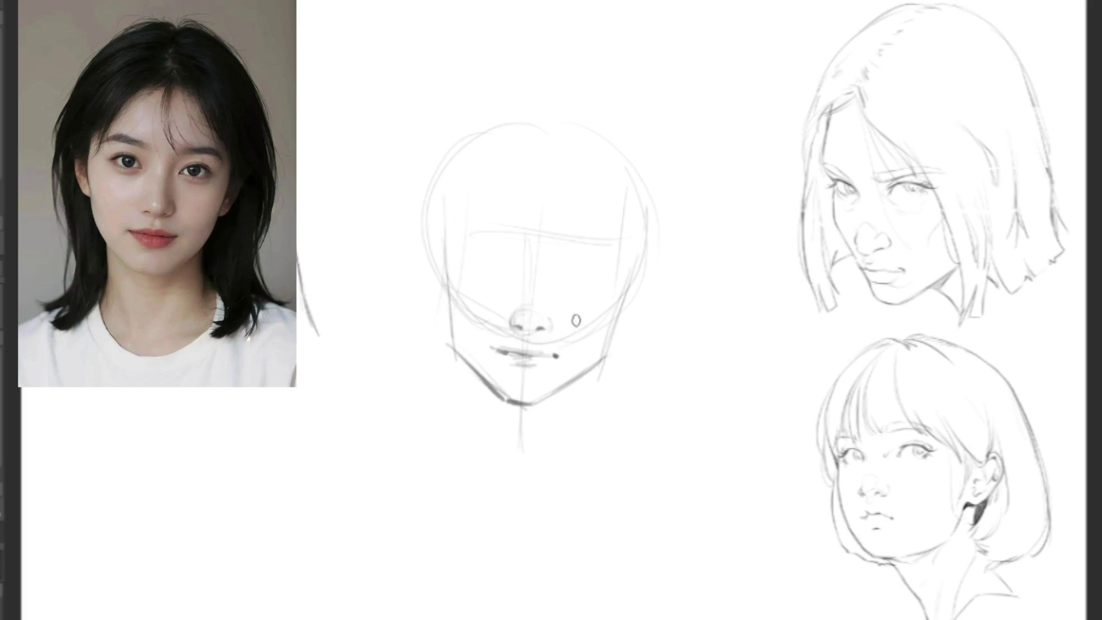
{"action": "left_click_drag", "start_coordinate": [560, 283], "coordinate": [590, 270]}
{"action": "mouse_move", "coordinate": [499, 267]}
{"action": "left_mouse_down"}
{"action": "mouse_move", "coordinate": [476, 261]}
{"action": "mouse_move", "coordinate": [501, 258]}
{"action": "mouse_move", "coordinate": [508, 271]}
{"action": "mouse_move", "coordinate": [471, 259]}
{"action": "left_mouse_up"}
{"action": "mouse_move", "coordinate": [563, 275]}
{"action": "left_mouse_down"}
{"action": "mouse_move", "coordinate": [581, 268]}
{"action": "mouse_move", "coordinate": [600, 280]}
{"action": "left_mouse_up"}
{"action": "mouse_move", "coordinate": [512, 256]}
{"action": "left_mouse_down"}
{"action": "mouse_move", "coordinate": [517, 273]}
{"action": "mouse_move", "coordinate": [562, 282]}
{"action": "mouse_move", "coordinate": [580, 244]}
{"action": "mouse_move", "coordinate": [597, 240]}
{"action": "mouse_move", "coordinate": [609, 257]}
{"action": "left_mouse_up"}
{"action": "mouse_move", "coordinate": [476, 229]}
{"action": "left_mouse_down"}
{"action": "mouse_move", "coordinate": [522, 240]}
{"action": "mouse_move", "coordinate": [495, 230]}
{"action": "mouse_move", "coordinate": [516, 243]}
{"action": "mouse_move", "coordinate": [471, 261]}
{"action": "mouse_move", "coordinate": [495, 264]}
{"action": "left_mouse_up"}
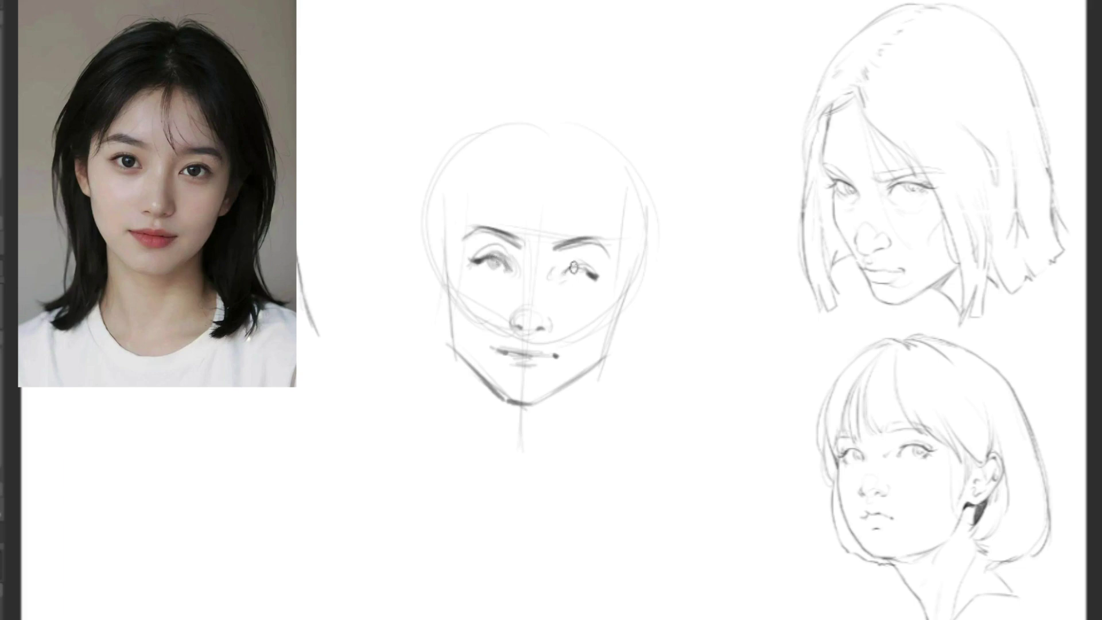
{"action": "left_click_drag", "start_coordinate": [574, 267], "coordinate": [581, 269]}
Step: Sketch the temple and ear contours on both sides of the head and follow the cheek down to the chin
{"action": "left_click_drag", "start_coordinate": [606, 199], "coordinate": [648, 278]}
{"action": "left_click_drag", "start_coordinate": [606, 220], "coordinate": [640, 288]}
{"action": "mouse_move", "coordinate": [620, 240]}
{"action": "left_mouse_down"}
{"action": "mouse_move", "coordinate": [630, 279]}
{"action": "mouse_move", "coordinate": [613, 319]}
{"action": "left_mouse_up"}
{"action": "left_click_drag", "start_coordinate": [636, 270], "coordinate": [603, 327]}
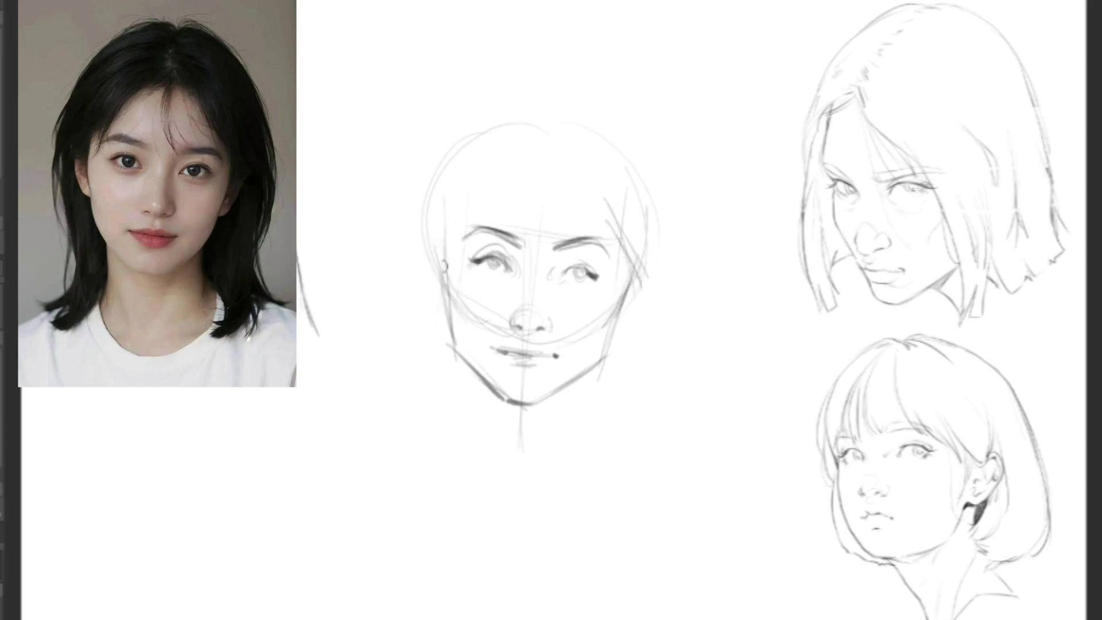
{"action": "left_click_drag", "start_coordinate": [423, 260], "coordinate": [446, 304]}
{"action": "mouse_move", "coordinate": [449, 288]}
{"action": "left_mouse_down"}
{"action": "mouse_move", "coordinate": [450, 333]}
{"action": "mouse_move", "coordinate": [448, 283]}
{"action": "mouse_move", "coordinate": [447, 327]}
{"action": "mouse_move", "coordinate": [513, 406]}
{"action": "left_mouse_up"}
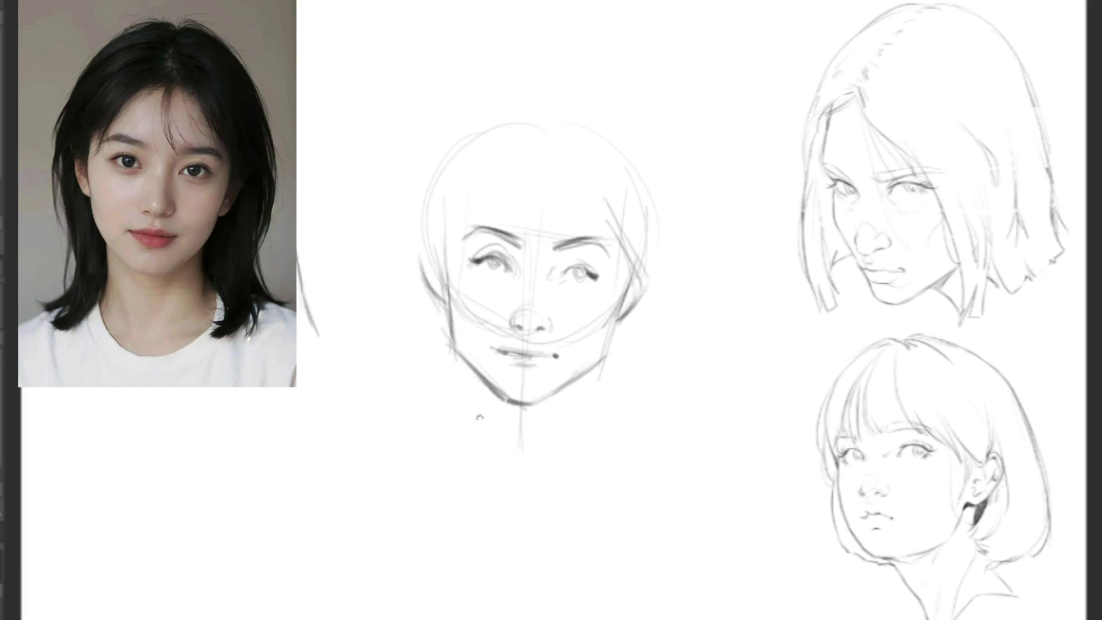
Step: Draw the neck below the jaw, with inner muscle lines and a curved neckline at its base
{"action": "left_click_drag", "start_coordinate": [466, 374], "coordinate": [475, 417]}
{"action": "mouse_move", "coordinate": [469, 374]}
{"action": "left_mouse_down"}
{"action": "mouse_move", "coordinate": [495, 448]}
{"action": "mouse_move", "coordinate": [471, 431]}
{"action": "mouse_move", "coordinate": [466, 446]}
{"action": "left_mouse_up"}
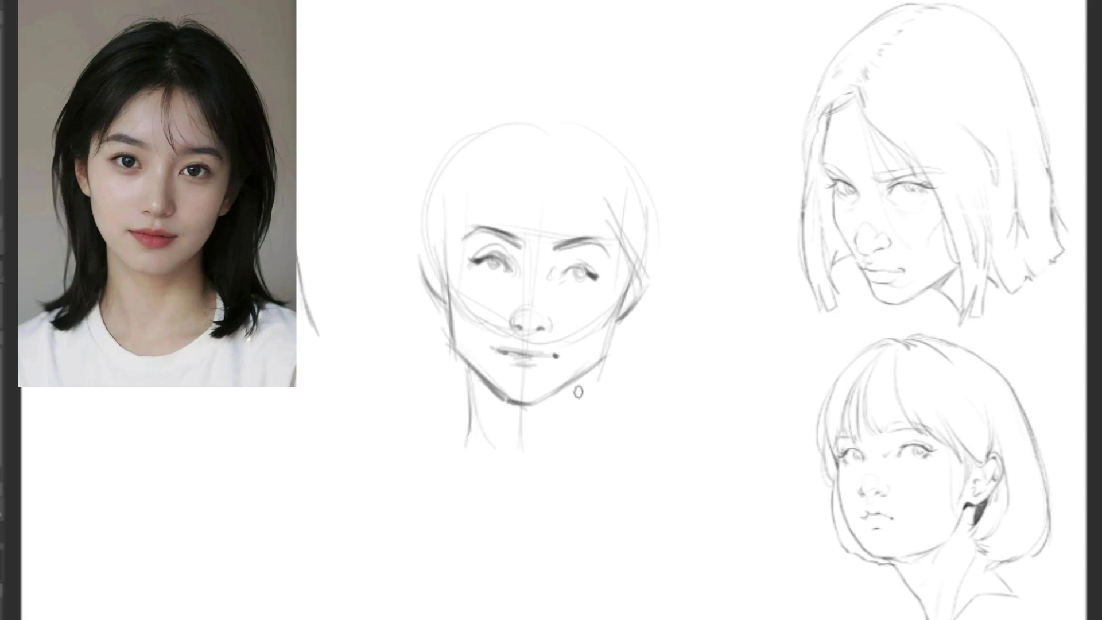
{"action": "left_click_drag", "start_coordinate": [484, 380], "coordinate": [520, 455]}
{"action": "left_click_drag", "start_coordinate": [568, 395], "coordinate": [529, 465]}
{"action": "mouse_move", "coordinate": [588, 369]}
{"action": "left_mouse_down"}
{"action": "mouse_move", "coordinate": [590, 416]}
{"action": "mouse_move", "coordinate": [591, 399]}
{"action": "mouse_move", "coordinate": [570, 457]}
{"action": "mouse_move", "coordinate": [476, 449]}
{"action": "mouse_move", "coordinate": [508, 488]}
{"action": "left_mouse_up"}
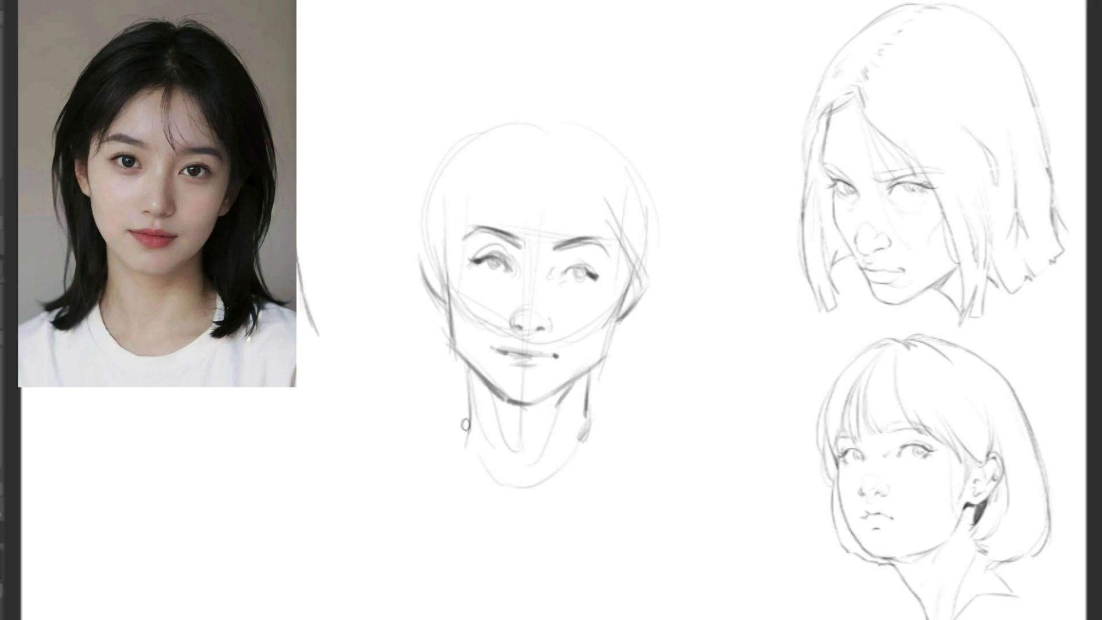
Step: Sketch the lower hair locks on the left side of the neck, flicking the ends outward at shoulder height
{"action": "left_click_drag", "start_coordinate": [468, 428], "coordinate": [449, 445]}
{"action": "left_click_drag", "start_coordinate": [405, 268], "coordinate": [439, 387]}
{"action": "mouse_move", "coordinate": [405, 300]}
{"action": "left_mouse_down"}
{"action": "mouse_move", "coordinate": [433, 368]}
{"action": "mouse_move", "coordinate": [384, 436]}
{"action": "left_mouse_up"}
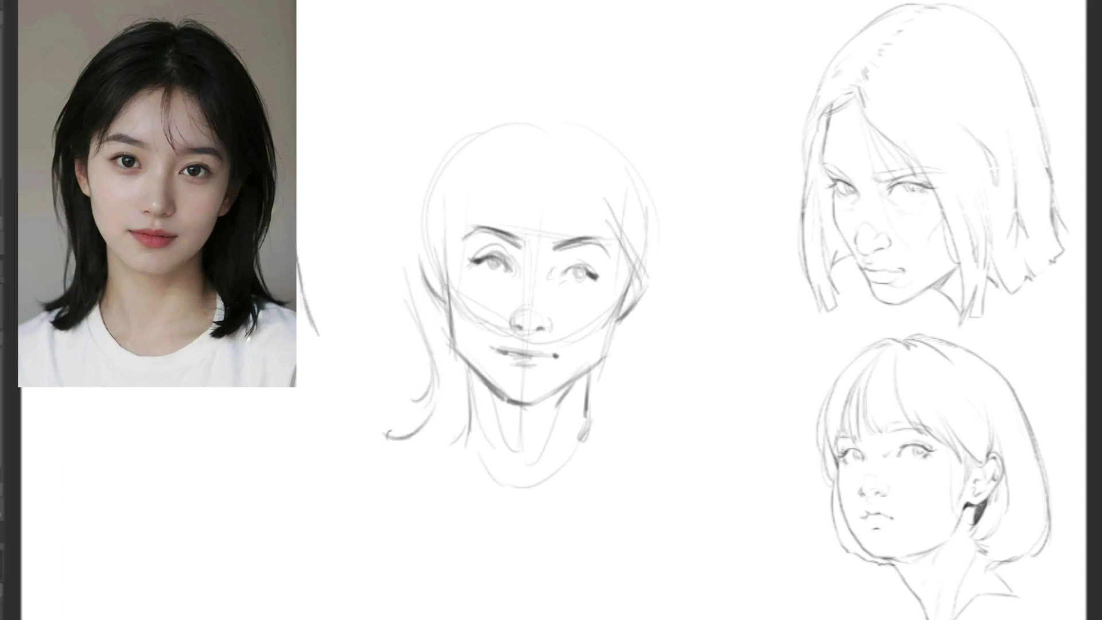
{"action": "left_click_drag", "start_coordinate": [450, 437], "coordinate": [423, 464]}
Step: Sketch the hair on the right side of the face, running down to curled ends at shoulder height
{"action": "left_click_drag", "start_coordinate": [619, 217], "coordinate": [646, 290]}
{"action": "left_click_drag", "start_coordinate": [665, 241], "coordinate": [659, 340]}
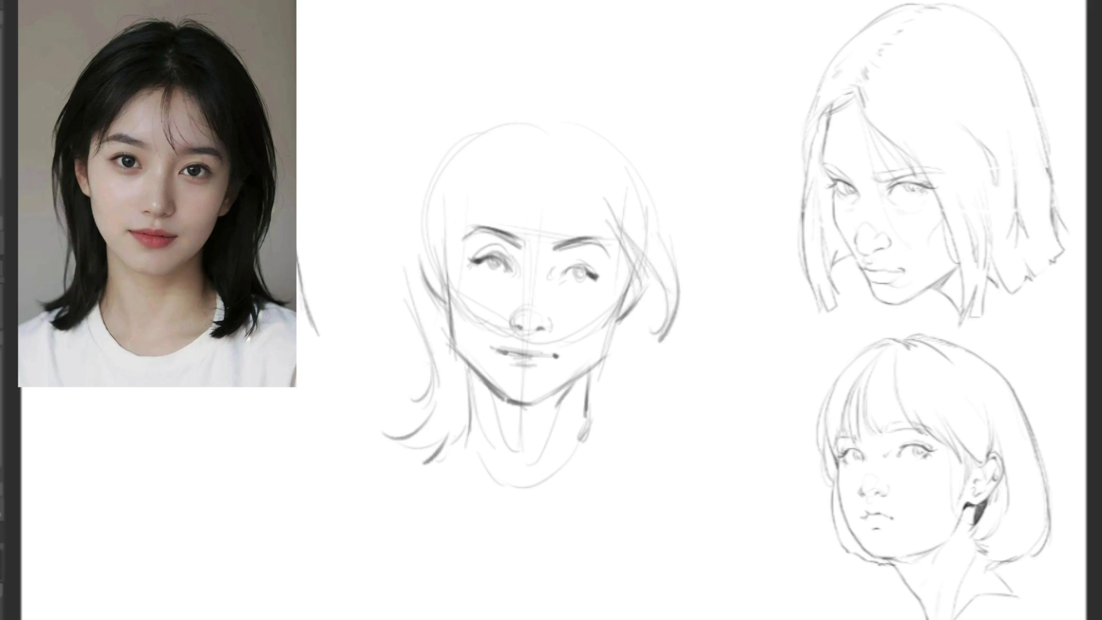
{"action": "mouse_move", "coordinate": [679, 233]}
{"action": "left_mouse_down"}
{"action": "mouse_move", "coordinate": [661, 362]}
{"action": "mouse_move", "coordinate": [688, 446]}
{"action": "left_mouse_up"}
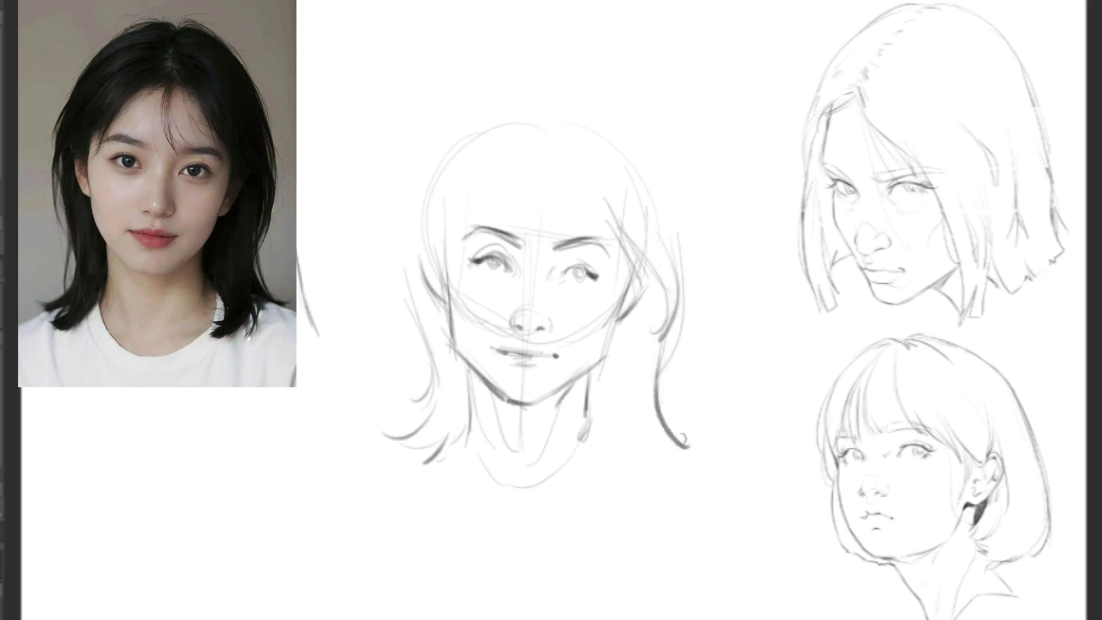
{"action": "mouse_move", "coordinate": [638, 405]}
{"action": "left_mouse_down"}
{"action": "mouse_move", "coordinate": [674, 451]}
{"action": "mouse_move", "coordinate": [619, 472]}
{"action": "left_mouse_up"}
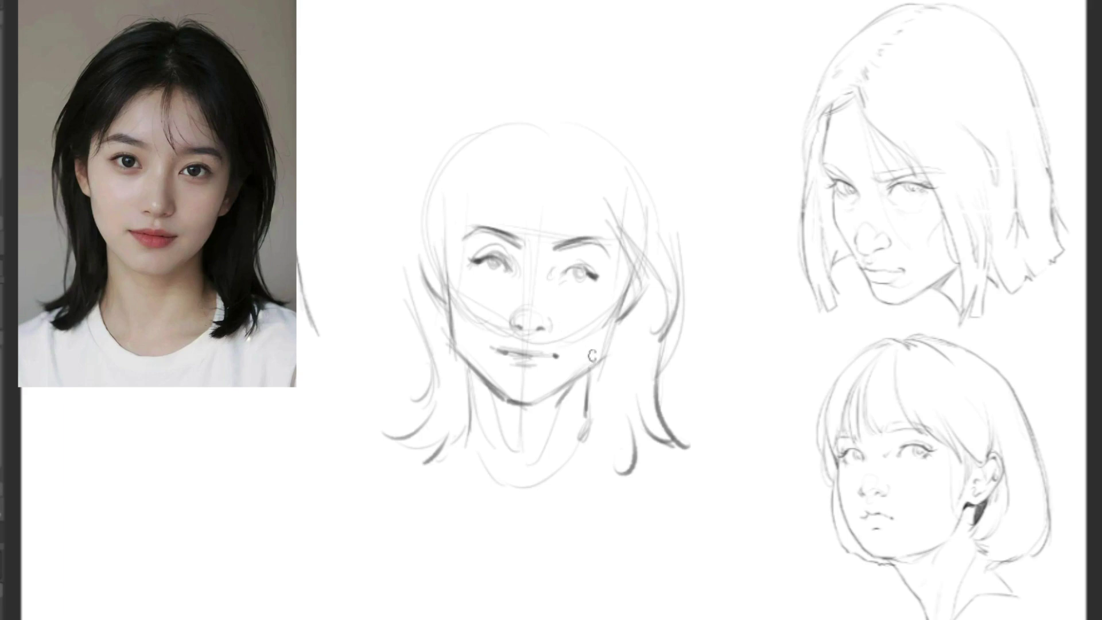
Step: Reinforce the jawline on both sides and draw a fringe strand falling from the hairline to the inner eyebrow
{"action": "mouse_move", "coordinate": [619, 310]}
{"action": "left_mouse_down"}
{"action": "mouse_move", "coordinate": [607, 336]}
{"action": "mouse_move", "coordinate": [620, 306]}
{"action": "mouse_move", "coordinate": [603, 354]}
{"action": "mouse_move", "coordinate": [612, 334]}
{"action": "mouse_move", "coordinate": [550, 393]}
{"action": "mouse_move", "coordinate": [524, 398]}
{"action": "mouse_move", "coordinate": [494, 383]}
{"action": "mouse_move", "coordinate": [452, 329]}
{"action": "mouse_move", "coordinate": [470, 356]}
{"action": "mouse_move", "coordinate": [446, 295]}
{"action": "left_mouse_up"}
{"action": "mouse_move", "coordinate": [460, 350]}
{"action": "left_mouse_down"}
{"action": "mouse_move", "coordinate": [442, 291]}
{"action": "mouse_move", "coordinate": [495, 386]}
{"action": "left_mouse_up"}
{"action": "mouse_move", "coordinate": [546, 134]}
{"action": "left_mouse_down"}
{"action": "mouse_move", "coordinate": [537, 159]}
{"action": "mouse_move", "coordinate": [566, 243]}
{"action": "left_mouse_up"}
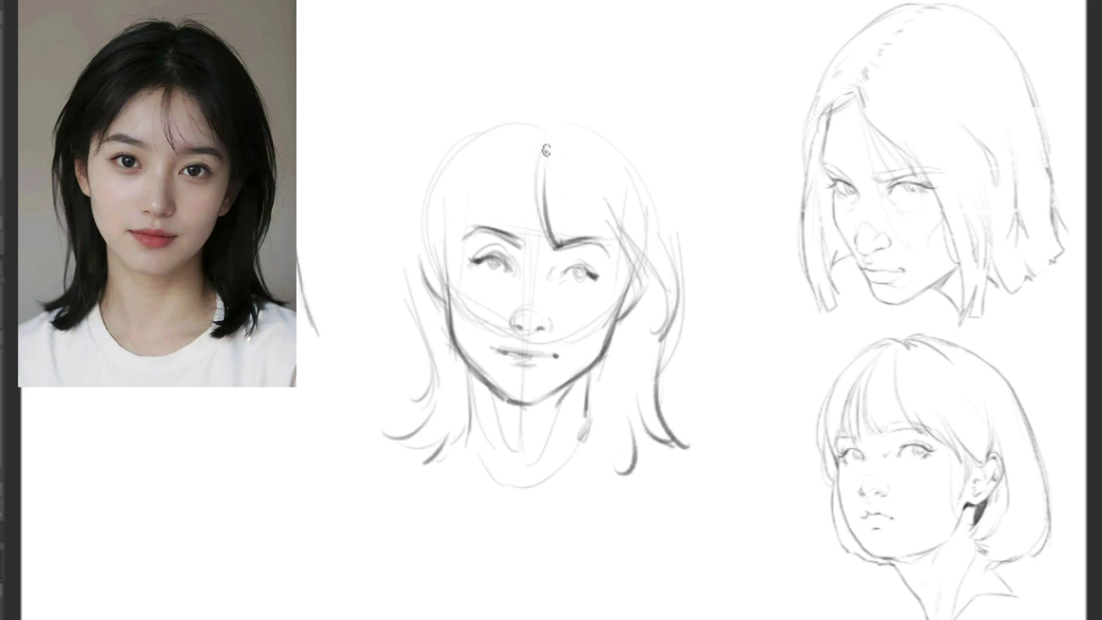
Step: Mark the hair parting above the forehead and draw the outer hair contour from the crown down the right side
{"action": "left_click_drag", "start_coordinate": [546, 151], "coordinate": [560, 155]}
{"action": "left_click_drag", "start_coordinate": [556, 144], "coordinate": [556, 100]}
{"action": "left_click_drag", "start_coordinate": [546, 90], "coordinate": [570, 84]}
{"action": "mouse_move", "coordinate": [558, 75]}
{"action": "left_mouse_down"}
{"action": "mouse_move", "coordinate": [588, 89]}
{"action": "mouse_move", "coordinate": [565, 89]}
{"action": "mouse_move", "coordinate": [579, 67]}
{"action": "left_mouse_up"}
{"action": "mouse_move", "coordinate": [560, 71]}
{"action": "left_mouse_down"}
{"action": "mouse_move", "coordinate": [639, 137]}
{"action": "mouse_move", "coordinate": [605, 80]}
{"action": "mouse_move", "coordinate": [658, 200]}
{"action": "left_mouse_up"}
{"action": "mouse_move", "coordinate": [649, 133]}
{"action": "left_mouse_down"}
{"action": "mouse_move", "coordinate": [675, 291]}
{"action": "mouse_move", "coordinate": [665, 300]}
{"action": "left_mouse_up"}
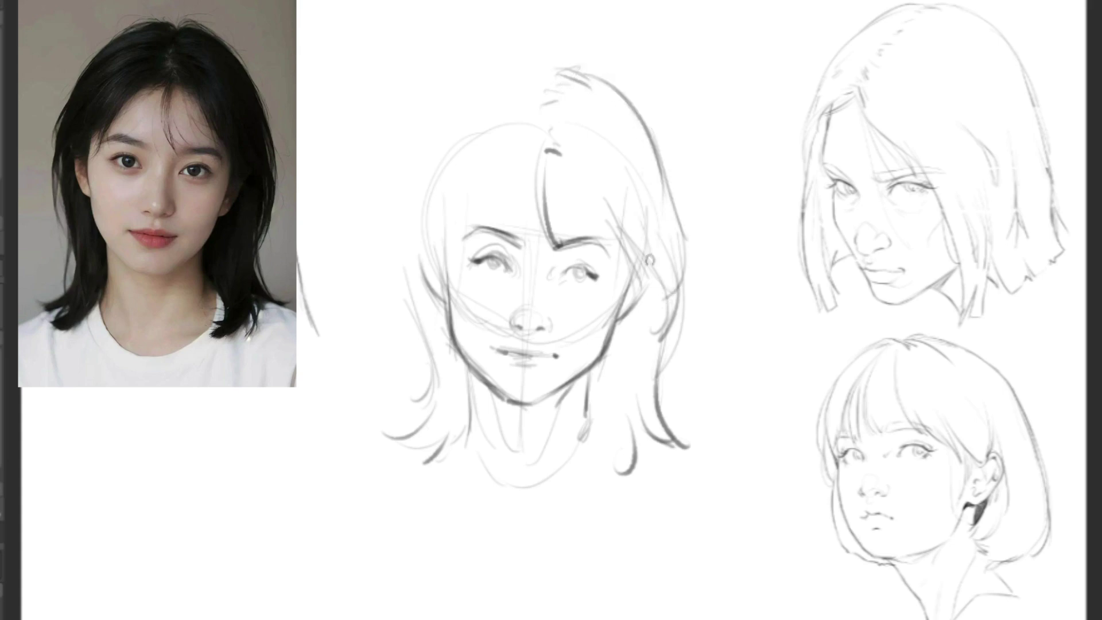
Step: Add the curled hairline at the parting and the inner strands framing the right side of the forehead and cheek
{"action": "mouse_move", "coordinate": [547, 151]}
{"action": "left_mouse_down"}
{"action": "mouse_move", "coordinate": [577, 144]}
{"action": "mouse_move", "coordinate": [585, 170]}
{"action": "left_mouse_up"}
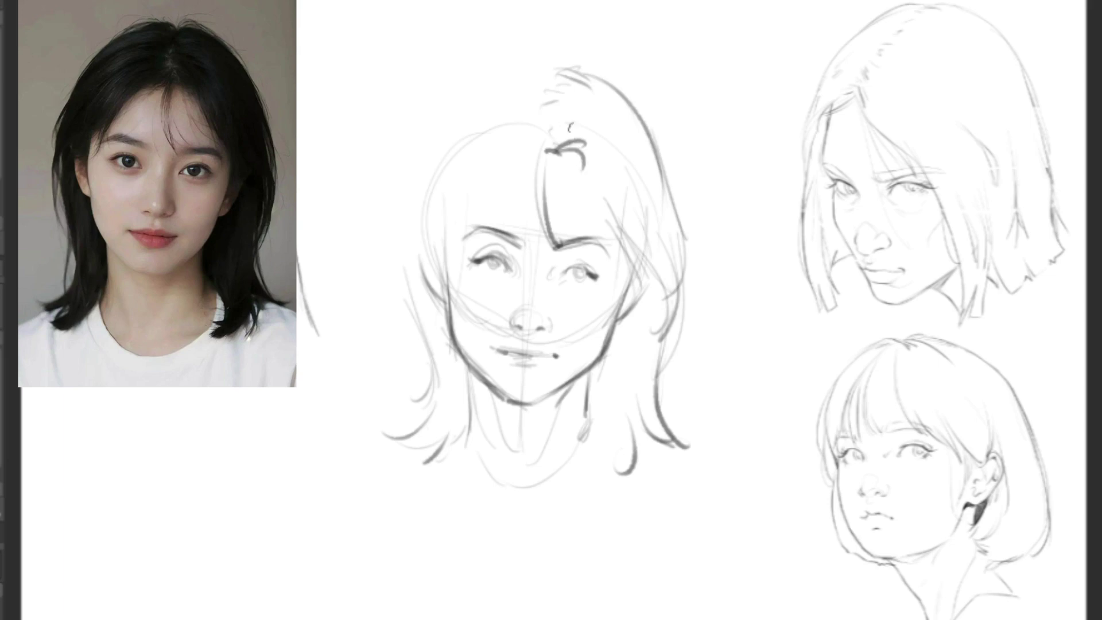
{"action": "left_click_drag", "start_coordinate": [587, 122], "coordinate": [639, 232]}
{"action": "left_click_drag", "start_coordinate": [590, 155], "coordinate": [612, 242]}
{"action": "left_click_drag", "start_coordinate": [598, 190], "coordinate": [626, 317]}
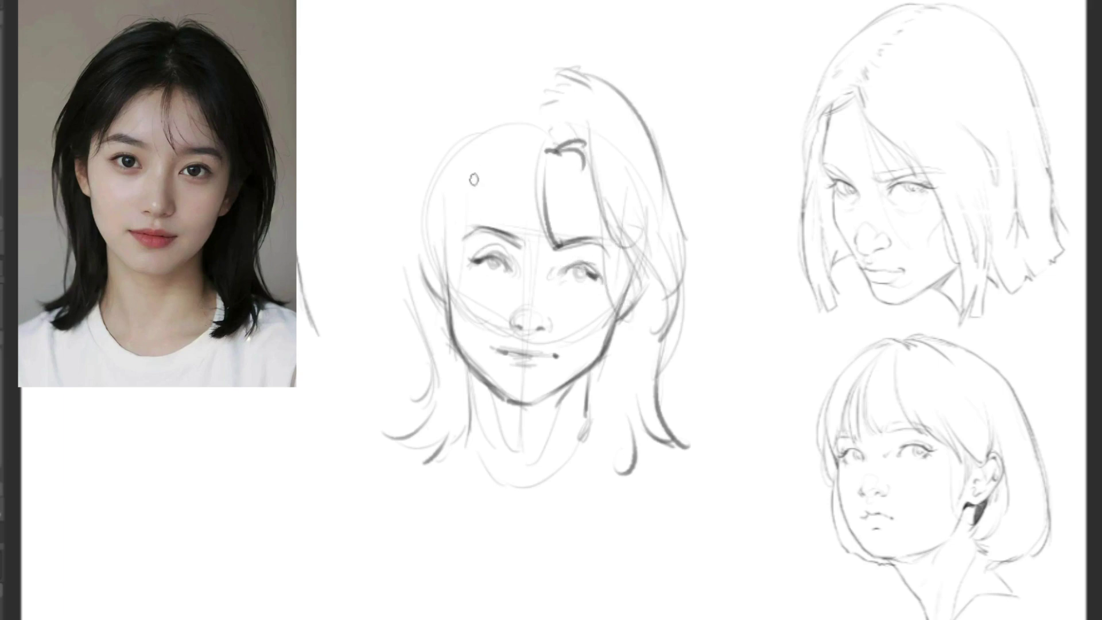
Step: Draw hair strands sweeping from the parting across the left side of the forehead and over the ear
{"action": "mouse_move", "coordinate": [529, 154]}
{"action": "left_mouse_down"}
{"action": "mouse_move", "coordinate": [481, 193]}
{"action": "mouse_move", "coordinate": [459, 247]}
{"action": "left_mouse_up"}
{"action": "left_click_drag", "start_coordinate": [531, 133], "coordinate": [460, 239]}
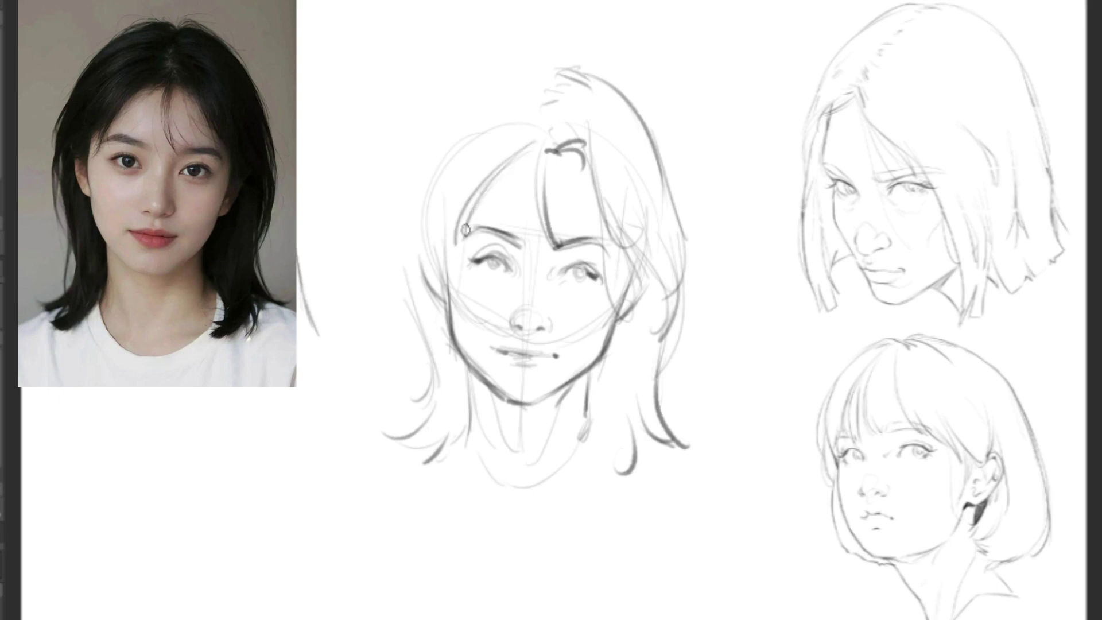
{"action": "mouse_move", "coordinate": [489, 147]}
{"action": "left_mouse_down"}
{"action": "mouse_move", "coordinate": [458, 238]}
{"action": "mouse_move", "coordinate": [419, 261]}
{"action": "left_mouse_up"}
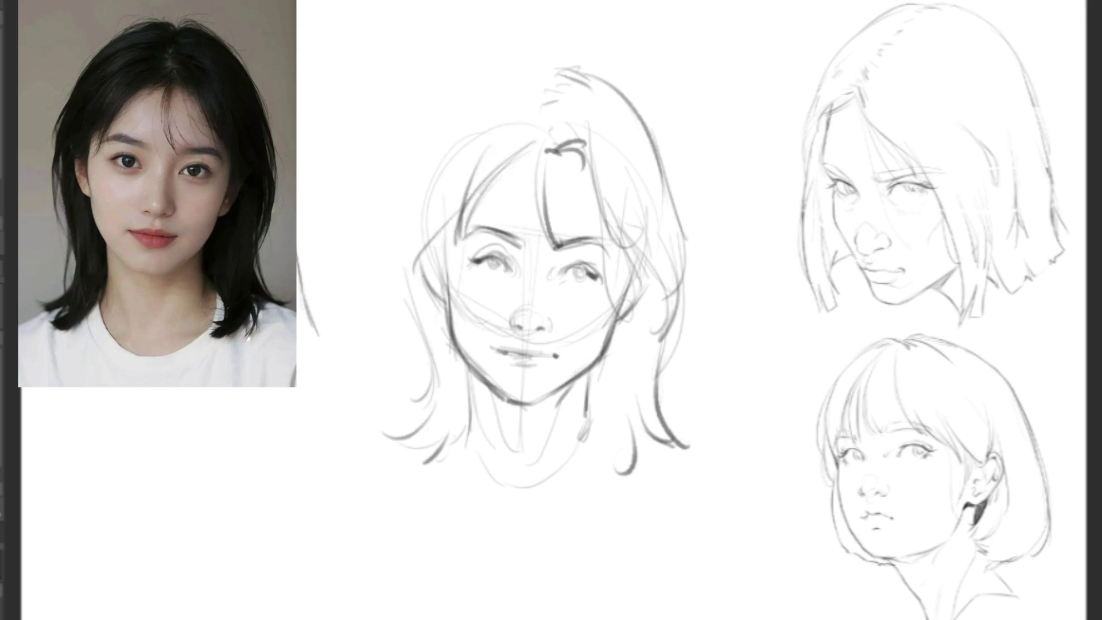
{"action": "mouse_move", "coordinate": [449, 228]}
{"action": "left_mouse_down"}
{"action": "mouse_move", "coordinate": [421, 263]}
{"action": "mouse_move", "coordinate": [431, 327]}
{"action": "left_mouse_up"}
{"action": "left_click_drag", "start_coordinate": [436, 248], "coordinate": [446, 280]}
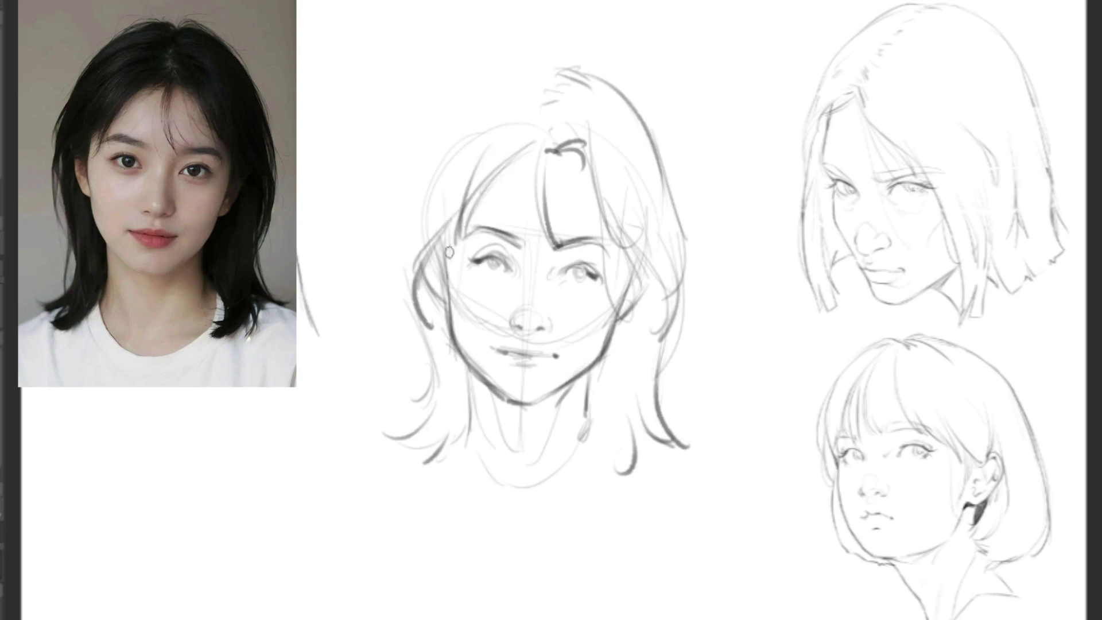
{"action": "left_click_drag", "start_coordinate": [423, 193], "coordinate": [418, 335]}
Step: Draw the outer hair contour on the left side, curving up to meet the crown
{"action": "mouse_move", "coordinate": [406, 243]}
{"action": "left_mouse_down"}
{"action": "mouse_move", "coordinate": [410, 318]}
{"action": "mouse_move", "coordinate": [431, 187]}
{"action": "left_mouse_up"}
{"action": "left_click_drag", "start_coordinate": [407, 235], "coordinate": [442, 147]}
{"action": "mouse_move", "coordinate": [519, 78]}
{"action": "left_mouse_down"}
{"action": "mouse_move", "coordinate": [535, 71]}
{"action": "mouse_move", "coordinate": [477, 86]}
{"action": "mouse_move", "coordinate": [407, 210]}
{"action": "left_mouse_up"}
{"action": "left_click_drag", "start_coordinate": [448, 121], "coordinate": [408, 238]}
{"action": "left_click_drag", "start_coordinate": [472, 97], "coordinate": [421, 176]}
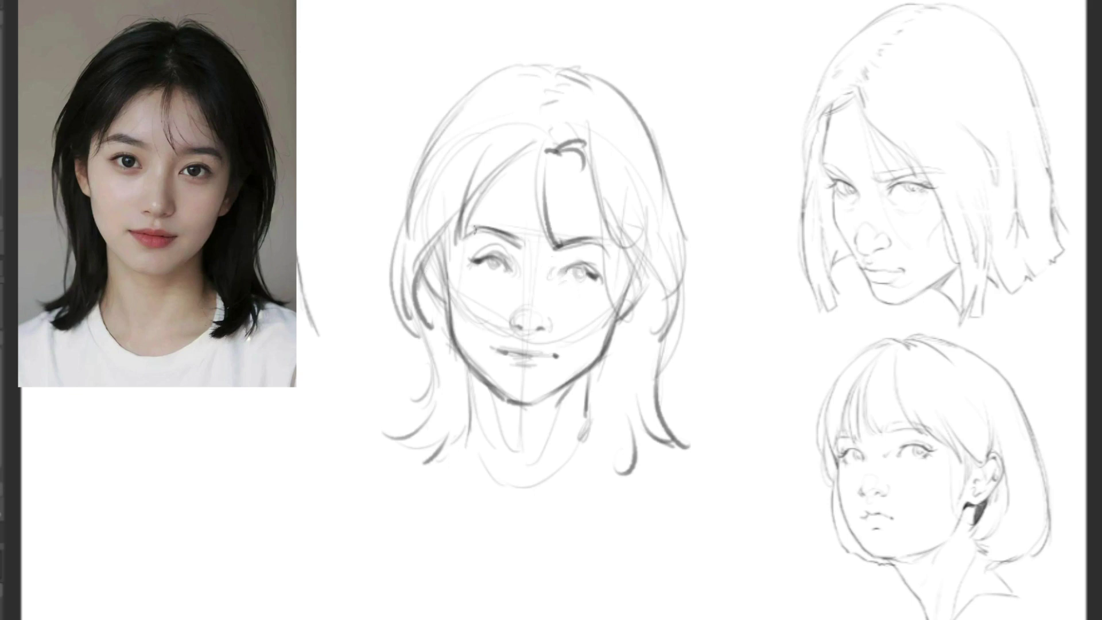
Step: Refine the irises and lids of both rough eyes and shift the front hairline slightly lower on the forehead
{"action": "mouse_move", "coordinate": [462, 206]}
{"action": "left_mouse_down"}
{"action": "mouse_move", "coordinate": [415, 264]}
{"action": "mouse_move", "coordinate": [446, 279]}
{"action": "left_mouse_up"}
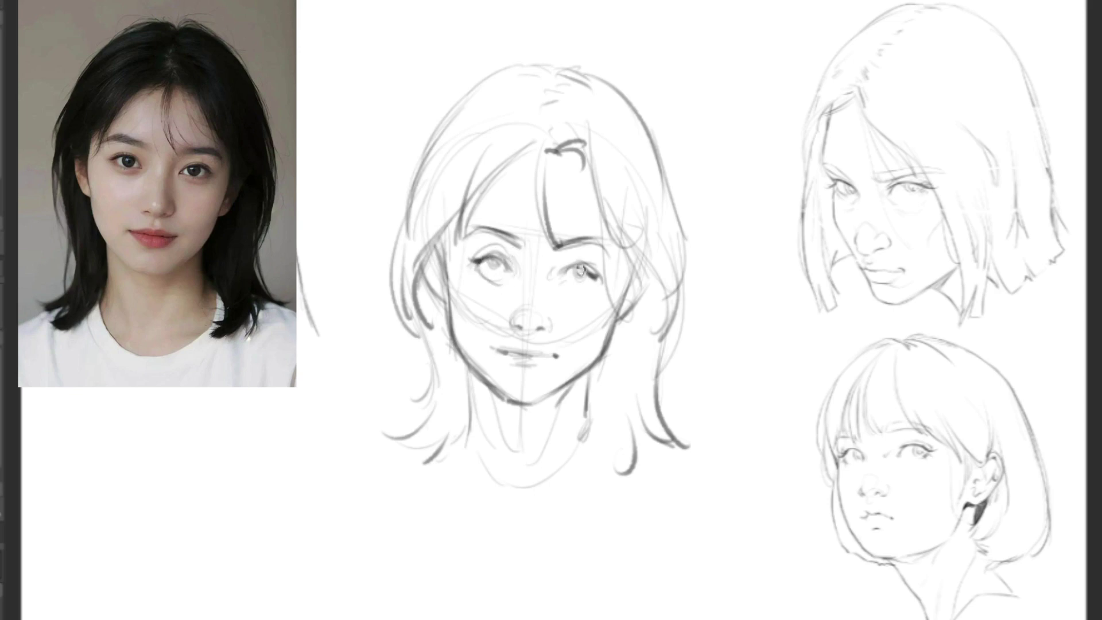
{"action": "left_click_drag", "start_coordinate": [580, 268], "coordinate": [597, 275]}
{"action": "left_click_drag", "start_coordinate": [565, 150], "coordinate": [562, 161]}
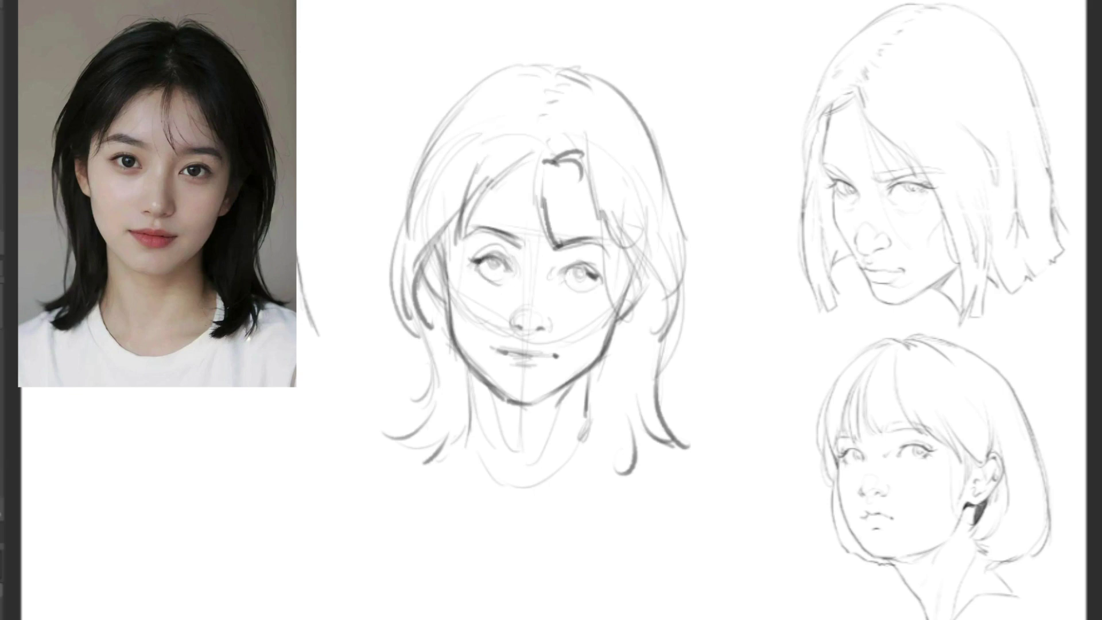
Step: Fade the rough sketch into a faint underdrawing and draw a detailed eye with lashes over the eye on the right
{"action": "key", "text": "2"}
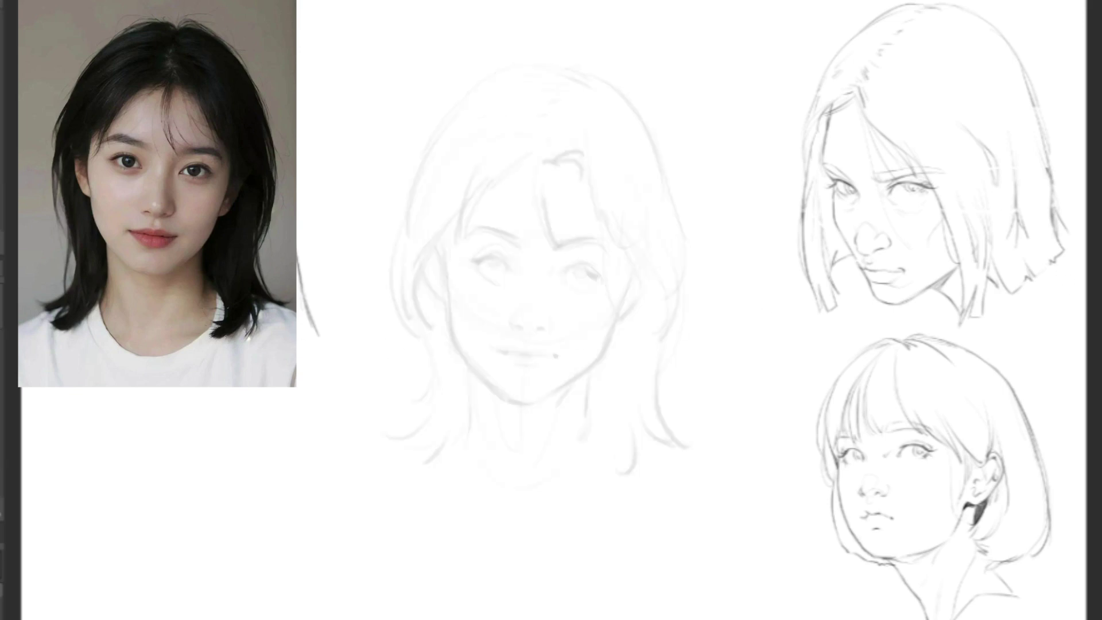
{"action": "left_click", "coordinate": [574, 182]}
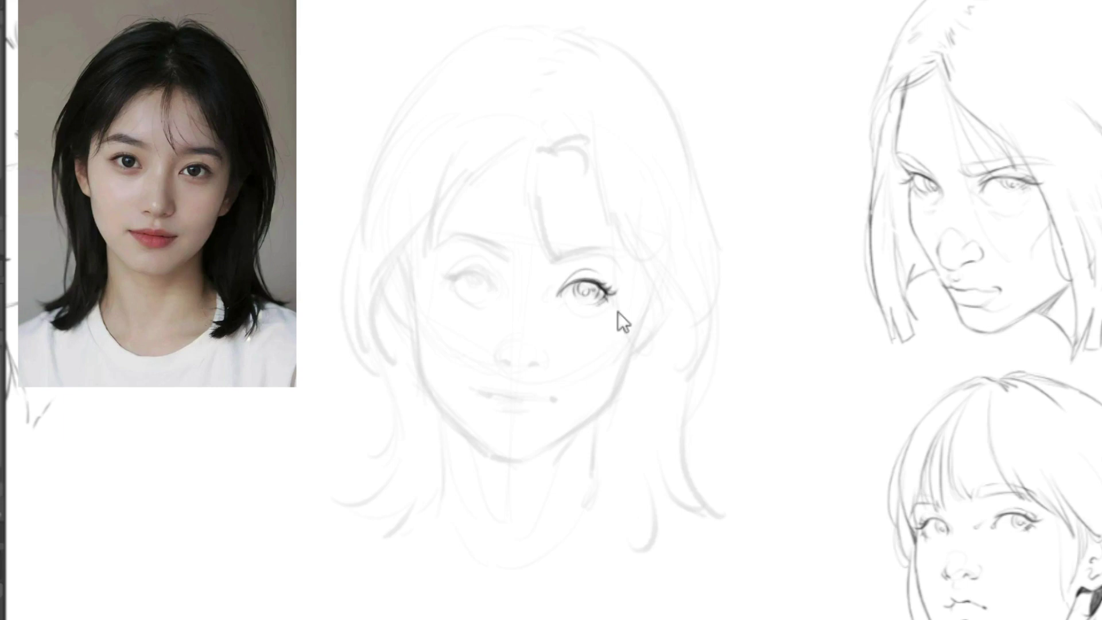
Step: Duplicate the finished eye and flip the copy horizontally
{"action": "key", "text": "ctrl+j"}
{"action": "key", "text": "ctrl+t"}
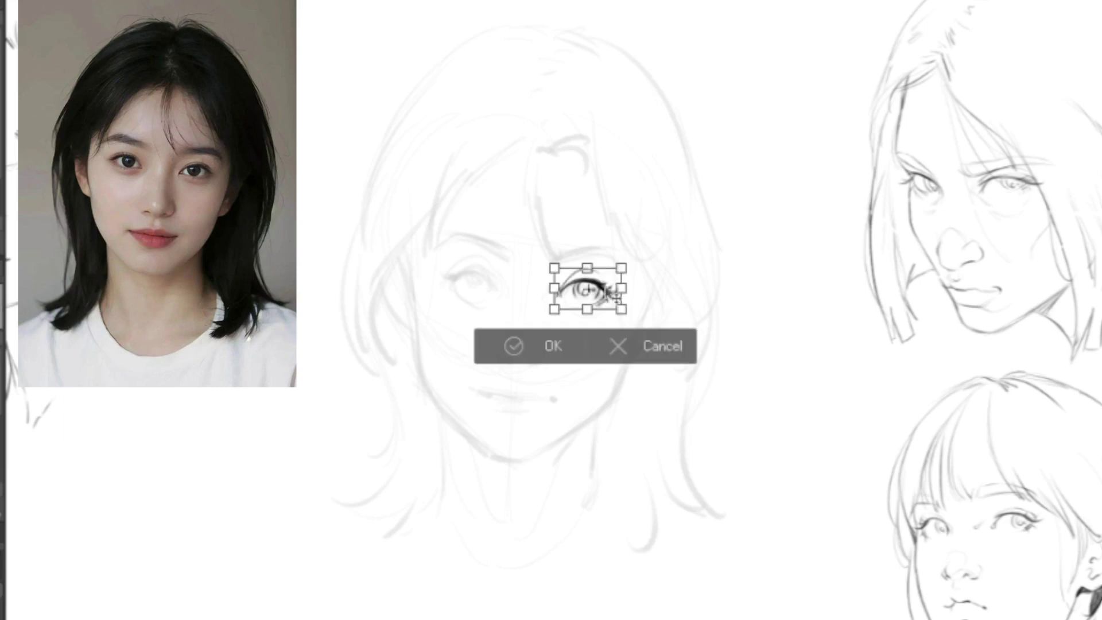
{"action": "right_click", "coordinate": [604, 281]}
{"action": "left_click", "coordinate": [732, 581]}
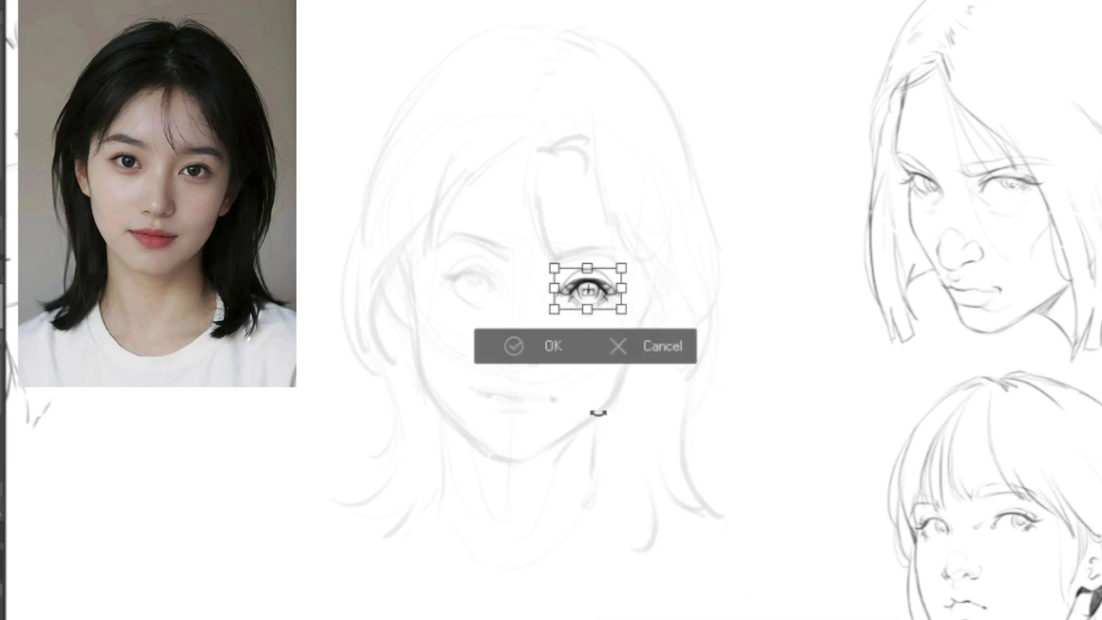
Step: Move the mirrored eye onto the left side of the face and rotate it to follow the tilted eye line
{"action": "key", "text": "shift+Left"}
{"action": "key", "text": "shift+Left"}
{"action": "key", "text": "shift+Left"}
{"action": "key", "text": "shift+Left"}
{"action": "key", "text": "shift+Left"}
{"action": "key", "text": "shift+Left"}
{"action": "key", "text": "shift+Left"}
{"action": "key", "text": "shift+Left"}
{"action": "key", "text": "shift+Left"}
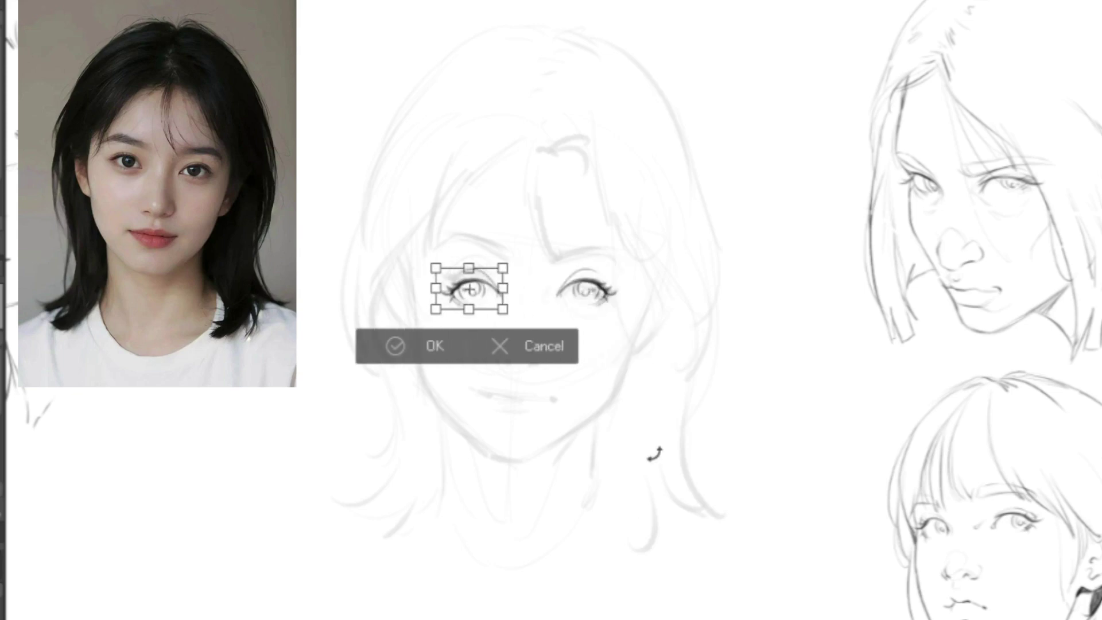
{"action": "left_click_drag", "start_coordinate": [553, 292], "coordinate": [495, 290]}
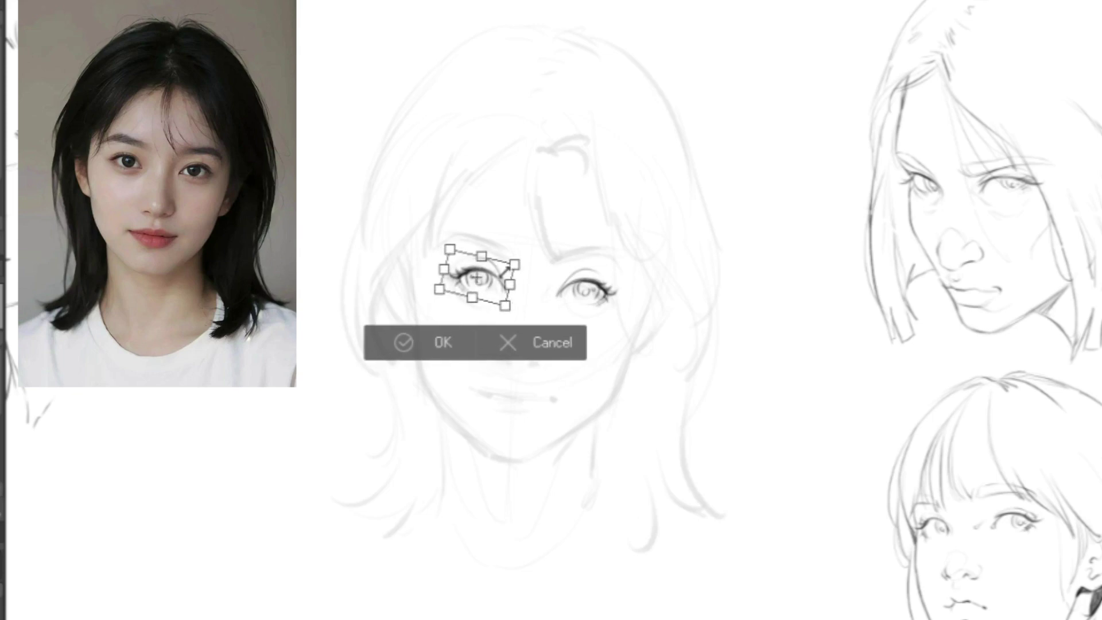
{"action": "key", "text": "Return"}
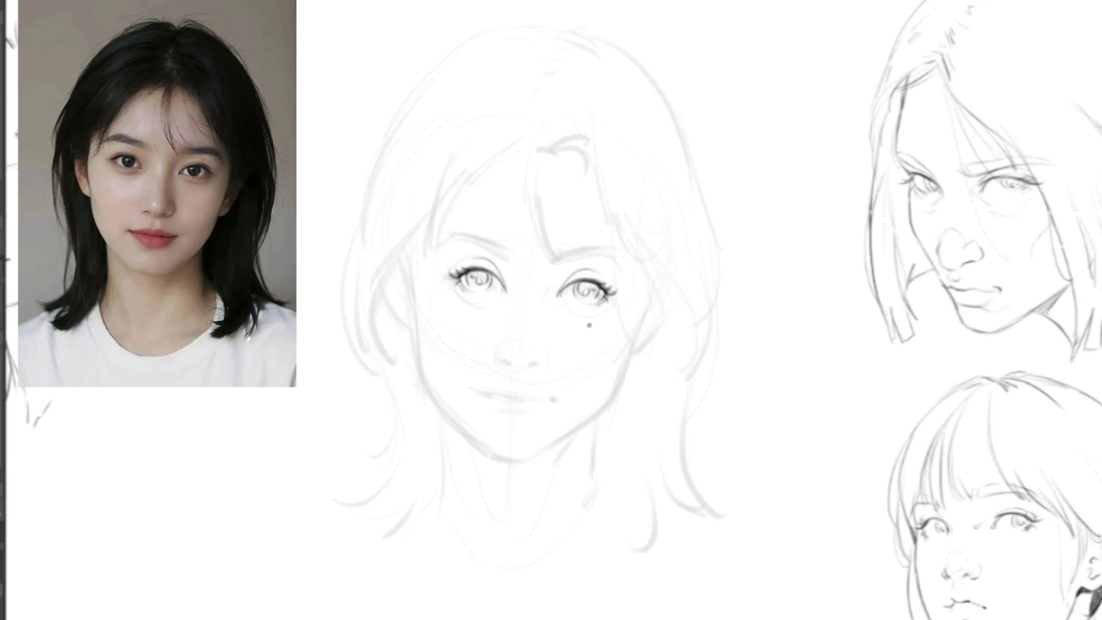
Step: Nudge the faded sketch slightly upward so its features line up with the finished eyes
{"action": "key", "text": "ctrl+t"}
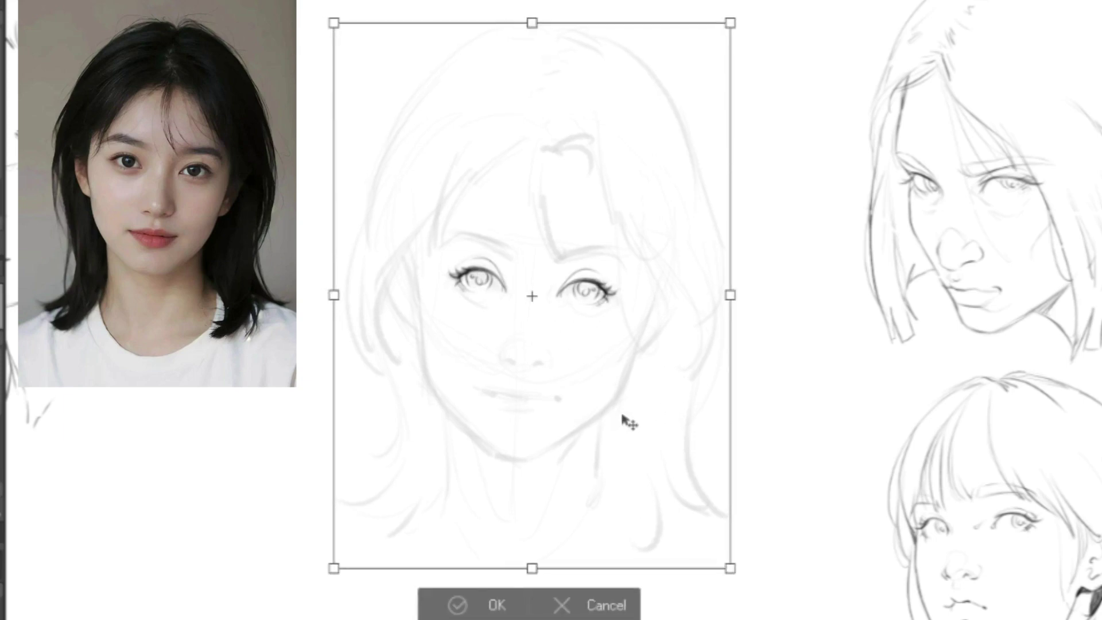
{"action": "left_click_drag", "start_coordinate": [628, 425], "coordinate": [628, 421]}
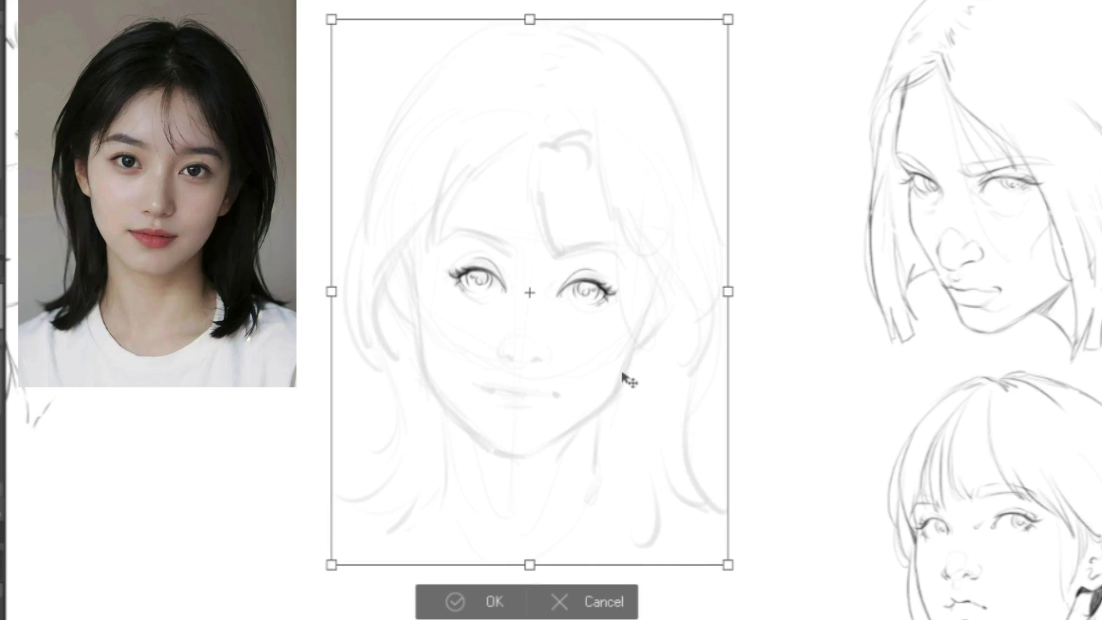
{"action": "key", "text": "Return"}
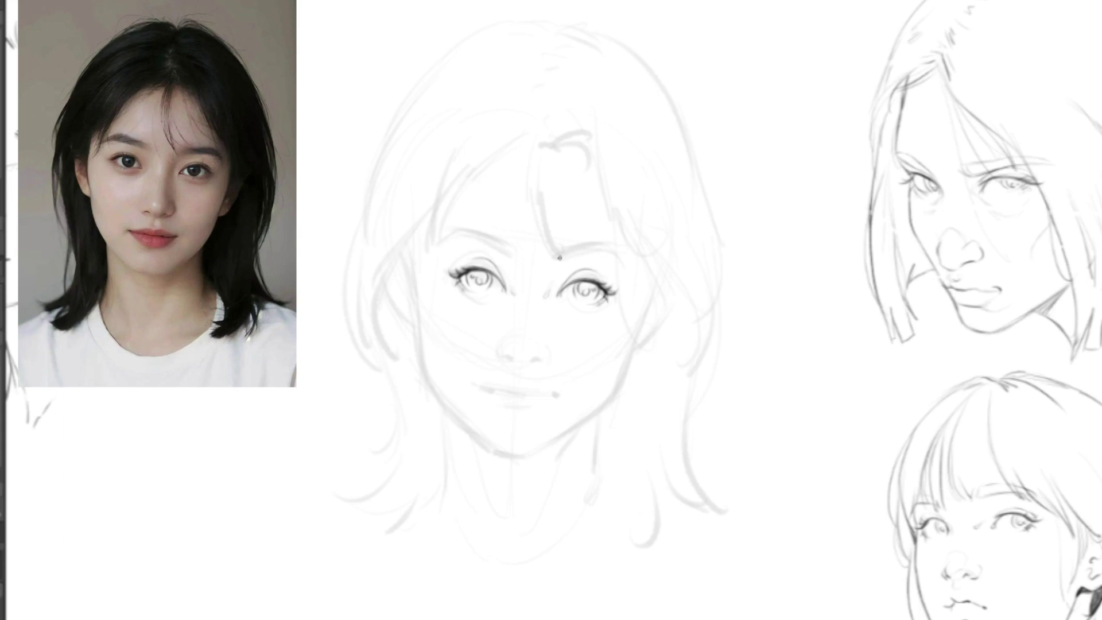
Step: Draw both eyebrows in clean lines and the hair strands framing the temple and ear on the left of the face
{"action": "mouse_move", "coordinate": [584, 258]}
{"action": "left_mouse_down"}
{"action": "mouse_move", "coordinate": [637, 256]}
{"action": "mouse_move", "coordinate": [599, 249]}
{"action": "mouse_move", "coordinate": [554, 264]}
{"action": "mouse_move", "coordinate": [435, 252]}
{"action": "mouse_move", "coordinate": [485, 237]}
{"action": "mouse_move", "coordinate": [523, 258]}
{"action": "left_mouse_up"}
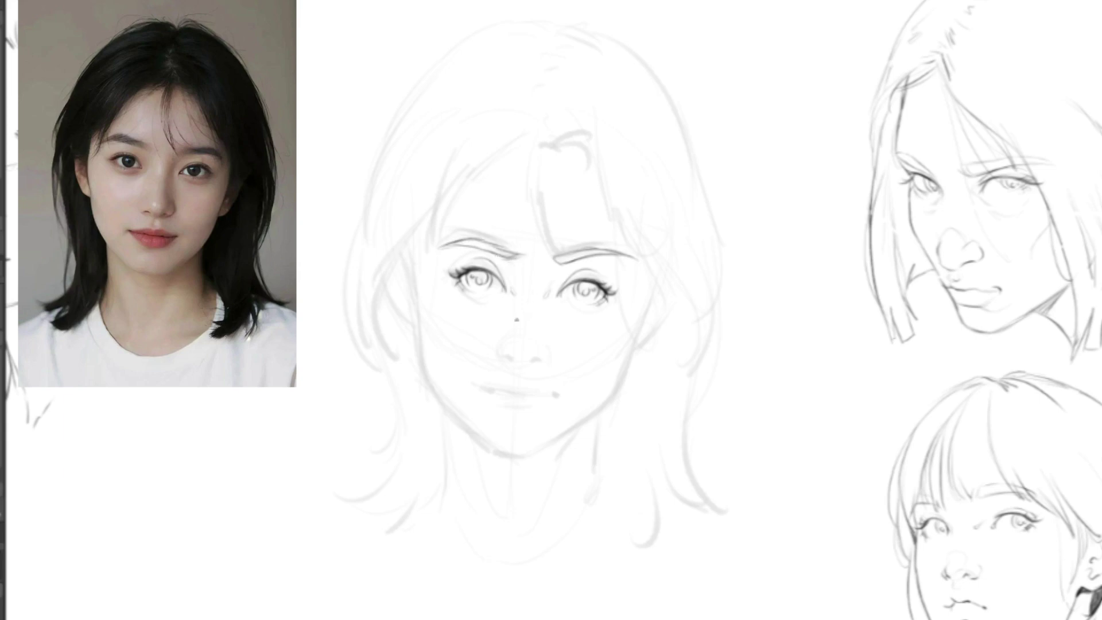
{"action": "left_click_drag", "start_coordinate": [470, 196], "coordinate": [430, 259]}
{"action": "mouse_move", "coordinate": [448, 218]}
{"action": "left_mouse_down"}
{"action": "mouse_move", "coordinate": [422, 264]}
{"action": "mouse_move", "coordinate": [430, 214]}
{"action": "mouse_move", "coordinate": [429, 239]}
{"action": "mouse_move", "coordinate": [440, 224]}
{"action": "mouse_move", "coordinate": [443, 215]}
{"action": "mouse_move", "coordinate": [403, 252]}
{"action": "mouse_move", "coordinate": [432, 229]}
{"action": "mouse_move", "coordinate": [404, 266]}
{"action": "mouse_move", "coordinate": [417, 277]}
{"action": "mouse_move", "coordinate": [420, 242]}
{"action": "mouse_move", "coordinate": [417, 315]}
{"action": "left_mouse_up"}
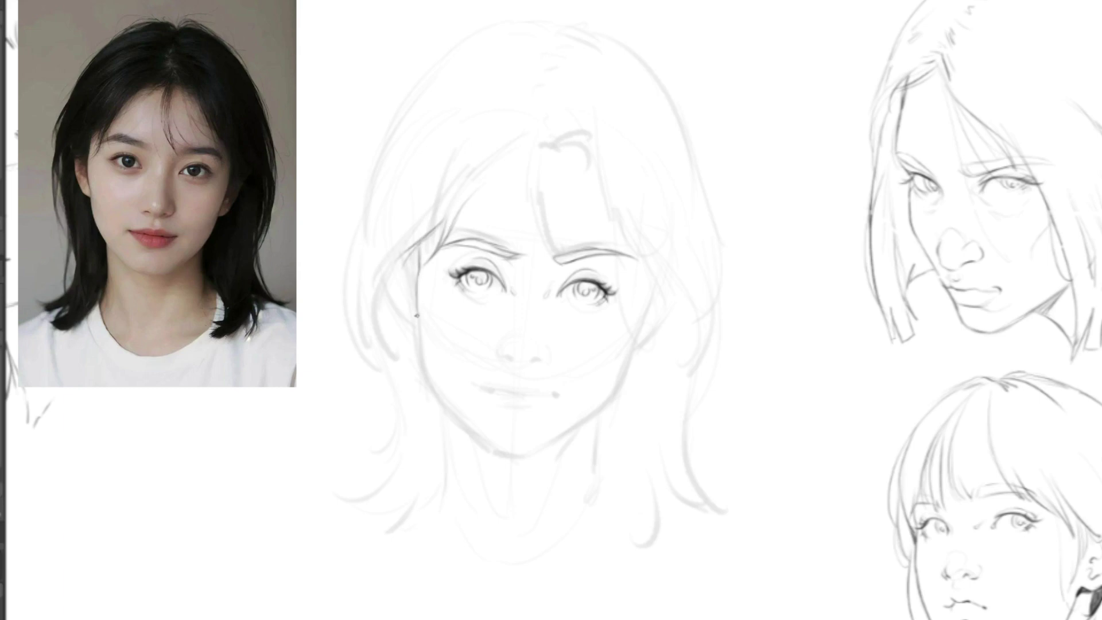
Step: Trace the face contour from the temples along both cheeks and jaw to the chin
{"action": "left_click_drag", "start_coordinate": [418, 271], "coordinate": [410, 288]}
{"action": "left_click_drag", "start_coordinate": [419, 349], "coordinate": [417, 303]}
{"action": "mouse_move", "coordinate": [421, 344]}
{"action": "left_mouse_down"}
{"action": "mouse_move", "coordinate": [435, 392]}
{"action": "mouse_move", "coordinate": [422, 358]}
{"action": "mouse_move", "coordinate": [493, 451]}
{"action": "mouse_move", "coordinate": [458, 419]}
{"action": "mouse_move", "coordinate": [486, 437]}
{"action": "mouse_move", "coordinate": [449, 403]}
{"action": "mouse_move", "coordinate": [482, 441]}
{"action": "mouse_move", "coordinate": [529, 456]}
{"action": "left_mouse_up"}
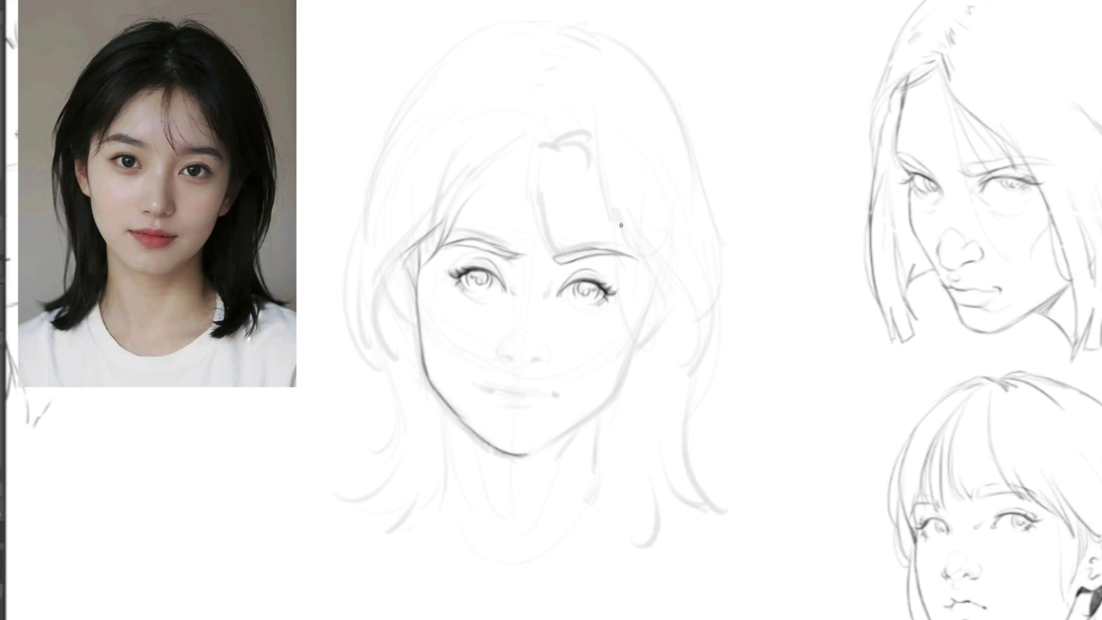
{"action": "mouse_move", "coordinate": [618, 230]}
{"action": "left_mouse_down"}
{"action": "mouse_move", "coordinate": [637, 255]}
{"action": "mouse_move", "coordinate": [651, 317]}
{"action": "left_mouse_up"}
{"action": "left_click_drag", "start_coordinate": [642, 273], "coordinate": [644, 330]}
{"action": "mouse_move", "coordinate": [641, 323]}
{"action": "left_mouse_down"}
{"action": "mouse_move", "coordinate": [603, 399]}
{"action": "mouse_move", "coordinate": [527, 454]}
{"action": "left_mouse_up"}
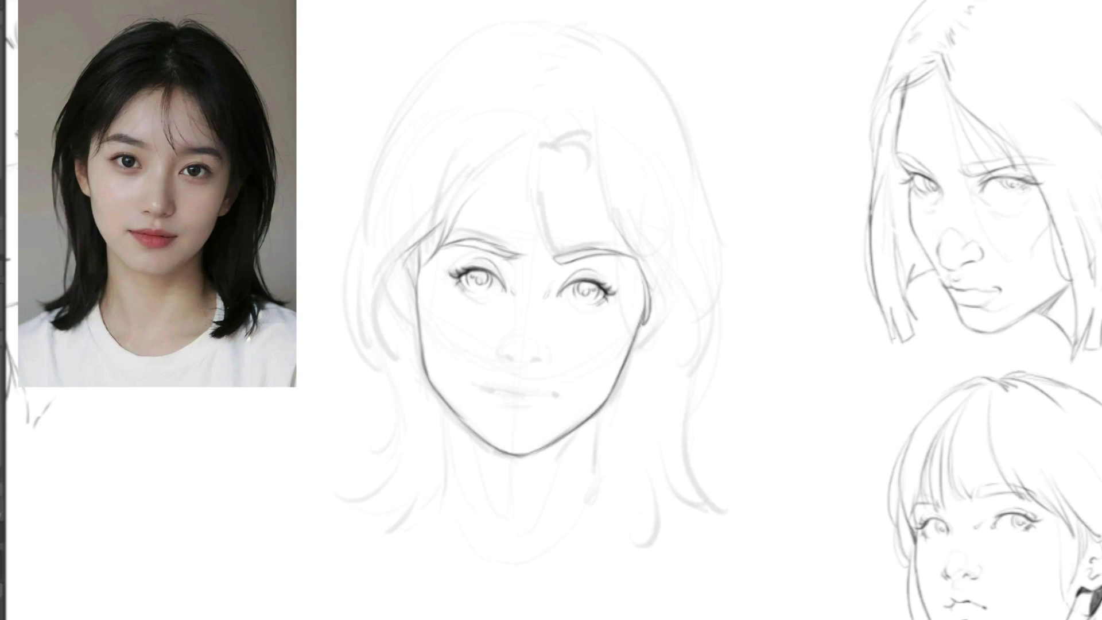
Step: Draw the nostrils and nose tip, and extend the outer lashes of both eyes
{"action": "key", "text": "ctrl+comma"}
{"action": "key", "text": "ctrl+comma"}
{"action": "mouse_move", "coordinate": [531, 359]}
{"action": "left_mouse_down"}
{"action": "mouse_move", "coordinate": [500, 355]}
{"action": "mouse_move", "coordinate": [508, 345]}
{"action": "mouse_move", "coordinate": [550, 362]}
{"action": "mouse_move", "coordinate": [553, 351]}
{"action": "left_mouse_up"}
{"action": "left_click_drag", "start_coordinate": [454, 278], "coordinate": [439, 277]}
{"action": "left_click_drag", "start_coordinate": [607, 291], "coordinate": [628, 300]}
Step: Outline both partly covered ears, closing their lobes against the sides of the face
{"action": "mouse_move", "coordinate": [406, 250]}
{"action": "left_mouse_down"}
{"action": "mouse_move", "coordinate": [397, 298]}
{"action": "mouse_move", "coordinate": [414, 319]}
{"action": "left_mouse_up"}
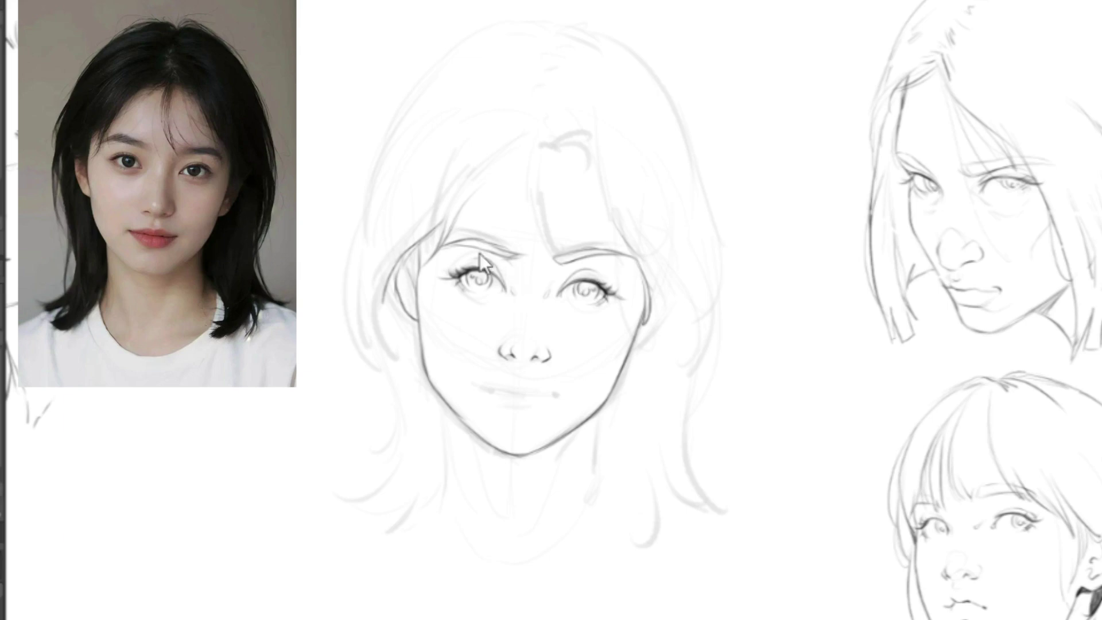
{"action": "left_click_drag", "start_coordinate": [401, 297], "coordinate": [419, 332]}
{"action": "left_click_drag", "start_coordinate": [625, 356], "coordinate": [659, 322]}
Step: Draw the hair locks on the right of the face, with a curled strand over the cheek and flicked outer tips
{"action": "left_click_drag", "start_coordinate": [611, 209], "coordinate": [635, 335]}
{"action": "mouse_move", "coordinate": [635, 258]}
{"action": "left_mouse_down"}
{"action": "mouse_move", "coordinate": [660, 308]}
{"action": "mouse_move", "coordinate": [670, 383]}
{"action": "left_mouse_up"}
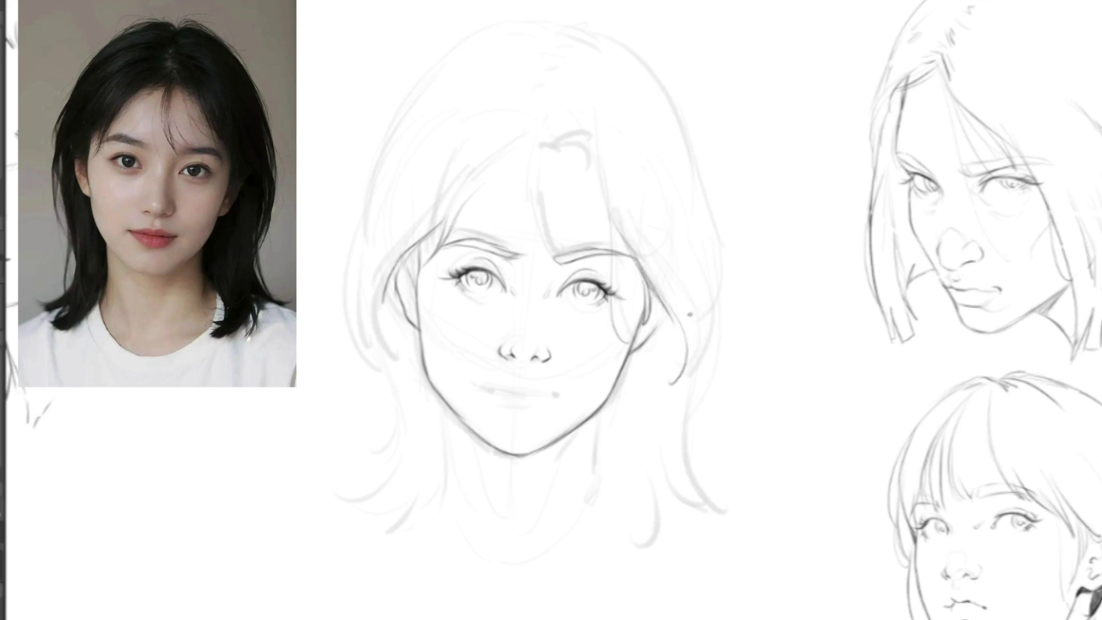
{"action": "mouse_move", "coordinate": [697, 293]}
{"action": "left_mouse_down"}
{"action": "mouse_move", "coordinate": [741, 329]}
{"action": "mouse_move", "coordinate": [693, 370]}
{"action": "left_mouse_up"}
{"action": "left_click_drag", "start_coordinate": [697, 328], "coordinate": [689, 374]}
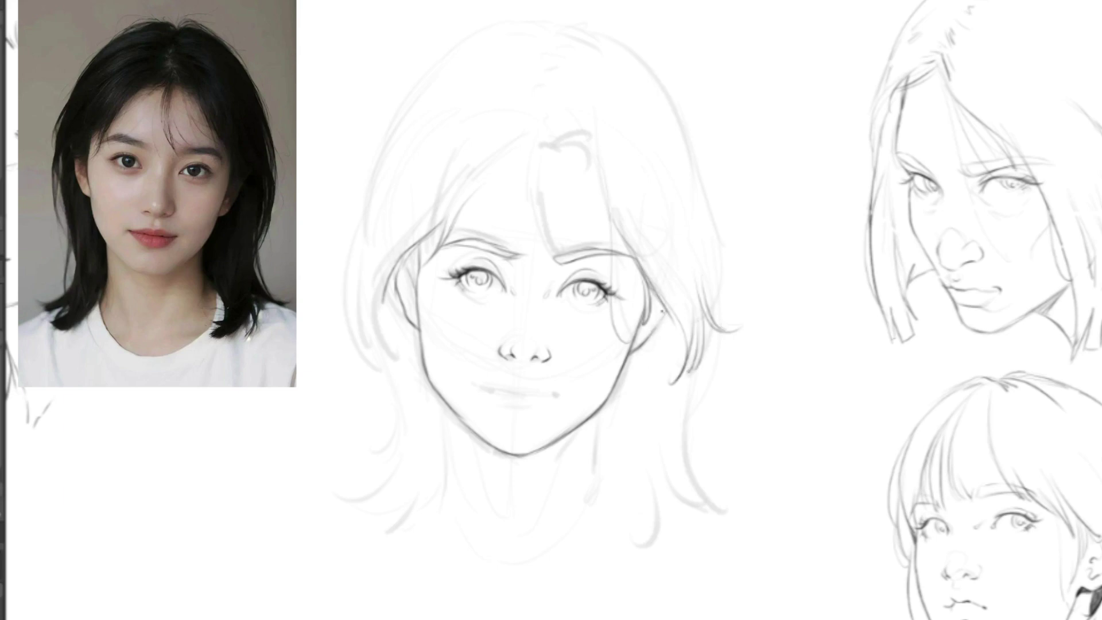
{"action": "left_click_drag", "start_coordinate": [664, 310], "coordinate": [653, 334]}
{"action": "mouse_move", "coordinate": [651, 289]}
{"action": "left_mouse_down"}
{"action": "mouse_move", "coordinate": [669, 343]}
{"action": "mouse_move", "coordinate": [652, 405]}
{"action": "mouse_move", "coordinate": [657, 305]}
{"action": "mouse_move", "coordinate": [610, 324]}
{"action": "mouse_move", "coordinate": [607, 348]}
{"action": "left_mouse_up"}
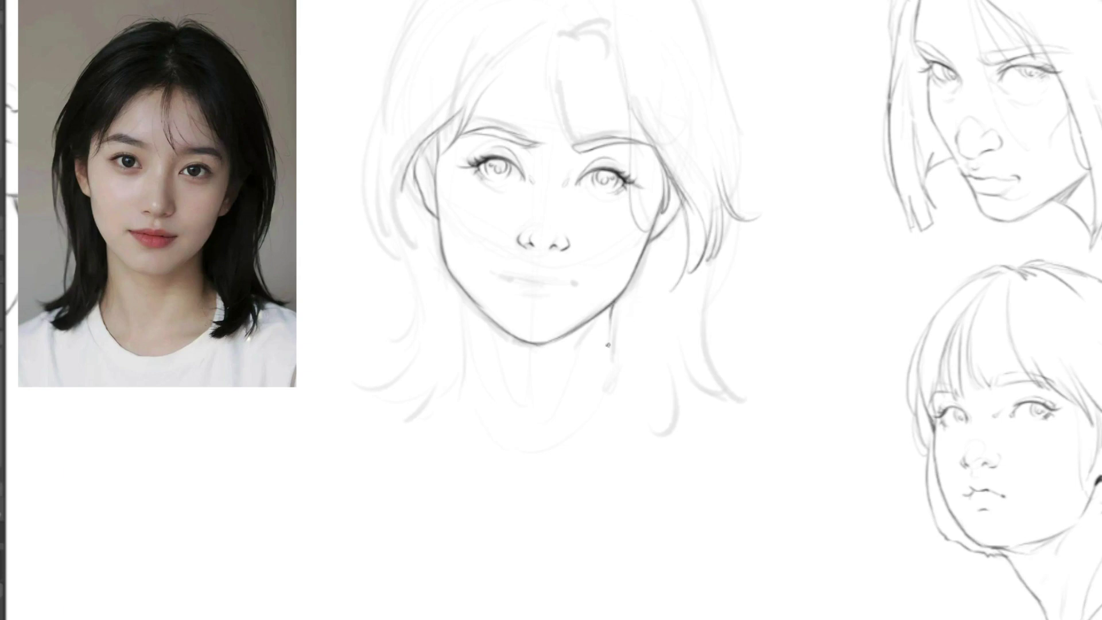
Step: Draw the neck line on the right and the hair lock beside it ending in a curled tip
{"action": "left_click_drag", "start_coordinate": [611, 310], "coordinate": [597, 395]}
{"action": "left_click_drag", "start_coordinate": [609, 341], "coordinate": [650, 404]}
{"action": "left_click_drag", "start_coordinate": [632, 367], "coordinate": [651, 441]}
{"action": "left_click_drag", "start_coordinate": [659, 395], "coordinate": [657, 443]}
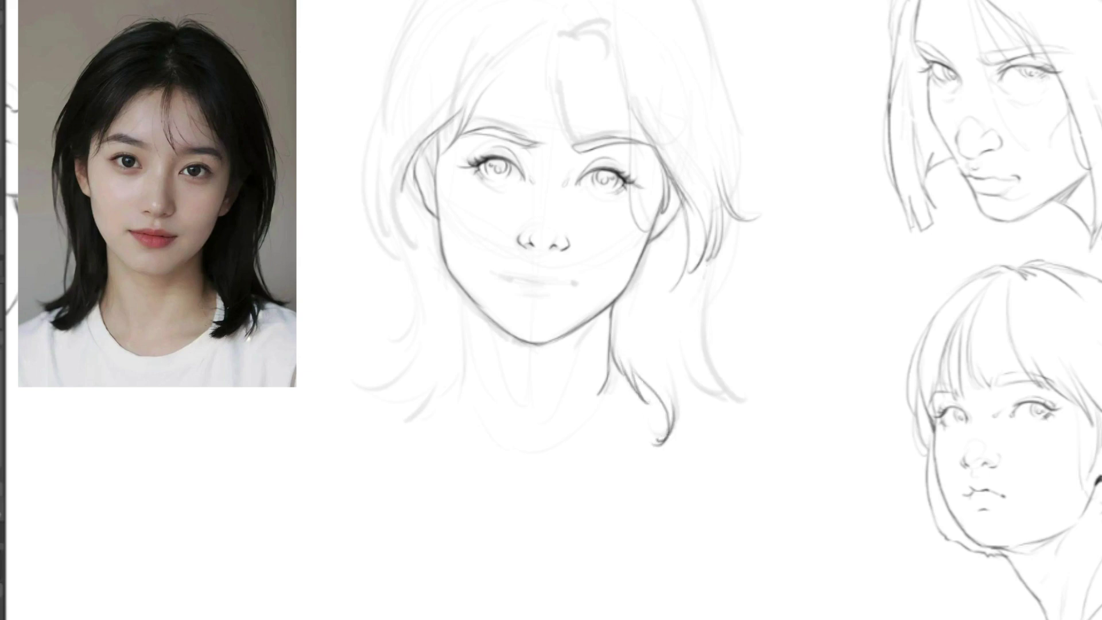
Step: Add the wavy outer hair strands on the right, from cheek height down to the flicked ends
{"action": "left_click_drag", "start_coordinate": [702, 278], "coordinate": [665, 339]}
{"action": "left_click_drag", "start_coordinate": [678, 299], "coordinate": [665, 370]}
{"action": "mouse_move", "coordinate": [684, 328]}
{"action": "left_mouse_down"}
{"action": "mouse_move", "coordinate": [668, 363]}
{"action": "mouse_move", "coordinate": [704, 372]}
{"action": "mouse_move", "coordinate": [674, 381]}
{"action": "mouse_move", "coordinate": [682, 396]}
{"action": "left_mouse_up"}
{"action": "left_click_drag", "start_coordinate": [649, 321], "coordinate": [633, 404]}
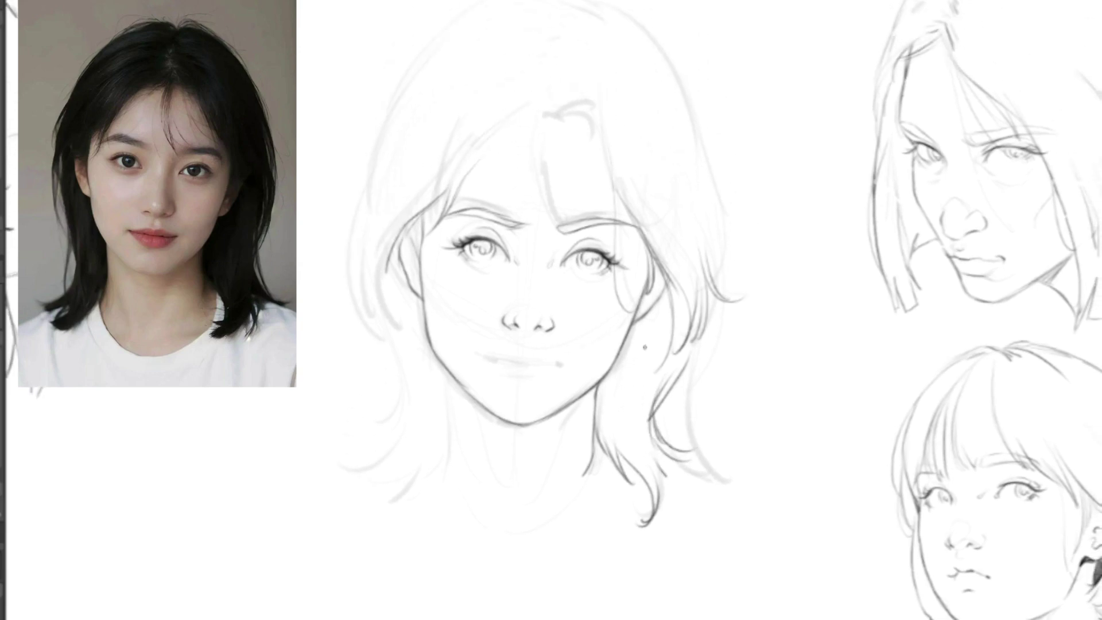
Step: Darken the shadow behind the jaw with hair strands on the right, and add inner lines to both ears
{"action": "mouse_move", "coordinate": [643, 324]}
{"action": "left_mouse_down"}
{"action": "mouse_move", "coordinate": [624, 348]}
{"action": "mouse_move", "coordinate": [629, 332]}
{"action": "mouse_move", "coordinate": [607, 404]}
{"action": "left_mouse_up"}
{"action": "mouse_move", "coordinate": [618, 364]}
{"action": "left_mouse_down"}
{"action": "mouse_move", "coordinate": [649, 418]}
{"action": "mouse_move", "coordinate": [639, 443]}
{"action": "left_mouse_up"}
{"action": "left_click_drag", "start_coordinate": [652, 318], "coordinate": [684, 382]}
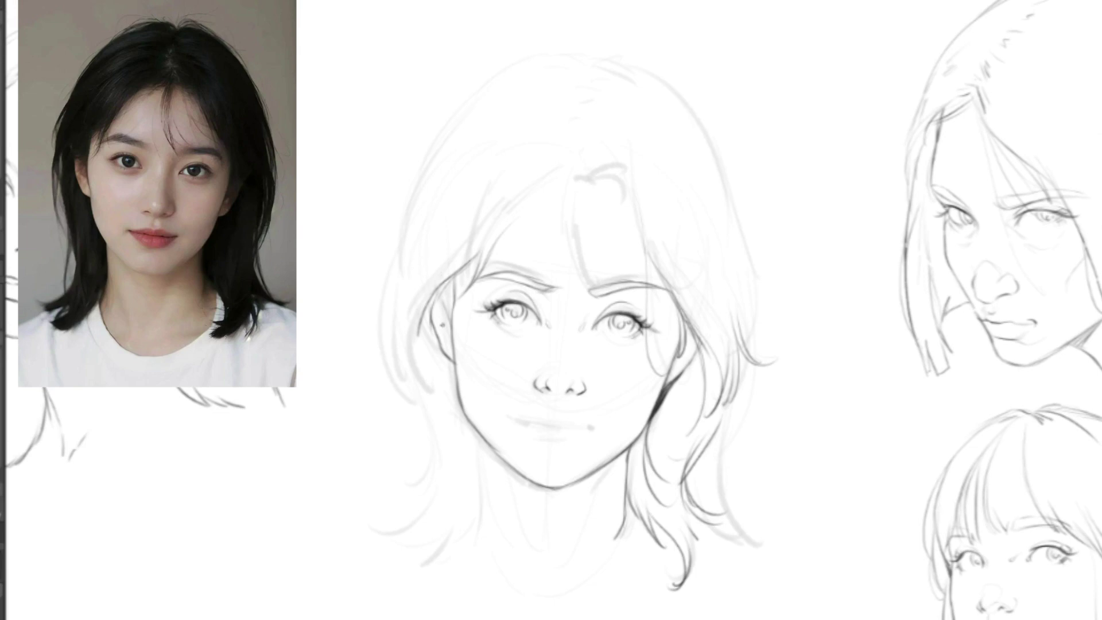
{"action": "left_click_drag", "start_coordinate": [450, 286], "coordinate": [444, 339]}
{"action": "mouse_move", "coordinate": [675, 315]}
{"action": "left_mouse_down"}
{"action": "mouse_move", "coordinate": [669, 357]}
{"action": "mouse_move", "coordinate": [698, 352]}
{"action": "mouse_move", "coordinate": [692, 365]}
{"action": "left_mouse_up"}
Step: Draw the hair strands falling beside the ear on the left of the face
{"action": "key", "text": "space"}
{"action": "left_click_drag", "start_coordinate": [527, 287], "coordinate": [518, 224]}
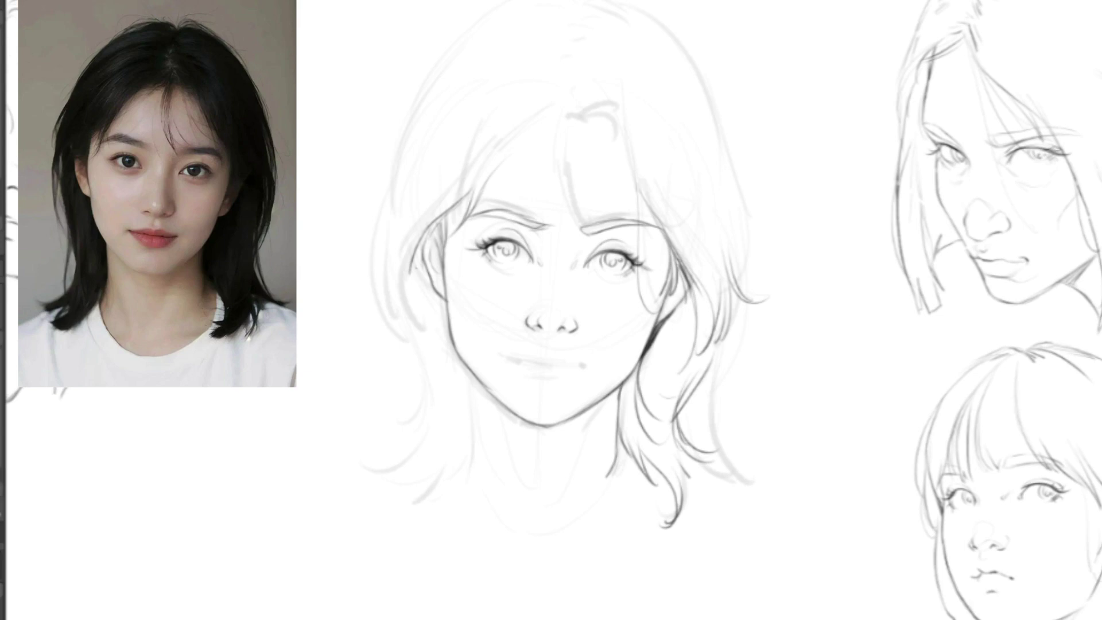
{"action": "left_click_drag", "start_coordinate": [411, 259], "coordinate": [425, 335]}
{"action": "mouse_move", "coordinate": [402, 252]}
{"action": "left_mouse_down"}
{"action": "mouse_move", "coordinate": [410, 310]}
{"action": "mouse_move", "coordinate": [427, 336]}
{"action": "mouse_move", "coordinate": [399, 316]}
{"action": "mouse_move", "coordinate": [401, 325]}
{"action": "mouse_move", "coordinate": [451, 327]}
{"action": "mouse_move", "coordinate": [447, 308]}
{"action": "left_mouse_up"}
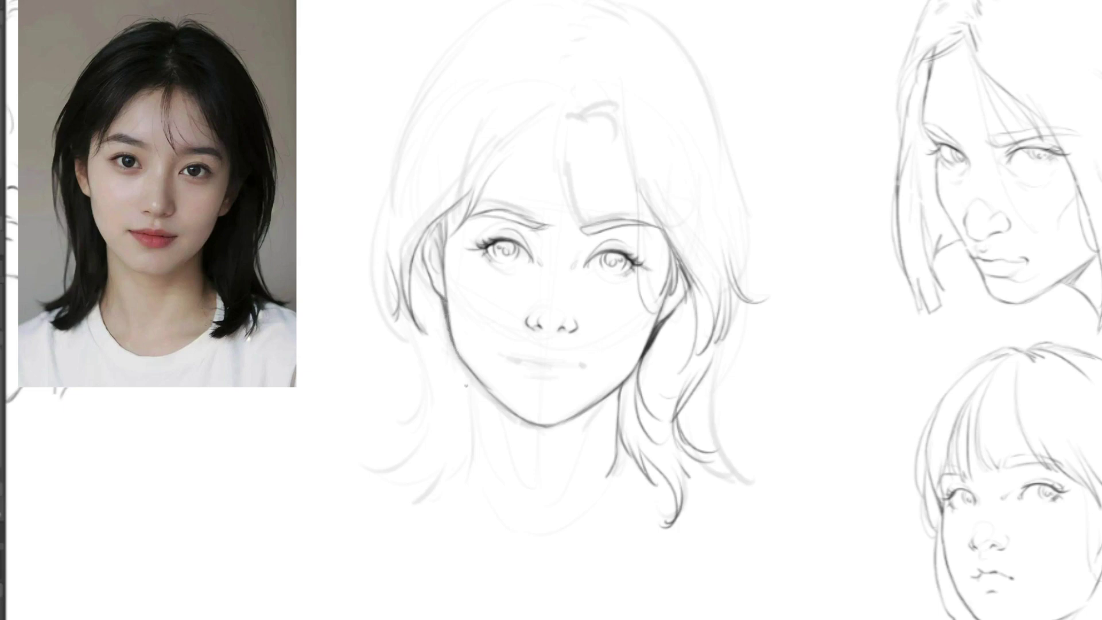
Step: Draw the neck line on the left with the hair edge beside it, and sketch both converging neck tendons
{"action": "left_click_drag", "start_coordinate": [450, 340], "coordinate": [467, 440]}
{"action": "left_click_drag", "start_coordinate": [466, 376], "coordinate": [468, 426]}
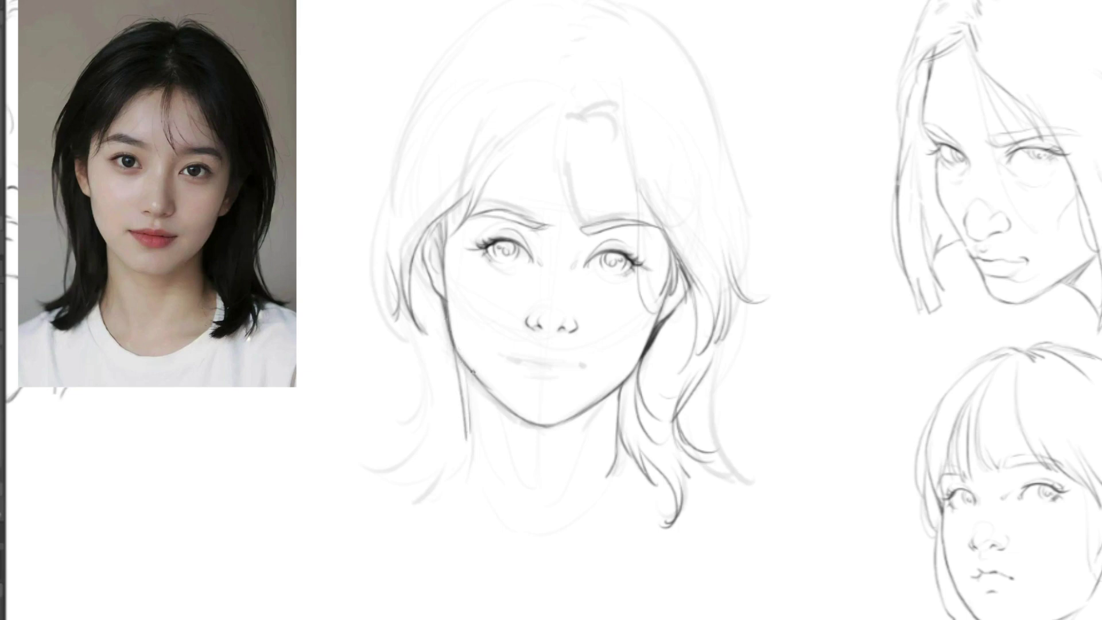
{"action": "left_click_drag", "start_coordinate": [472, 371], "coordinate": [478, 468]}
{"action": "left_click_drag", "start_coordinate": [496, 400], "coordinate": [517, 454]}
{"action": "left_click_drag", "start_coordinate": [600, 403], "coordinate": [566, 467]}
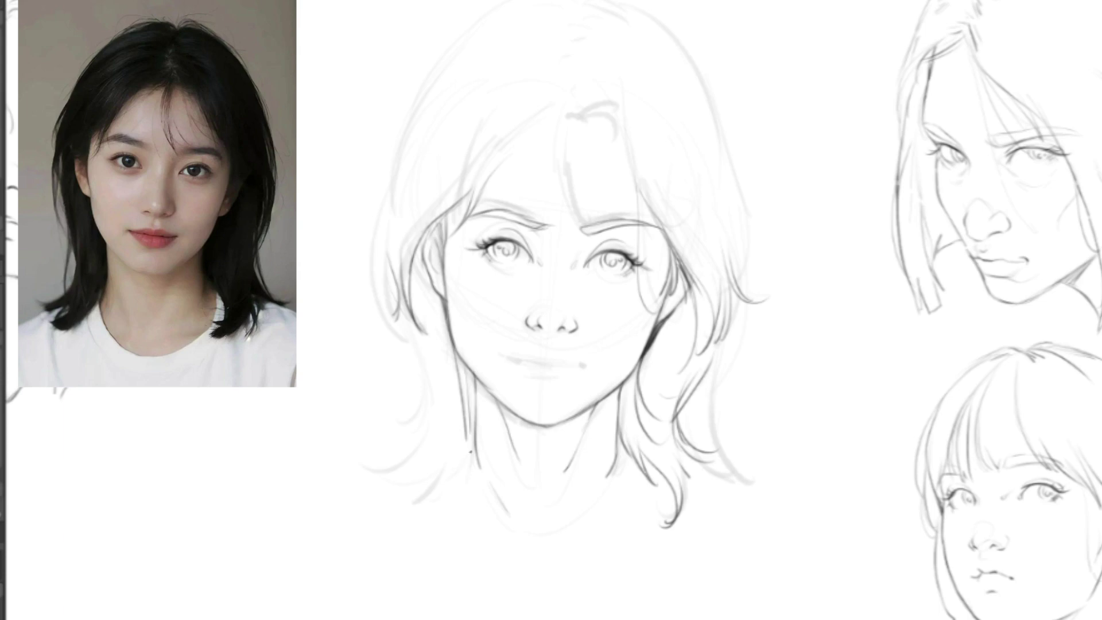
Step: Flick out the hair tip beside the neck on the left and darken the shadows under both sides of the jaw
{"action": "left_click_drag", "start_coordinate": [472, 441], "coordinate": [450, 482]}
{"action": "mouse_move", "coordinate": [470, 379]}
{"action": "left_mouse_down"}
{"action": "mouse_move", "coordinate": [475, 398]}
{"action": "mouse_move", "coordinate": [462, 360]}
{"action": "mouse_move", "coordinate": [477, 419]}
{"action": "left_mouse_up"}
{"action": "left_click_drag", "start_coordinate": [469, 379], "coordinate": [477, 421]}
{"action": "left_click_drag", "start_coordinate": [634, 374], "coordinate": [617, 416]}
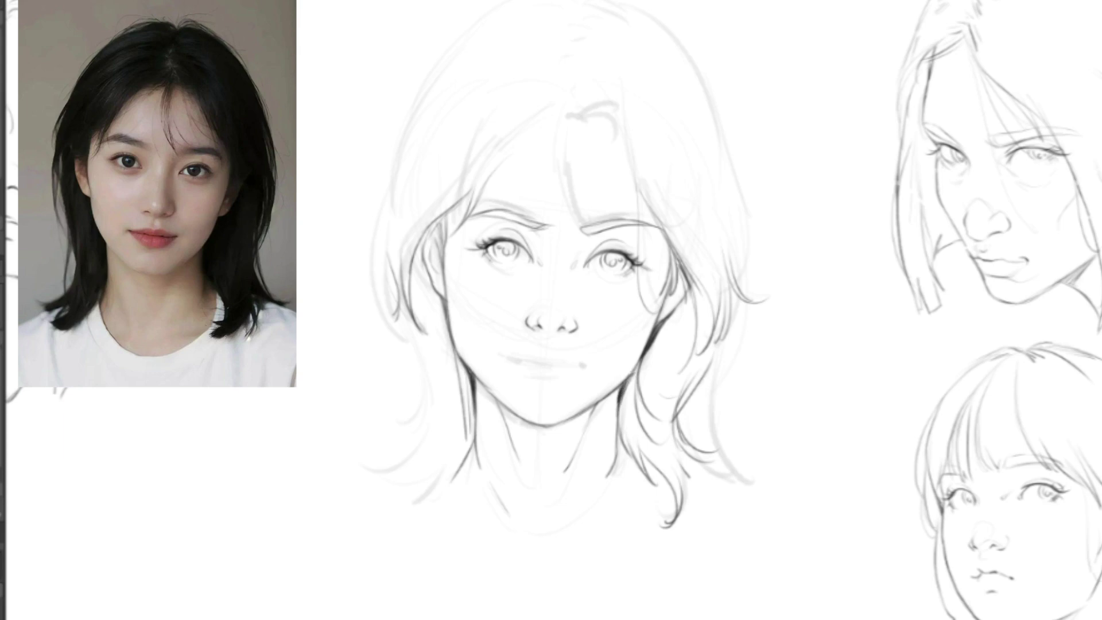
Step: Draw the closed mouth with dark corners, the upper lip line and a short shadow under the lower lip
{"action": "left_click_drag", "start_coordinate": [600, 326], "coordinate": [601, 328]}
{"action": "mouse_move", "coordinate": [547, 363]}
{"action": "left_mouse_down"}
{"action": "mouse_move", "coordinate": [511, 361]}
{"action": "mouse_move", "coordinate": [586, 370]}
{"action": "left_mouse_up"}
{"action": "mouse_move", "coordinate": [515, 358]}
{"action": "left_mouse_down"}
{"action": "mouse_move", "coordinate": [560, 381]}
{"action": "mouse_move", "coordinate": [540, 387]}
{"action": "left_mouse_up"}
{"action": "left_click_drag", "start_coordinate": [543, 345], "coordinate": [555, 346]}
Step: Draw the thin fringe strands falling from the hairline to between the eyebrows
{"action": "left_click_drag", "start_coordinate": [552, 212], "coordinate": [515, 242]}
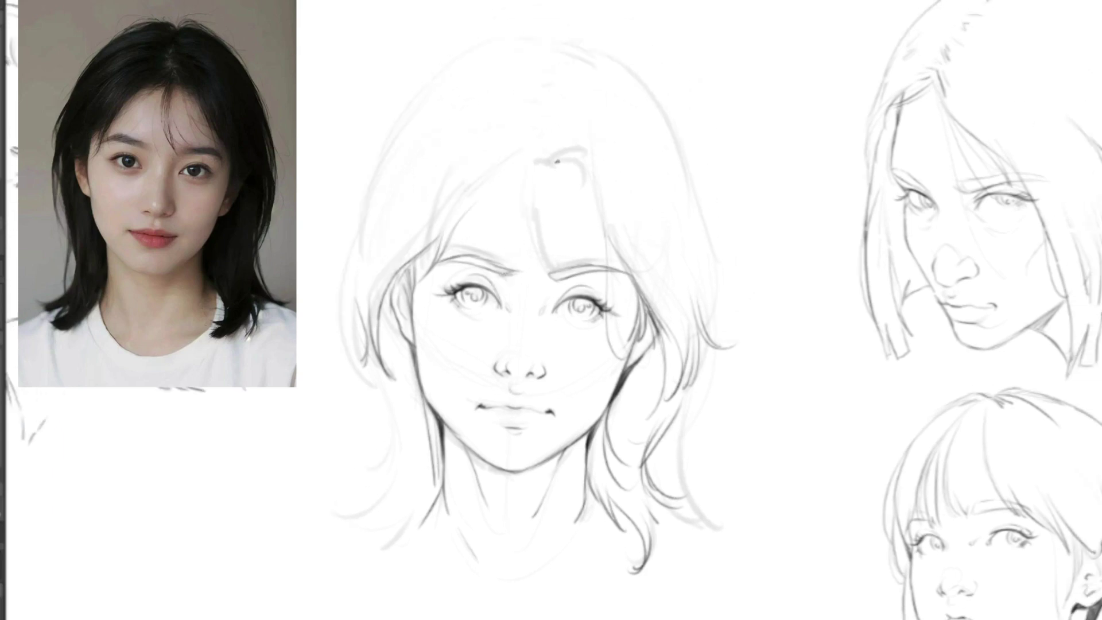
{"action": "left_click_drag", "start_coordinate": [533, 165], "coordinate": [537, 272]}
{"action": "mouse_move", "coordinate": [539, 170]}
{"action": "left_mouse_down"}
{"action": "mouse_move", "coordinate": [519, 252]}
{"action": "mouse_move", "coordinate": [527, 263]}
{"action": "left_mouse_up"}
{"action": "left_click_drag", "start_coordinate": [525, 191], "coordinate": [547, 257]}
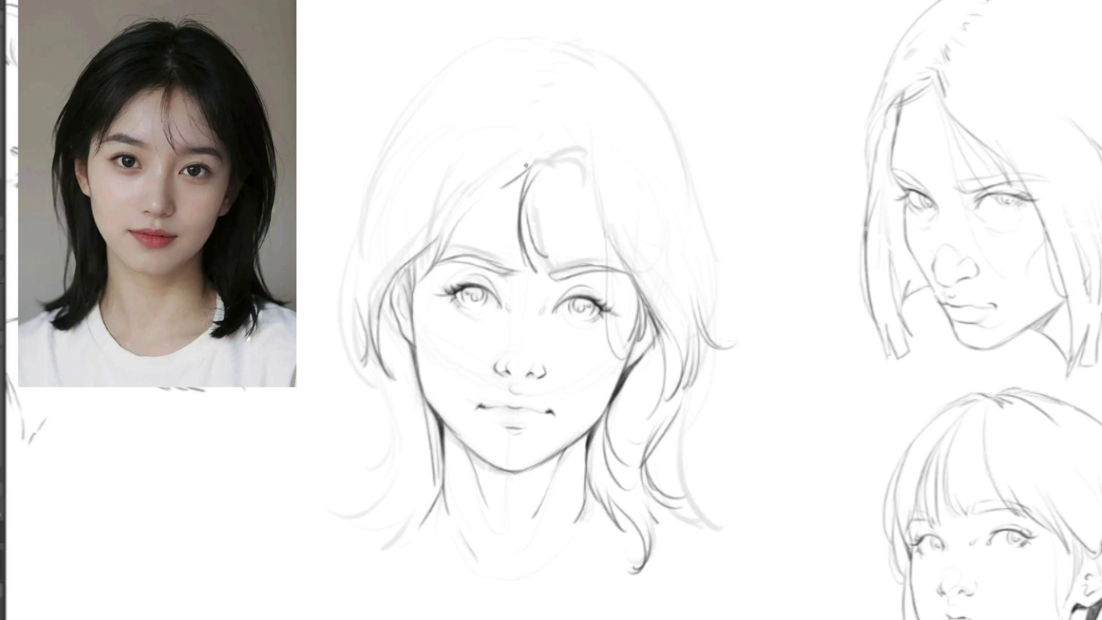
Step: Sweep long bang strands from the parting down toward the temple on the left and add a small stray curl
{"action": "left_click_drag", "start_coordinate": [517, 171], "coordinate": [405, 228]}
{"action": "left_click_drag", "start_coordinate": [439, 228], "coordinate": [396, 273]}
{"action": "left_click_drag", "start_coordinate": [474, 211], "coordinate": [469, 235]}
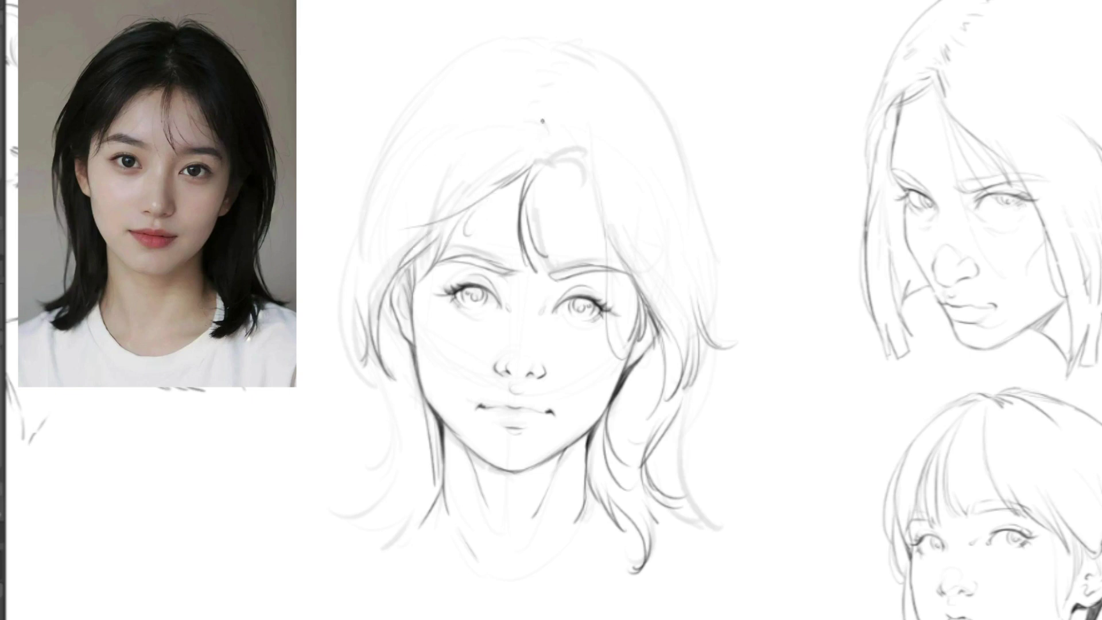
Step: Mark the start of the parting and draw the outer hair contour on the left down past the jaw
{"action": "left_click_drag", "start_coordinate": [546, 124], "coordinate": [532, 118]}
{"action": "left_click_drag", "start_coordinate": [402, 167], "coordinate": [366, 252]}
{"action": "left_click_drag", "start_coordinate": [379, 187], "coordinate": [367, 271]}
{"action": "mouse_move", "coordinate": [390, 191]}
{"action": "left_mouse_down"}
{"action": "mouse_move", "coordinate": [348, 265]}
{"action": "mouse_move", "coordinate": [363, 390]}
{"action": "left_mouse_up"}
{"action": "left_click_drag", "start_coordinate": [351, 350], "coordinate": [361, 372]}
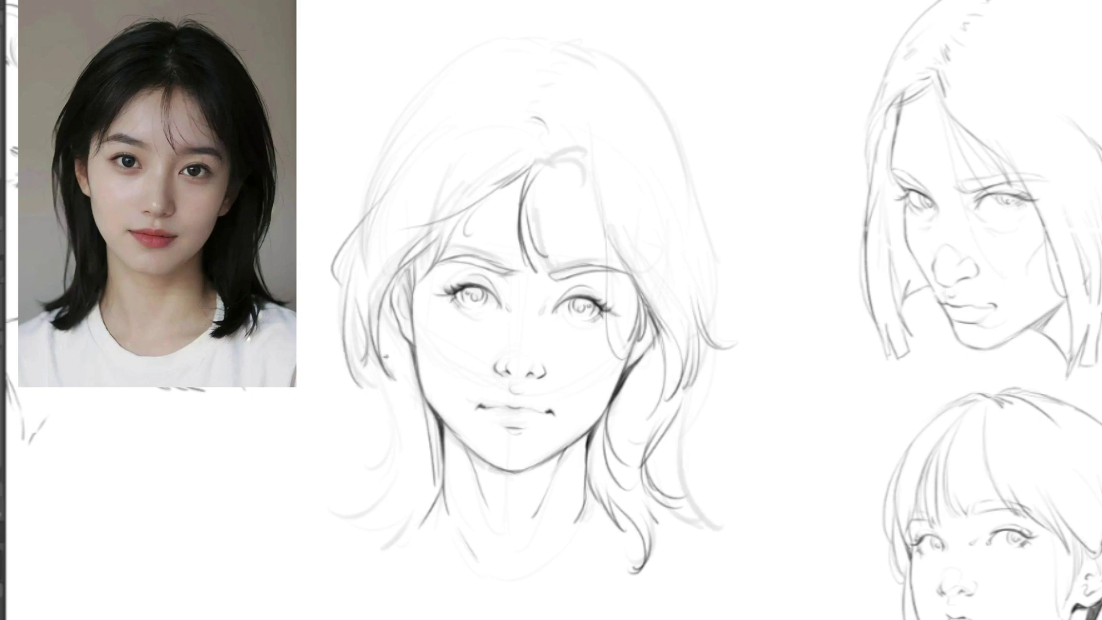
{"action": "left_click_drag", "start_coordinate": [358, 333], "coordinate": [394, 483]}
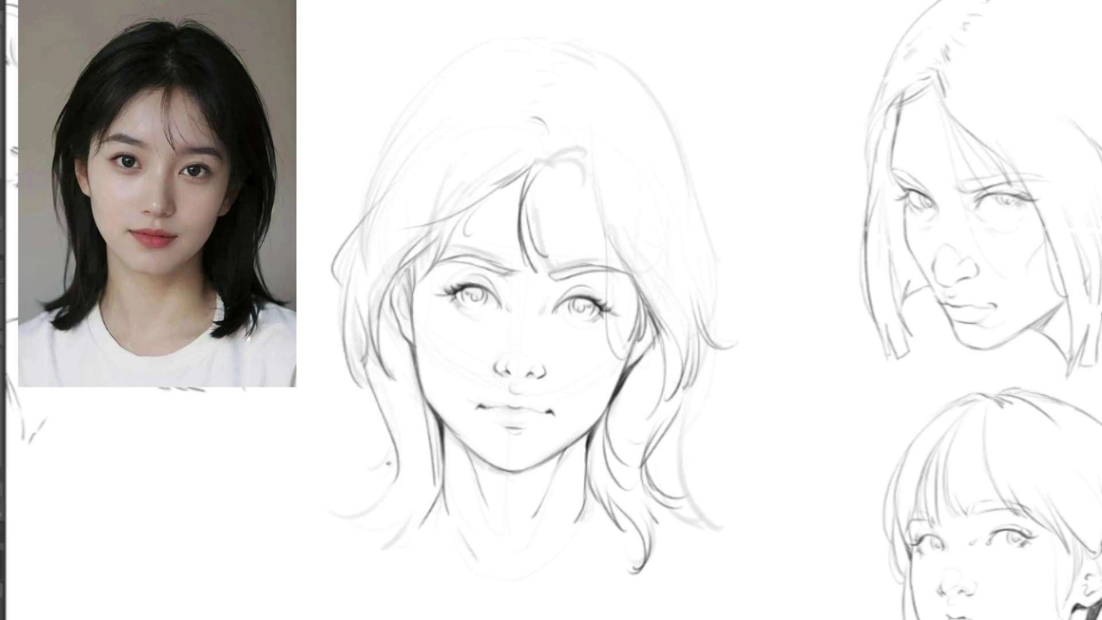
Step: Draw the lower hair locks on the left with outward-flicked ends at shoulder height
{"action": "left_click_drag", "start_coordinate": [447, 365], "coordinate": [455, 263]}
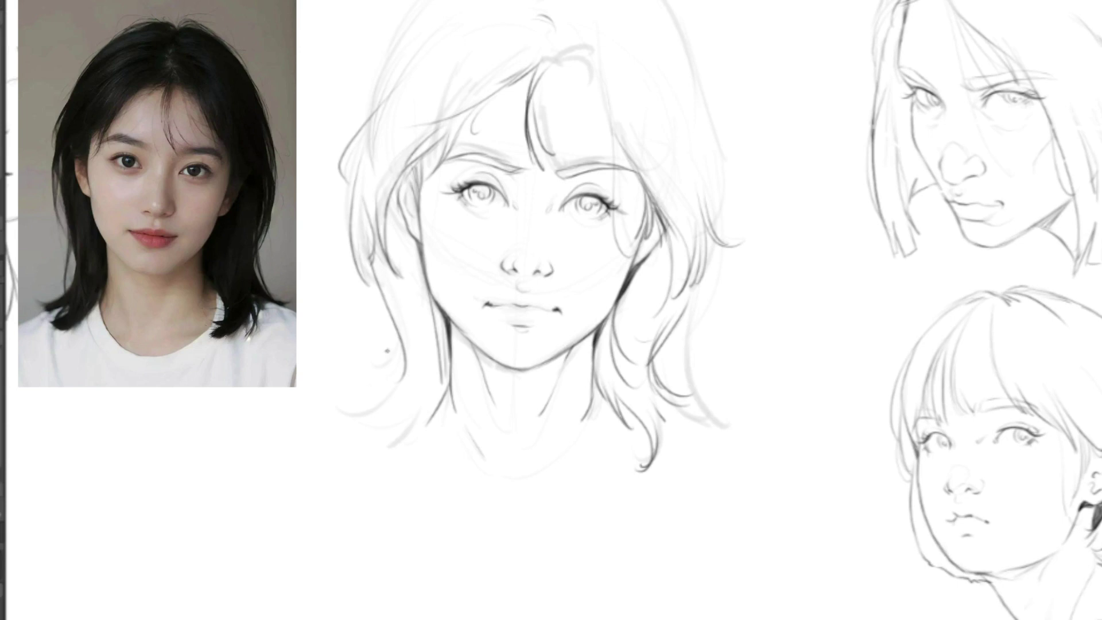
{"action": "left_click_drag", "start_coordinate": [404, 287], "coordinate": [380, 403]}
{"action": "mouse_move", "coordinate": [408, 352]}
{"action": "left_mouse_down"}
{"action": "mouse_move", "coordinate": [375, 408]}
{"action": "mouse_move", "coordinate": [336, 419]}
{"action": "left_mouse_up"}
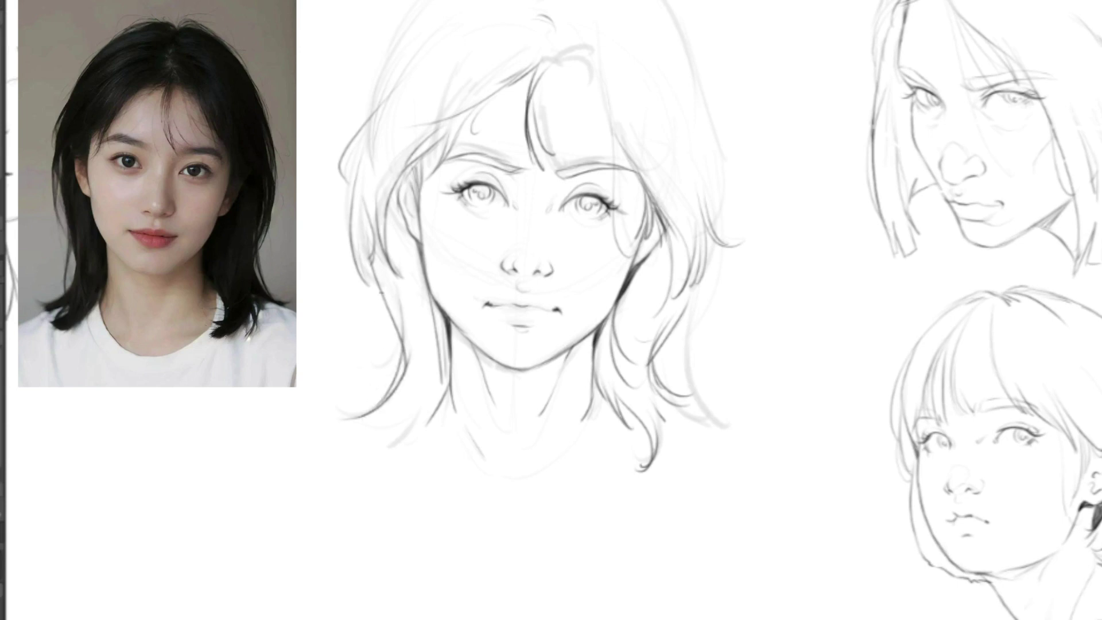
{"action": "mouse_move", "coordinate": [387, 319]}
{"action": "left_mouse_down"}
{"action": "mouse_move", "coordinate": [380, 418]}
{"action": "mouse_move", "coordinate": [368, 420]}
{"action": "left_mouse_up"}
{"action": "left_click_drag", "start_coordinate": [412, 396], "coordinate": [394, 437]}
{"action": "mouse_move", "coordinate": [418, 429]}
{"action": "left_mouse_down"}
{"action": "mouse_move", "coordinate": [373, 462]}
{"action": "mouse_move", "coordinate": [356, 451]}
{"action": "left_mouse_up"}
Step: Draw the curved root of the bangs and the strand sweeping across the forehead toward the right temple
{"action": "key", "text": "space"}
{"action": "left_click_drag", "start_coordinate": [521, 326], "coordinate": [454, 483]}
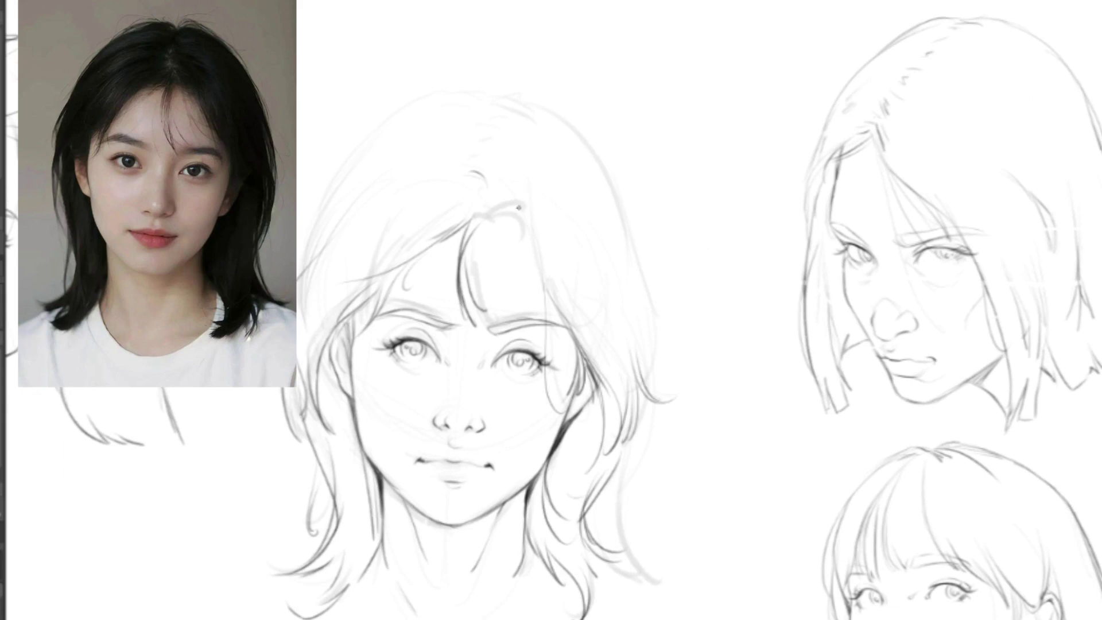
{"action": "mouse_move", "coordinate": [489, 219]}
{"action": "left_mouse_down"}
{"action": "mouse_move", "coordinate": [522, 218]}
{"action": "mouse_move", "coordinate": [532, 262]}
{"action": "mouse_move", "coordinate": [569, 298]}
{"action": "left_mouse_up"}
{"action": "left_click_drag", "start_coordinate": [524, 265], "coordinate": [544, 317]}
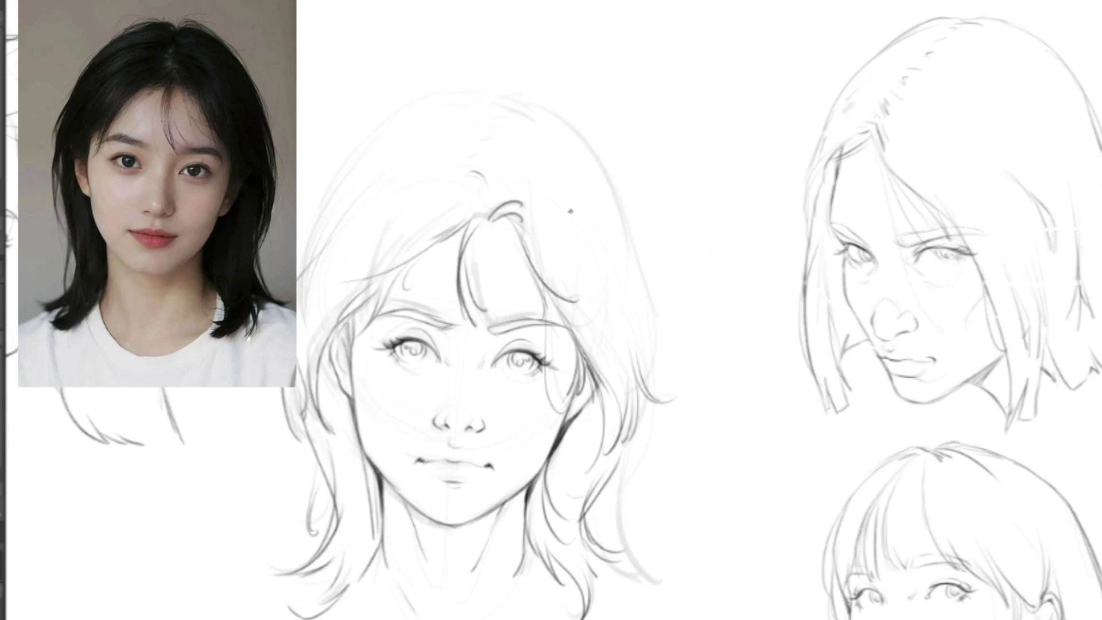
Step: Mark the parting with short strokes and outline the hair from the crown down the right, ending in pointed locks
{"action": "mouse_move", "coordinate": [477, 159]}
{"action": "left_mouse_down"}
{"action": "mouse_move", "coordinate": [513, 142]}
{"action": "mouse_move", "coordinate": [495, 135]}
{"action": "mouse_move", "coordinate": [501, 121]}
{"action": "mouse_move", "coordinate": [541, 126]}
{"action": "mouse_move", "coordinate": [534, 108]}
{"action": "mouse_move", "coordinate": [517, 108]}
{"action": "mouse_move", "coordinate": [502, 114]}
{"action": "mouse_move", "coordinate": [529, 112]}
{"action": "mouse_move", "coordinate": [572, 146]}
{"action": "mouse_move", "coordinate": [618, 236]}
{"action": "mouse_move", "coordinate": [636, 244]}
{"action": "mouse_move", "coordinate": [630, 227]}
{"action": "mouse_move", "coordinate": [644, 282]}
{"action": "mouse_move", "coordinate": [627, 220]}
{"action": "mouse_move", "coordinate": [662, 359]}
{"action": "left_mouse_up"}
{"action": "left_click_drag", "start_coordinate": [649, 304], "coordinate": [639, 352]}
{"action": "left_click_drag", "start_coordinate": [621, 277], "coordinate": [632, 348]}
{"action": "left_click_drag", "start_coordinate": [633, 294], "coordinate": [639, 351]}
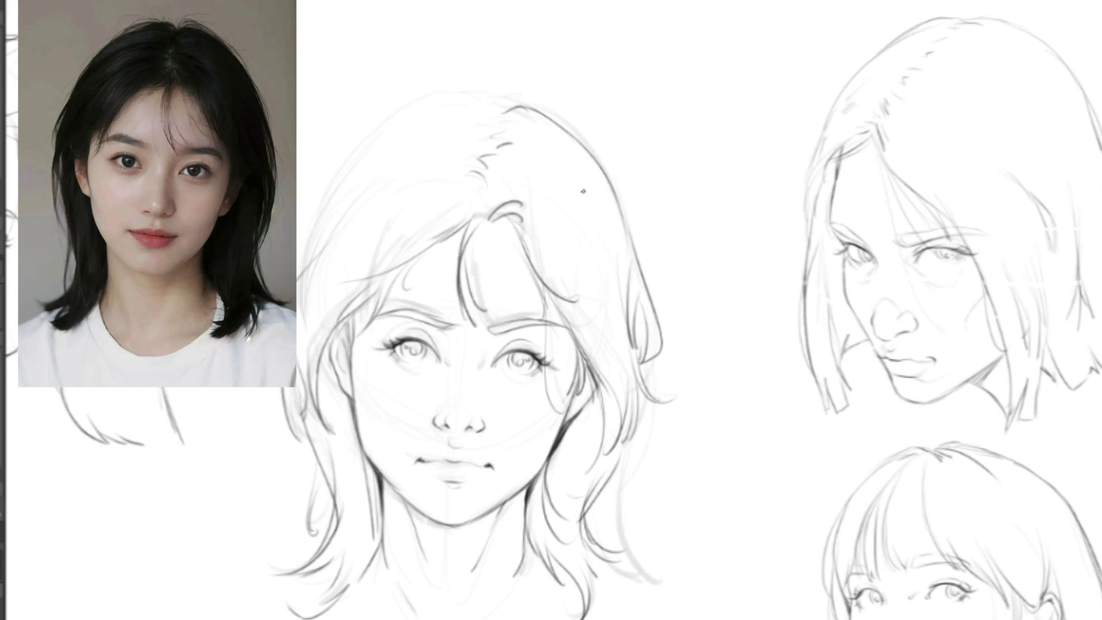
Step: Add inner flow strands to the hair on both sides of the parting
{"action": "left_click_drag", "start_coordinate": [543, 200], "coordinate": [591, 261]}
{"action": "left_click_drag", "start_coordinate": [451, 185], "coordinate": [464, 190]}
{"action": "left_click_drag", "start_coordinate": [303, 267], "coordinate": [318, 228]}
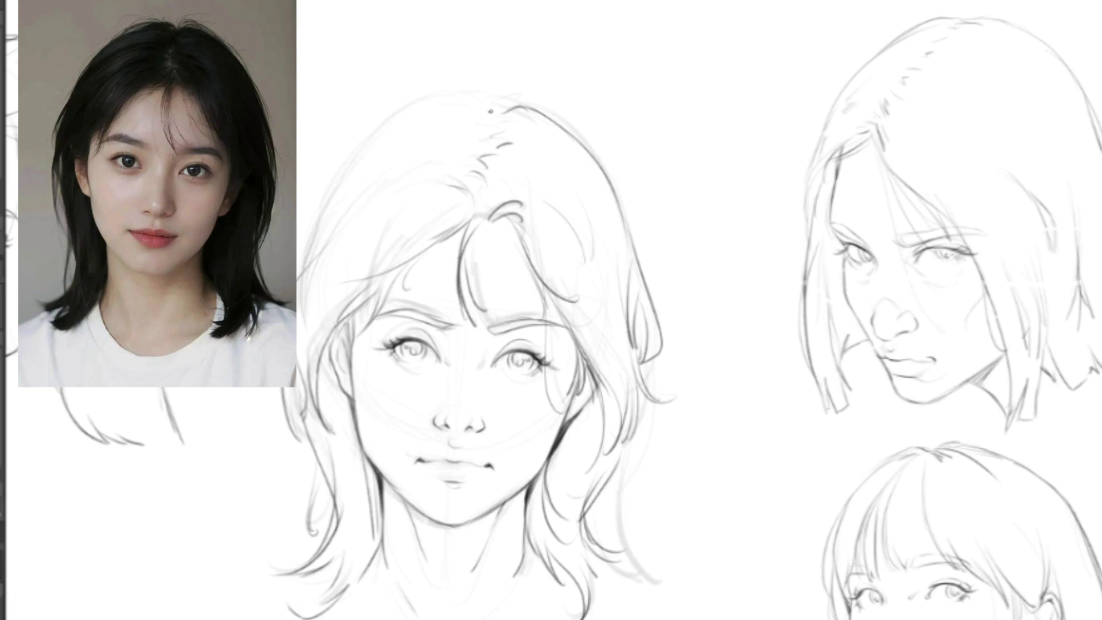
Step: Outline the crown from the parting down the left, adding loose flyaway strands on top
{"action": "mouse_move", "coordinate": [511, 108]}
{"action": "left_mouse_down"}
{"action": "mouse_move", "coordinate": [469, 94]}
{"action": "mouse_move", "coordinate": [386, 125]}
{"action": "mouse_move", "coordinate": [319, 226]}
{"action": "left_mouse_up"}
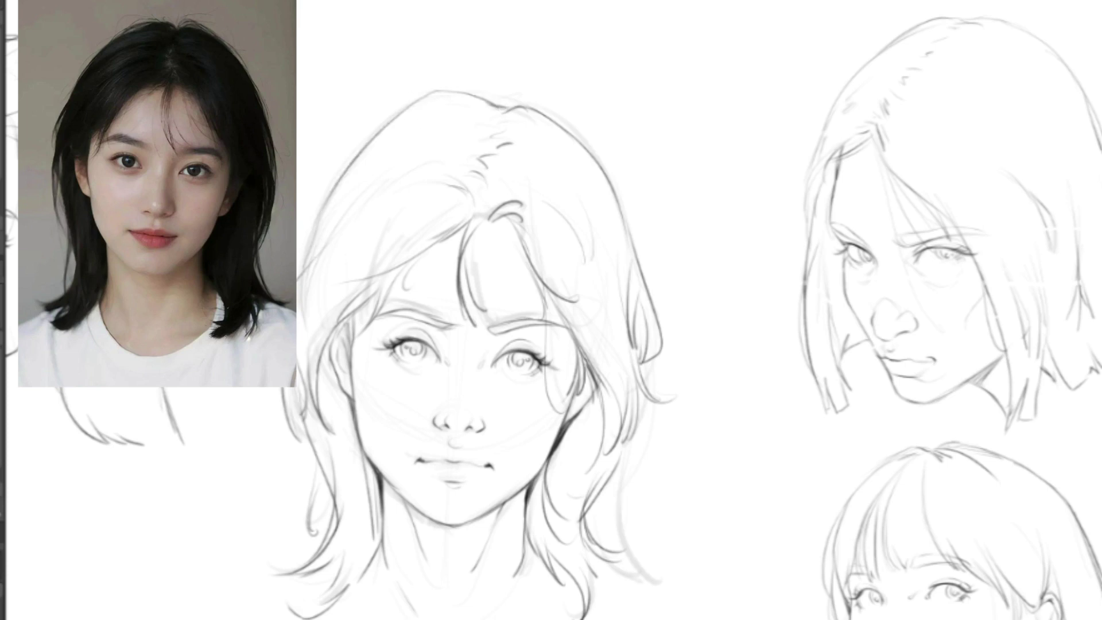
{"action": "left_click_drag", "start_coordinate": [501, 103], "coordinate": [425, 77]}
{"action": "left_click_drag", "start_coordinate": [402, 136], "coordinate": [349, 183]}
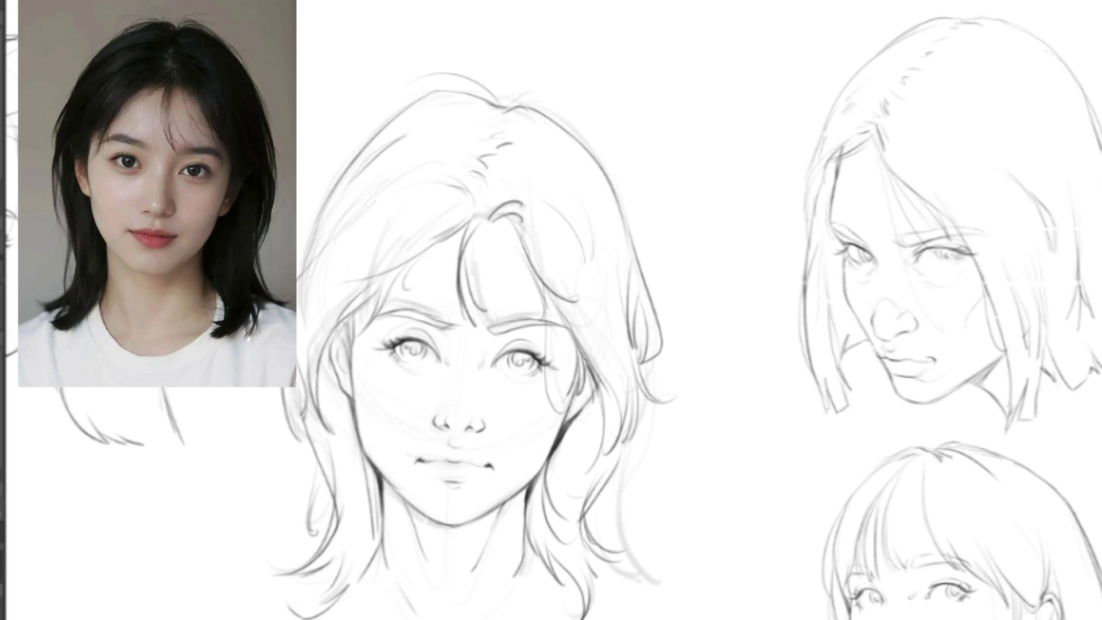
Step: Hide the faint underdrawing beneath the finished linework
{"action": "scroll", "coordinate": [525, 198], "scroll_direction": "down", "scroll_amount": 3}
{"action": "left_click_drag", "start_coordinate": [523, 419], "coordinate": [554, 298]}
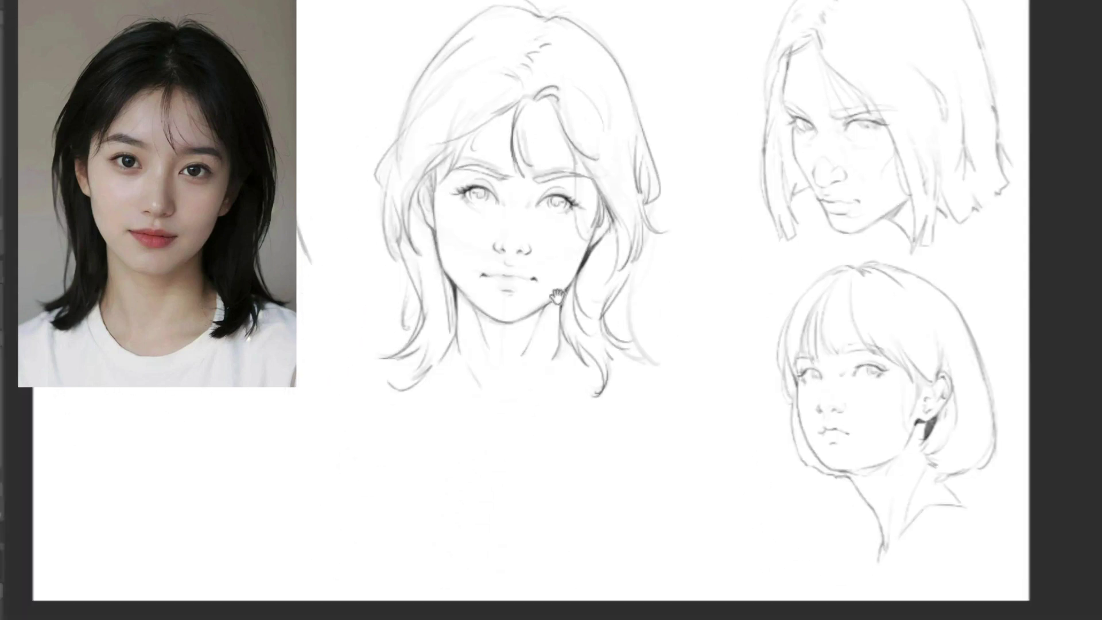
{"action": "scroll", "coordinate": [556, 298], "scroll_direction": "up", "scroll_amount": 1}
{"action": "left_click_drag", "start_coordinate": [524, 264], "coordinate": [522, 353]}
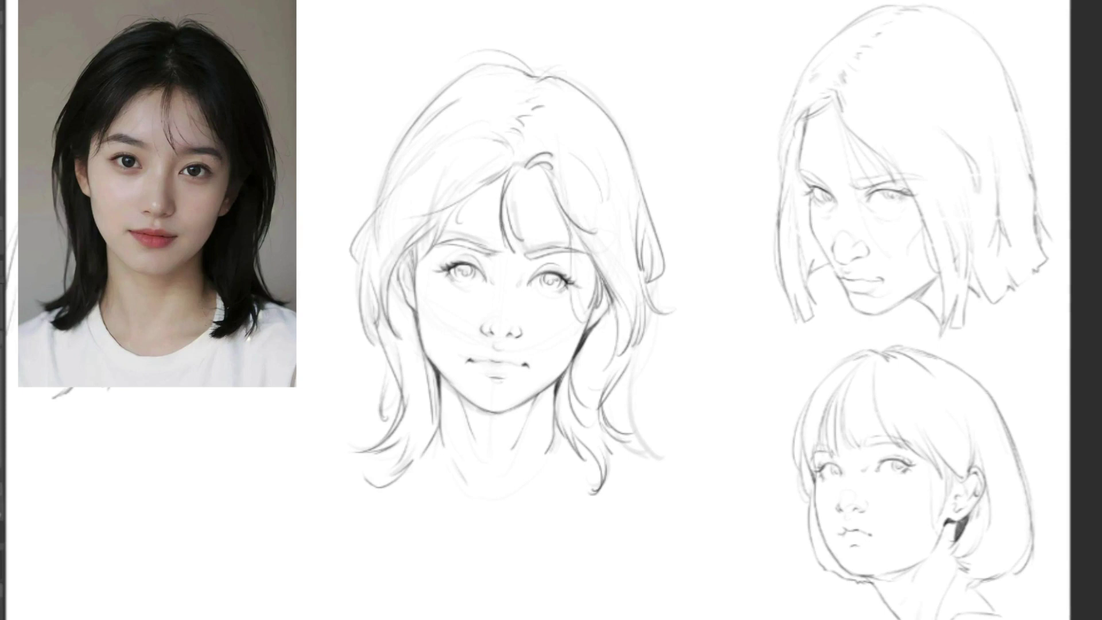
{"action": "scroll", "coordinate": [487, 169], "scroll_direction": "down", "scroll_amount": 1}
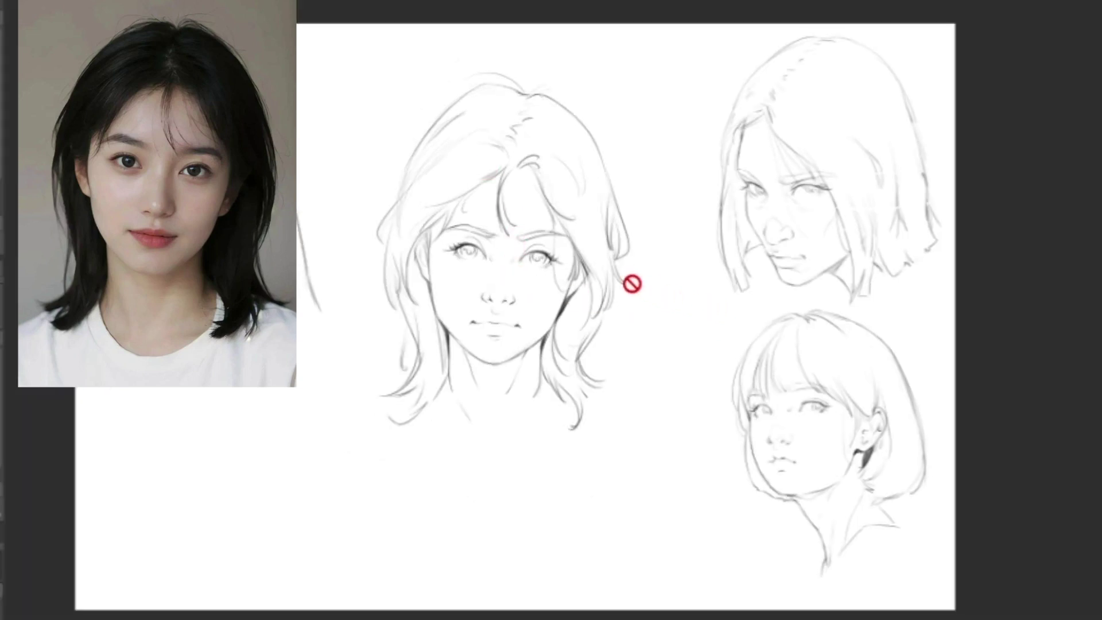
{"action": "scroll", "coordinate": [522, 250], "scroll_direction": "up", "scroll_amount": 1}
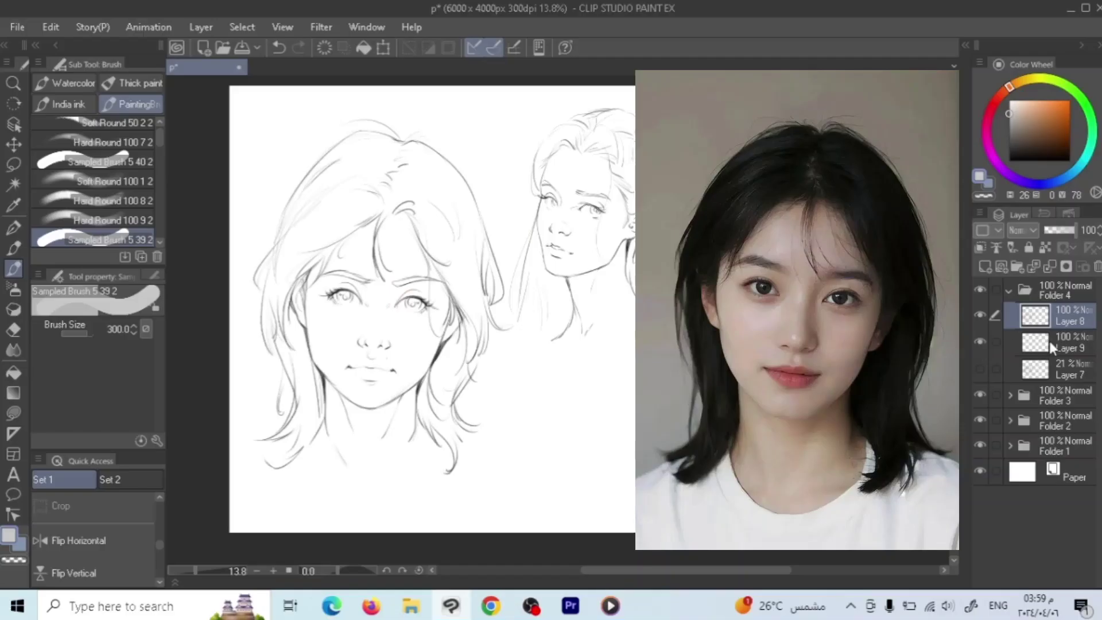
Step: Block in the face, hair and neck with flat light grey on Layer 9, beneath the linework
{"action": "left_click", "coordinate": [1050, 348]}
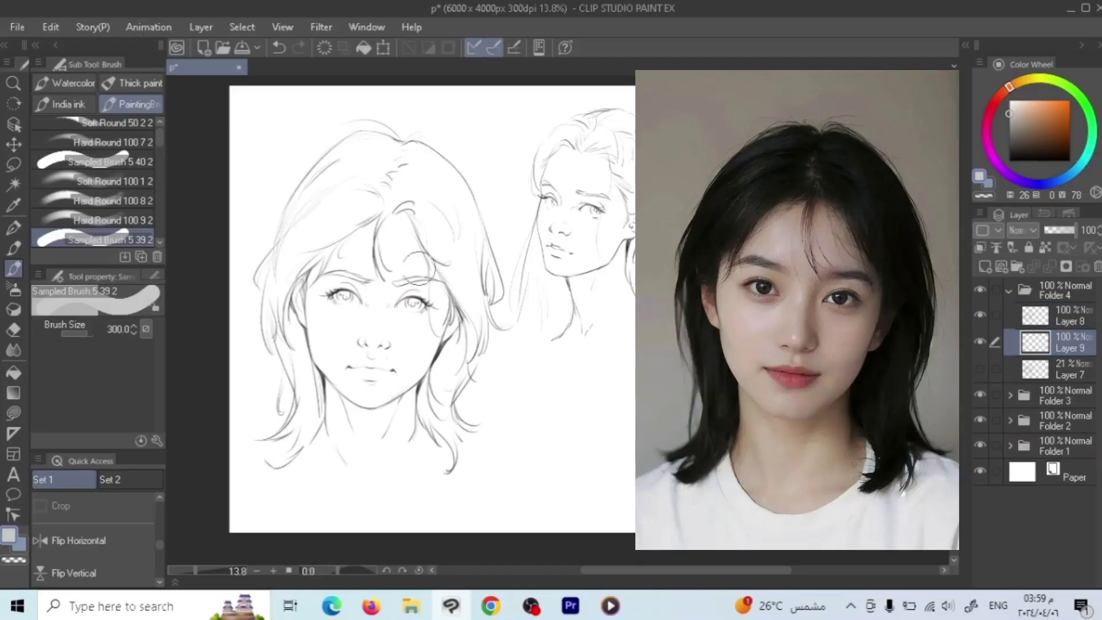
{"action": "mouse_move", "coordinate": [418, 282]}
{"action": "left_mouse_down"}
{"action": "mouse_move", "coordinate": [411, 321]}
{"action": "mouse_move", "coordinate": [448, 258]}
{"action": "mouse_move", "coordinate": [460, 345]}
{"action": "mouse_move", "coordinate": [405, 399]}
{"action": "mouse_move", "coordinate": [373, 270]}
{"action": "mouse_move", "coordinate": [356, 384]}
{"action": "mouse_move", "coordinate": [342, 355]}
{"action": "mouse_move", "coordinate": [311, 343]}
{"action": "mouse_move", "coordinate": [292, 264]}
{"action": "mouse_move", "coordinate": [284, 356]}
{"action": "mouse_move", "coordinate": [315, 410]}
{"action": "mouse_move", "coordinate": [299, 436]}
{"action": "mouse_move", "coordinate": [287, 425]}
{"action": "mouse_move", "coordinate": [293, 448]}
{"action": "mouse_move", "coordinate": [275, 460]}
{"action": "mouse_move", "coordinate": [451, 439]}
{"action": "mouse_move", "coordinate": [442, 397]}
{"action": "mouse_move", "coordinate": [467, 284]}
{"action": "mouse_move", "coordinate": [485, 286]}
{"action": "mouse_move", "coordinate": [462, 226]}
{"action": "mouse_move", "coordinate": [408, 156]}
{"action": "mouse_move", "coordinate": [446, 185]}
{"action": "mouse_move", "coordinate": [475, 233]}
{"action": "mouse_move", "coordinate": [458, 264]}
{"action": "mouse_move", "coordinate": [431, 224]}
{"action": "mouse_move", "coordinate": [370, 187]}
{"action": "mouse_move", "coordinate": [390, 144]}
{"action": "mouse_move", "coordinate": [360, 147]}
{"action": "mouse_move", "coordinate": [305, 198]}
{"action": "mouse_move", "coordinate": [284, 287]}
{"action": "mouse_move", "coordinate": [364, 154]}
{"action": "mouse_move", "coordinate": [286, 278]}
{"action": "mouse_move", "coordinate": [280, 327]}
{"action": "mouse_move", "coordinate": [310, 378]}
{"action": "left_mouse_up"}
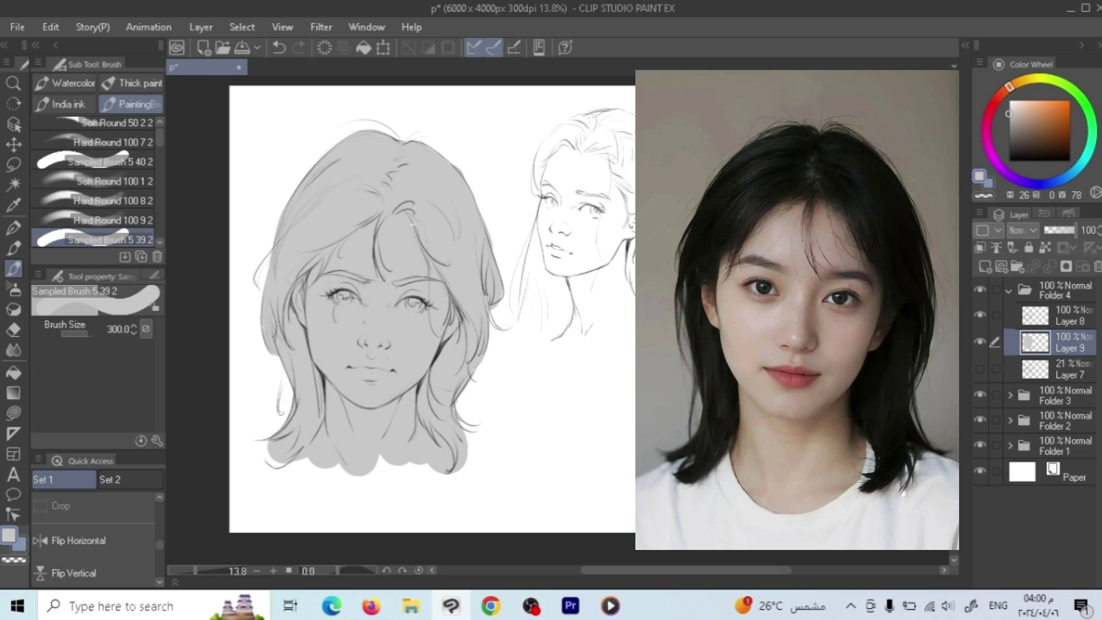
Step: Erase the light grey base that spills past the hair tips at the lower left and lower right
{"action": "left_click", "coordinate": [12, 328]}
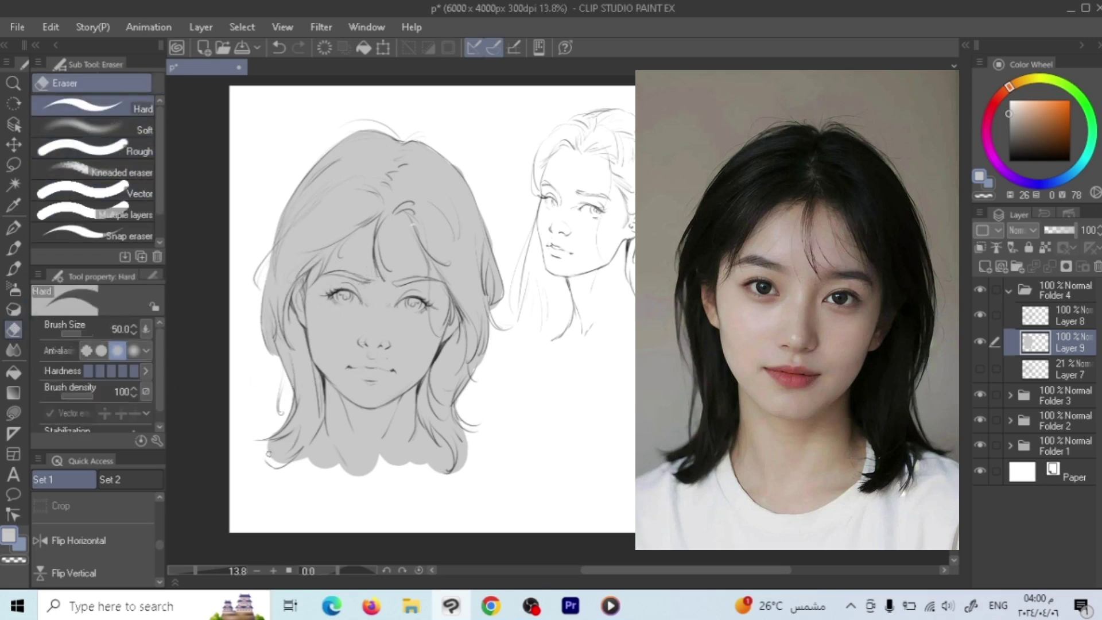
{"action": "key", "text": "]"}
{"action": "key", "text": "]"}
{"action": "mouse_move", "coordinate": [265, 445]}
{"action": "left_mouse_down"}
{"action": "mouse_move", "coordinate": [297, 434]}
{"action": "mouse_move", "coordinate": [269, 442]}
{"action": "mouse_move", "coordinate": [294, 437]}
{"action": "mouse_move", "coordinate": [265, 461]}
{"action": "mouse_move", "coordinate": [267, 450]}
{"action": "mouse_move", "coordinate": [288, 438]}
{"action": "mouse_move", "coordinate": [274, 467]}
{"action": "mouse_move", "coordinate": [304, 438]}
{"action": "left_mouse_up"}
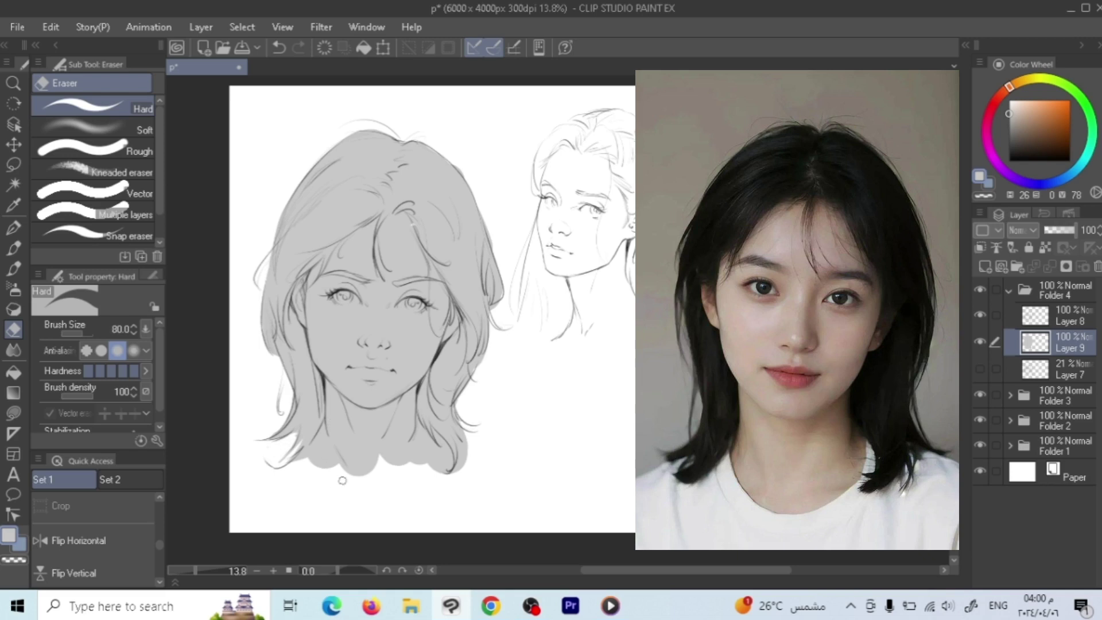
{"action": "key", "text": "bracketright"}
{"action": "key", "text": "bracketright"}
{"action": "key", "text": "bracketright"}
{"action": "mouse_move", "coordinate": [463, 457]}
{"action": "left_mouse_down"}
{"action": "mouse_move", "coordinate": [454, 477]}
{"action": "mouse_move", "coordinate": [465, 434]}
{"action": "left_mouse_up"}
Step: Trim the grey base along the outer edges of the hair on both sides with the hard eraser at size 60
{"action": "key", "text": "bracketleft"}
{"action": "key", "text": "bracketleft"}
{"action": "key", "text": "bracketleft"}
{"action": "key", "text": "bracketleft"}
{"action": "key", "text": "bracketleft"}
{"action": "left_click_drag", "start_coordinate": [488, 271], "coordinate": [500, 302]}
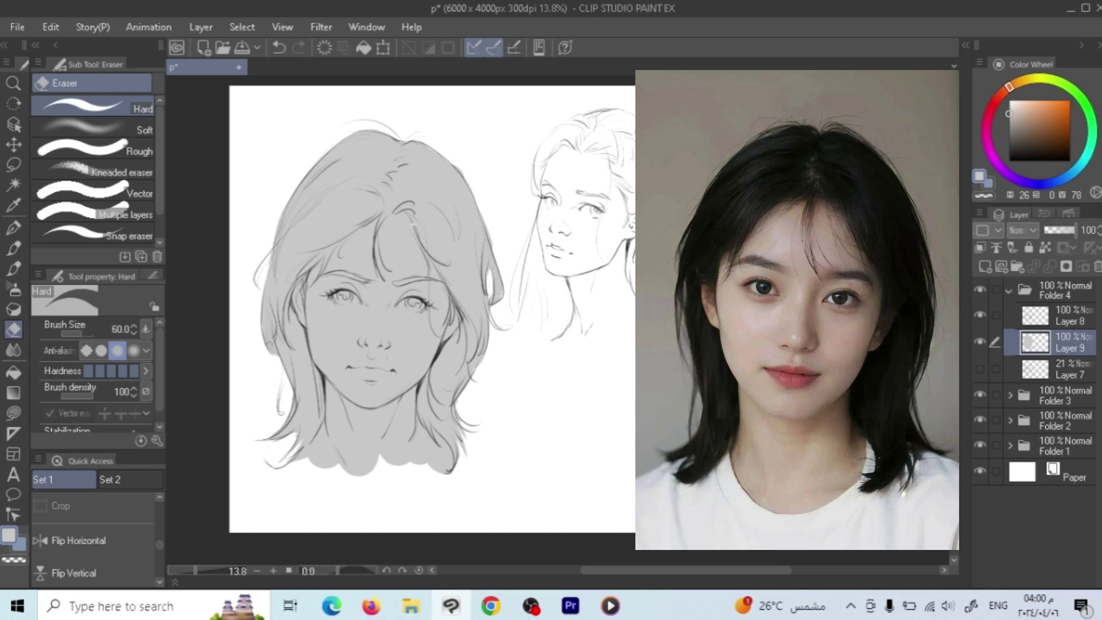
{"action": "left_click_drag", "start_coordinate": [276, 359], "coordinate": [271, 289]}
{"action": "left_click_drag", "start_coordinate": [278, 358], "coordinate": [269, 326]}
Step: Extend the grey base into the hair tips and the loose strands down the right side with the Hard Round pencil
{"action": "left_click", "coordinate": [13, 249]}
{"action": "mouse_move", "coordinate": [287, 370]}
{"action": "left_mouse_down"}
{"action": "mouse_move", "coordinate": [292, 445]}
{"action": "mouse_move", "coordinate": [306, 430]}
{"action": "mouse_move", "coordinate": [259, 464]}
{"action": "left_mouse_up"}
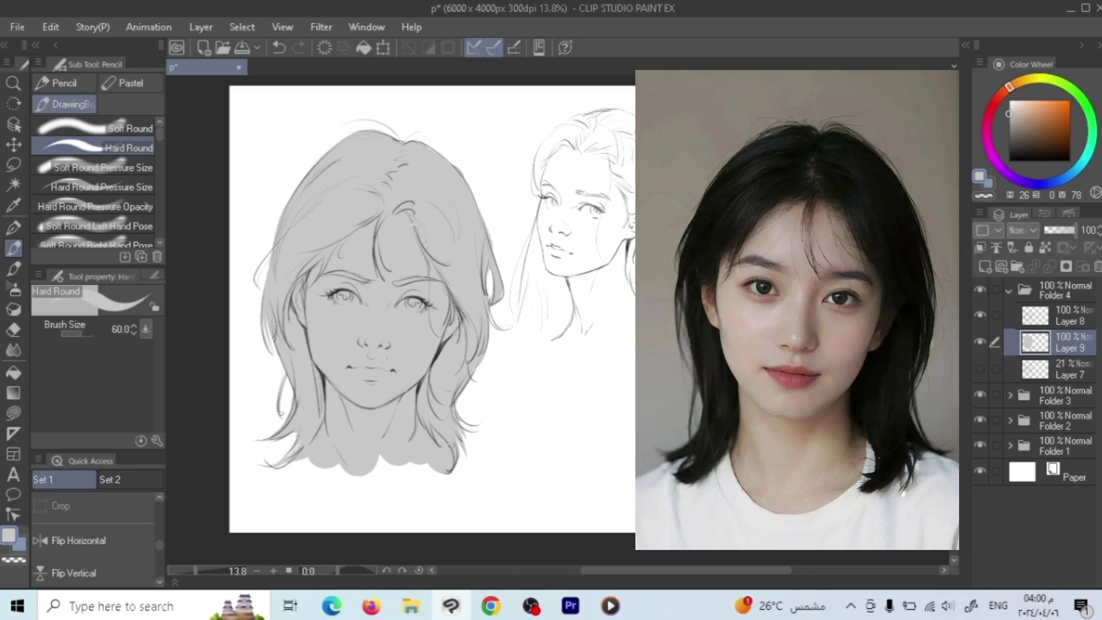
{"action": "left_click_drag", "start_coordinate": [458, 461], "coordinate": [454, 481]}
{"action": "left_click_drag", "start_coordinate": [454, 404], "coordinate": [491, 426]}
{"action": "left_click_drag", "start_coordinate": [489, 346], "coordinate": [473, 383]}
{"action": "mouse_move", "coordinate": [491, 316]}
{"action": "left_mouse_down"}
{"action": "mouse_move", "coordinate": [511, 332]}
{"action": "mouse_move", "coordinate": [504, 298]}
{"action": "mouse_move", "coordinate": [497, 316]}
{"action": "left_mouse_up"}
{"action": "left_click_drag", "start_coordinate": [483, 224], "coordinate": [502, 250]}
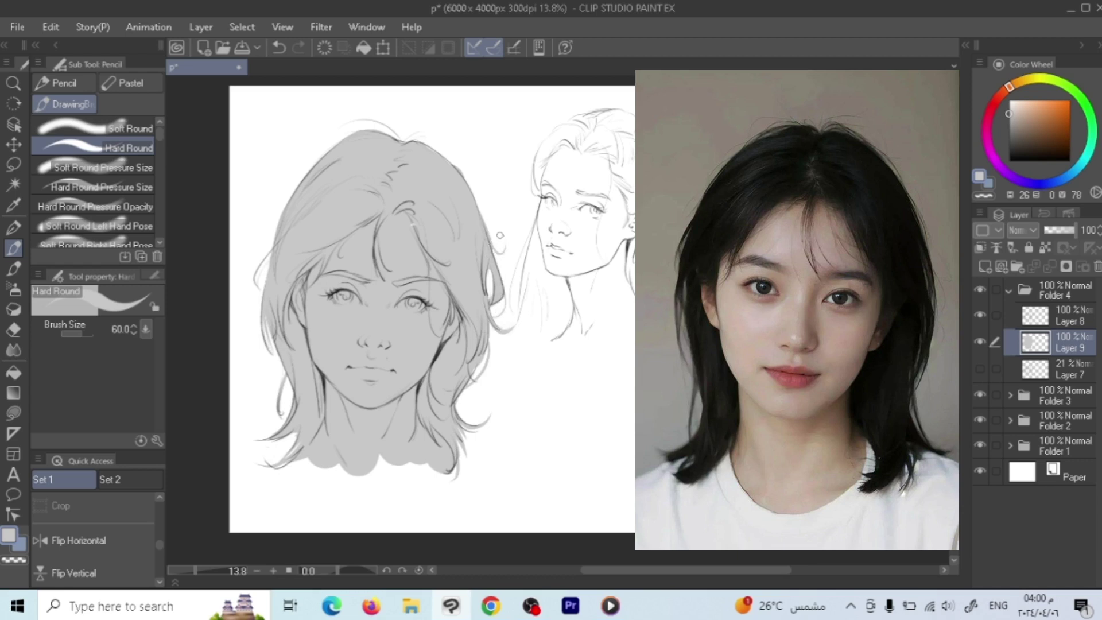
Step: Fill the flyaway strands along the left side and crown in light grey, checking the silhouette without the linework
{"action": "left_click_drag", "start_coordinate": [268, 254], "coordinate": [254, 357]}
{"action": "left_click_drag", "start_coordinate": [312, 164], "coordinate": [272, 239]}
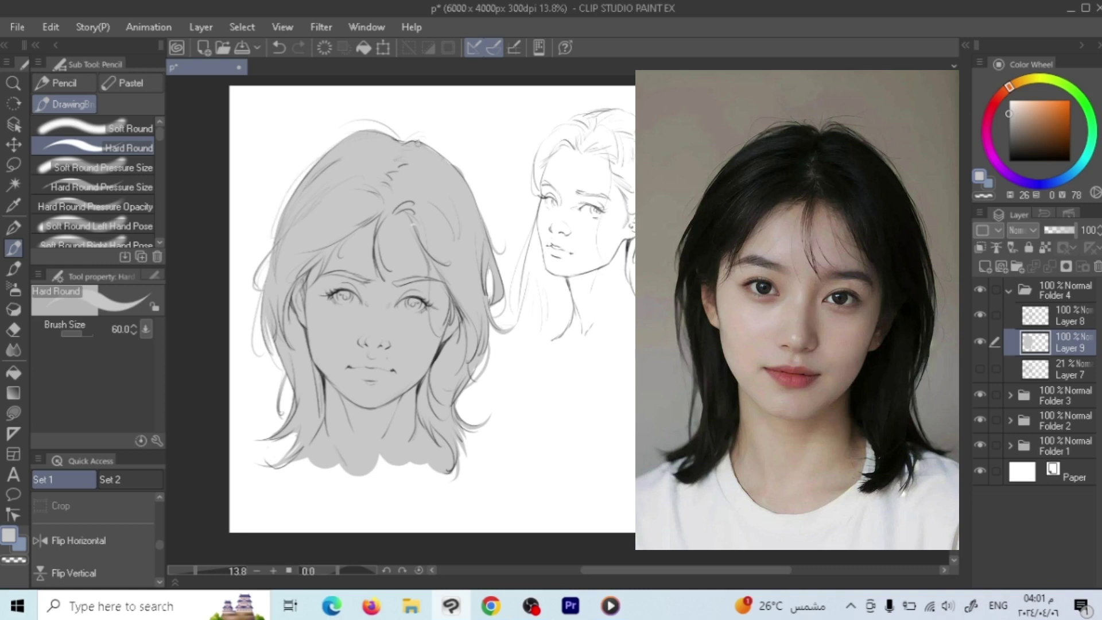
{"action": "mouse_move", "coordinate": [425, 145]}
{"action": "left_mouse_down"}
{"action": "mouse_move", "coordinate": [477, 210]}
{"action": "mouse_move", "coordinate": [409, 213]}
{"action": "left_mouse_up"}
{"action": "left_click", "coordinate": [980, 314]}
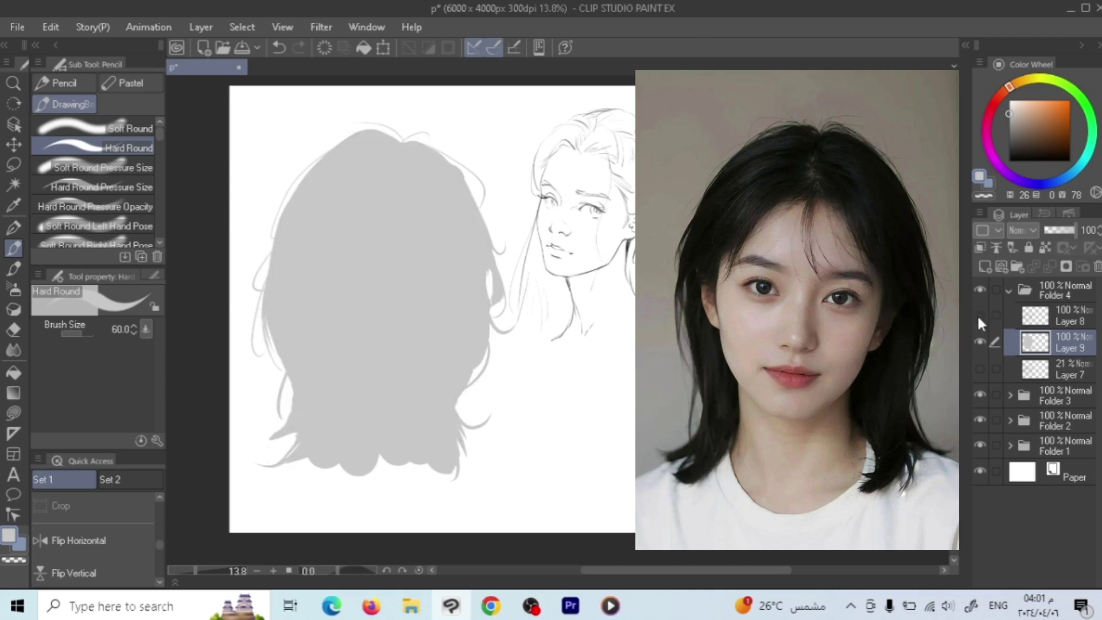
{"action": "left_click", "coordinate": [979, 314]}
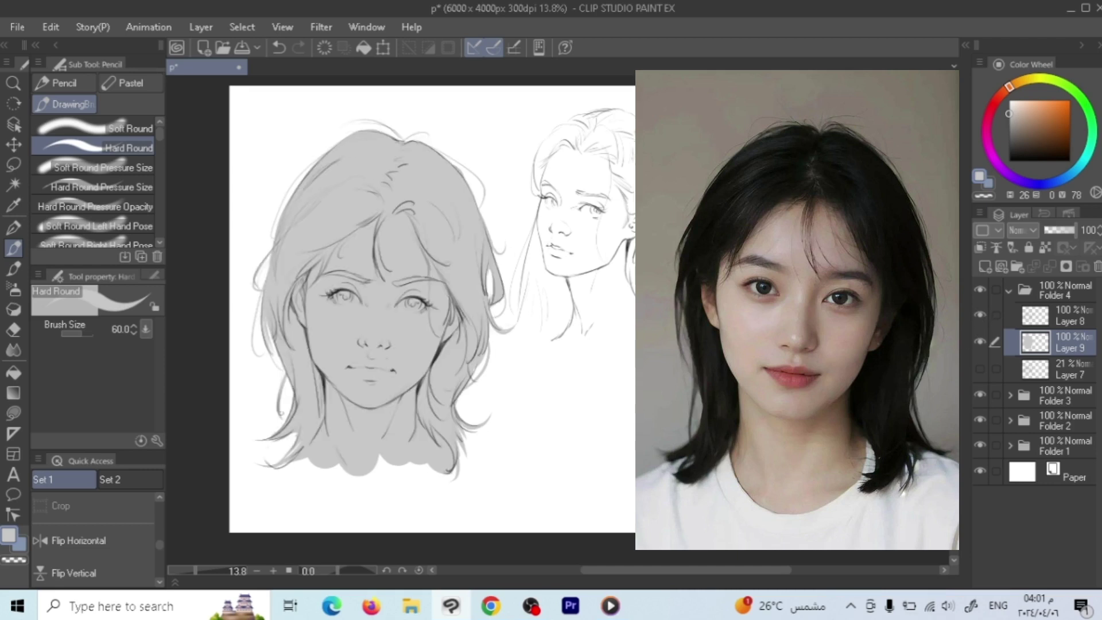
Step: Add a new layer clipped to the grey base and set up Sampled Brush 5 42 2 in dark grey
{"action": "left_click", "coordinate": [14, 272]}
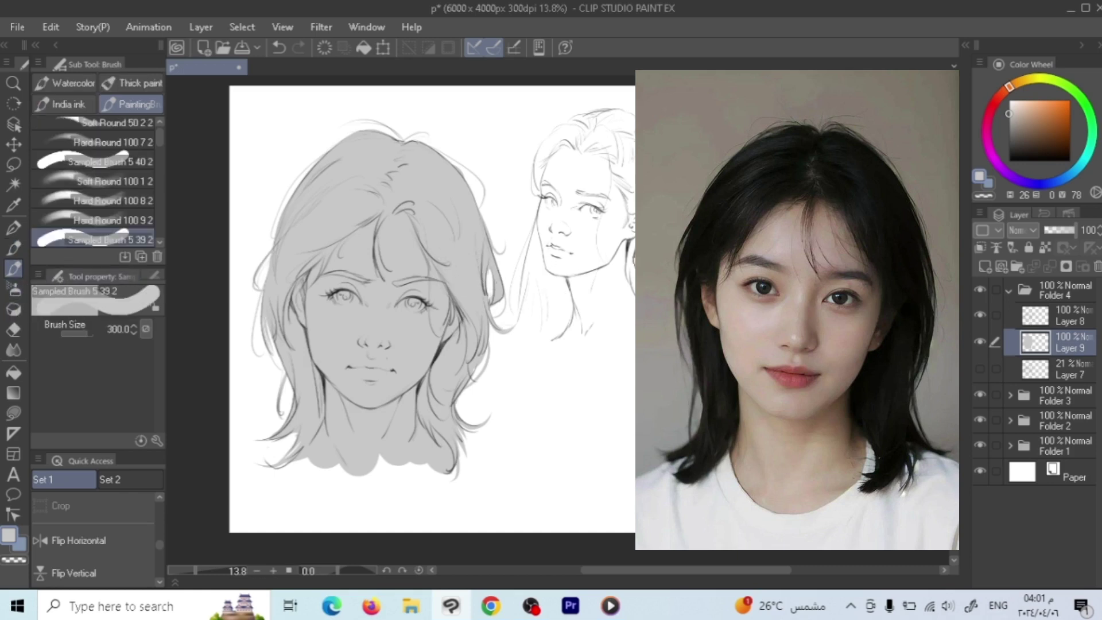
{"action": "left_click", "coordinate": [985, 266]}
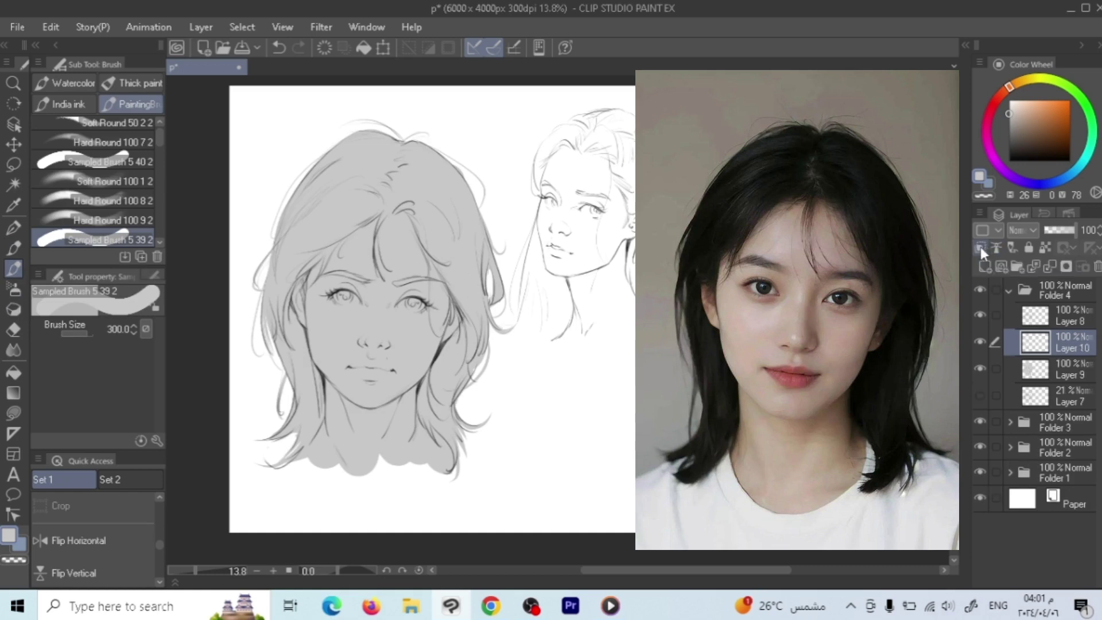
{"action": "left_click_drag", "start_coordinate": [1028, 135], "coordinate": [1008, 149]}
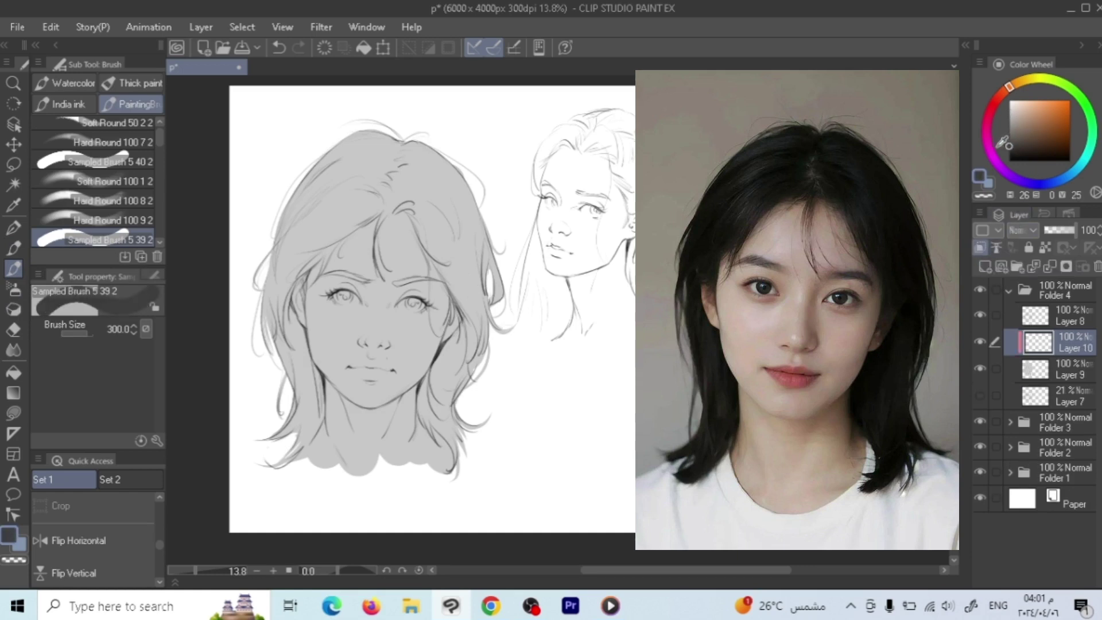
{"action": "left_click_drag", "start_coordinate": [157, 135], "coordinate": [162, 159]}
{"action": "scroll", "coordinate": [162, 159], "scroll_direction": "down", "scroll_amount": 1}
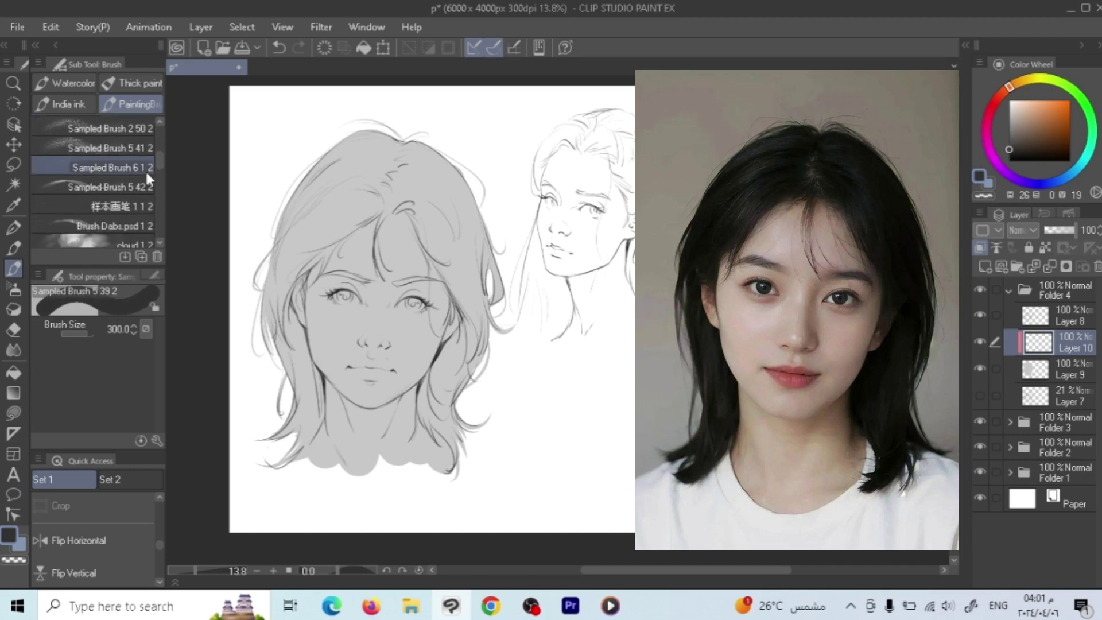
{"action": "left_click", "coordinate": [142, 185]}
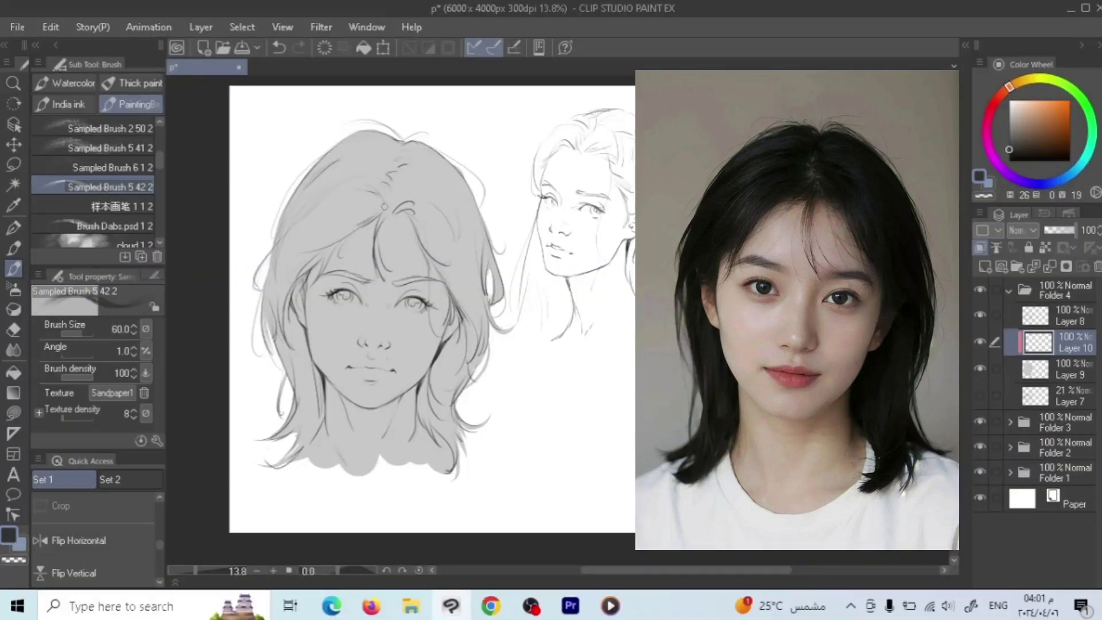
{"action": "left_click_drag", "start_coordinate": [386, 204], "coordinate": [369, 257]}
{"action": "key", "text": "ctrl+z"}
Step: Paint dark grey strands sweeping from the parting over the upper left section of hair with a larger brush
{"action": "key", "text": "]"}
{"action": "key", "text": "]"}
{"action": "key", "text": "]"}
{"action": "key", "text": "]"}
{"action": "key", "text": "]"}
{"action": "key", "text": "]"}
{"action": "key", "text": "]"}
{"action": "left_click_drag", "start_coordinate": [380, 206], "coordinate": [315, 244]}
{"action": "key", "text": "]"}
{"action": "mouse_move", "coordinate": [381, 195]}
{"action": "left_mouse_down"}
{"action": "mouse_move", "coordinate": [315, 227]}
{"action": "mouse_move", "coordinate": [316, 201]}
{"action": "left_mouse_up"}
{"action": "mouse_move", "coordinate": [374, 172]}
{"action": "left_mouse_down"}
{"action": "mouse_move", "coordinate": [316, 190]}
{"action": "mouse_move", "coordinate": [336, 172]}
{"action": "left_mouse_up"}
Step: Stroke dark strands over the crown and down the outer left hair edge at brush size 200
{"action": "key", "text": "["}
{"action": "left_click_drag", "start_coordinate": [393, 152], "coordinate": [343, 163]}
{"action": "left_click_drag", "start_coordinate": [385, 145], "coordinate": [334, 156]}
{"action": "mouse_move", "coordinate": [391, 139]}
{"action": "left_mouse_down"}
{"action": "mouse_move", "coordinate": [338, 149]}
{"action": "mouse_move", "coordinate": [310, 182]}
{"action": "left_mouse_up"}
{"action": "mouse_move", "coordinate": [383, 146]}
{"action": "left_mouse_down"}
{"action": "mouse_move", "coordinate": [288, 210]}
{"action": "mouse_move", "coordinate": [266, 275]}
{"action": "left_mouse_up"}
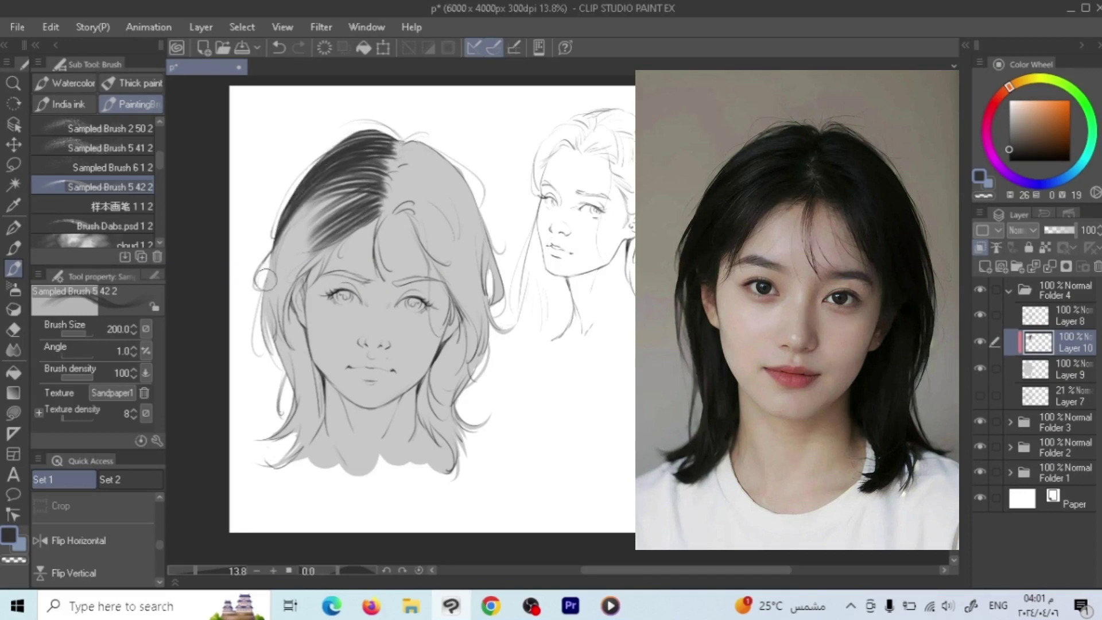
Step: Fill the light gaps in the upper left hair with broad dark strokes at brush size 300
{"action": "key", "text": "]"}
{"action": "key", "text": "]"}
{"action": "left_click_drag", "start_coordinate": [363, 204], "coordinate": [255, 336]}
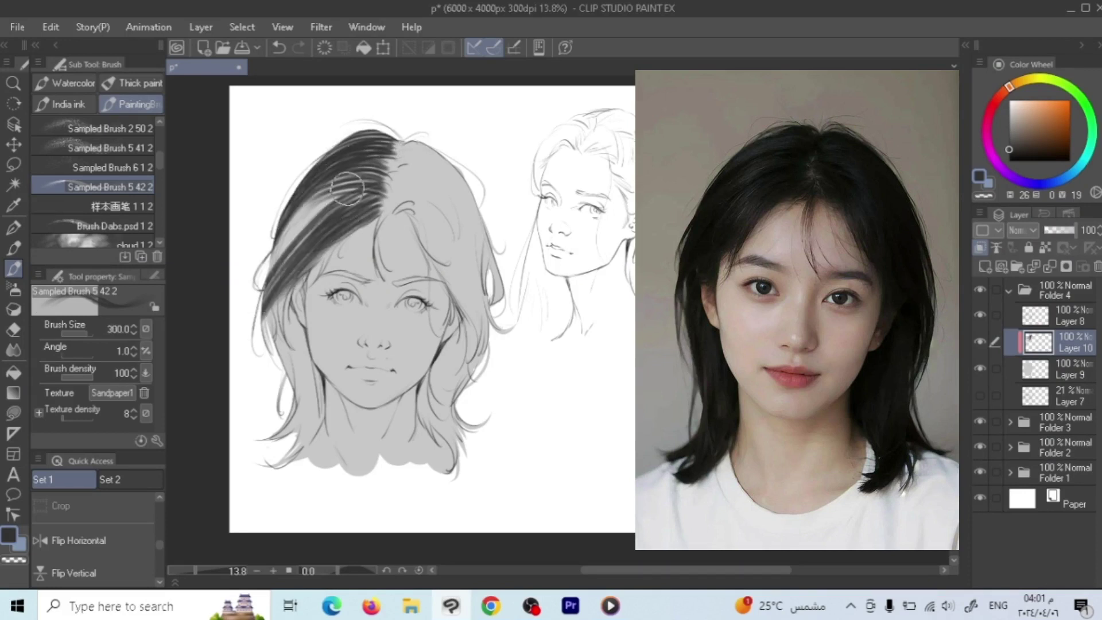
{"action": "mouse_move", "coordinate": [362, 172]}
{"action": "left_mouse_down"}
{"action": "mouse_move", "coordinate": [256, 293]}
{"action": "mouse_move", "coordinate": [270, 270]}
{"action": "left_mouse_up"}
{"action": "left_click_drag", "start_coordinate": [317, 214], "coordinate": [292, 253]}
{"action": "mouse_move", "coordinate": [337, 192]}
{"action": "left_mouse_down"}
{"action": "mouse_move", "coordinate": [282, 278]}
{"action": "mouse_move", "coordinate": [351, 198]}
{"action": "mouse_move", "coordinate": [329, 186]}
{"action": "left_mouse_up"}
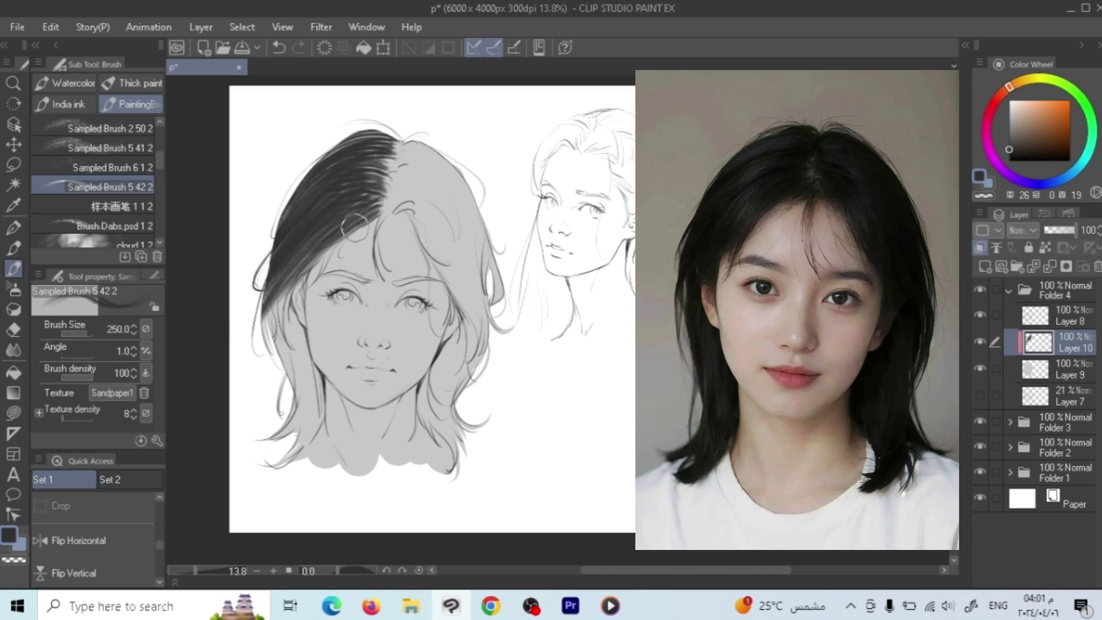
Step: Darken the left hairline from the parting down to the temple with a smaller brush
{"action": "key", "text": "["}
{"action": "key", "text": "["}
{"action": "key", "text": "["}
{"action": "key", "text": "["}
{"action": "key", "text": "["}
{"action": "left_click_drag", "start_coordinate": [366, 220], "coordinate": [305, 290]}
{"action": "key", "text": "]"}
{"action": "mouse_move", "coordinate": [366, 217]}
{"action": "left_mouse_down"}
{"action": "mouse_move", "coordinate": [336, 269]}
{"action": "mouse_move", "coordinate": [287, 293]}
{"action": "left_mouse_up"}
Step: Paint the left hair length dark grey from the temple down to the tips at brush size 150
{"action": "key", "text": "]"}
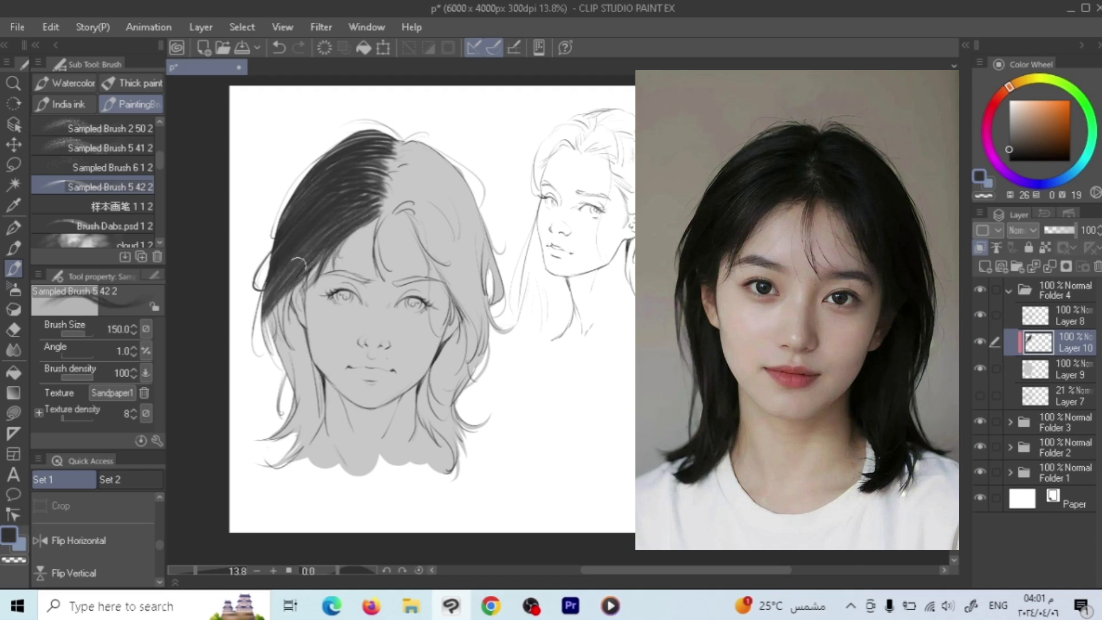
{"action": "mouse_move", "coordinate": [294, 271]}
{"action": "left_mouse_down"}
{"action": "mouse_move", "coordinate": [275, 353]}
{"action": "mouse_move", "coordinate": [286, 367]}
{"action": "mouse_move", "coordinate": [299, 349]}
{"action": "left_mouse_up"}
{"action": "mouse_move", "coordinate": [285, 299]}
{"action": "left_mouse_down"}
{"action": "mouse_move", "coordinate": [296, 342]}
{"action": "mouse_move", "coordinate": [287, 366]}
{"action": "mouse_move", "coordinate": [283, 348]}
{"action": "left_mouse_up"}
{"action": "key", "text": "ctrl+z"}
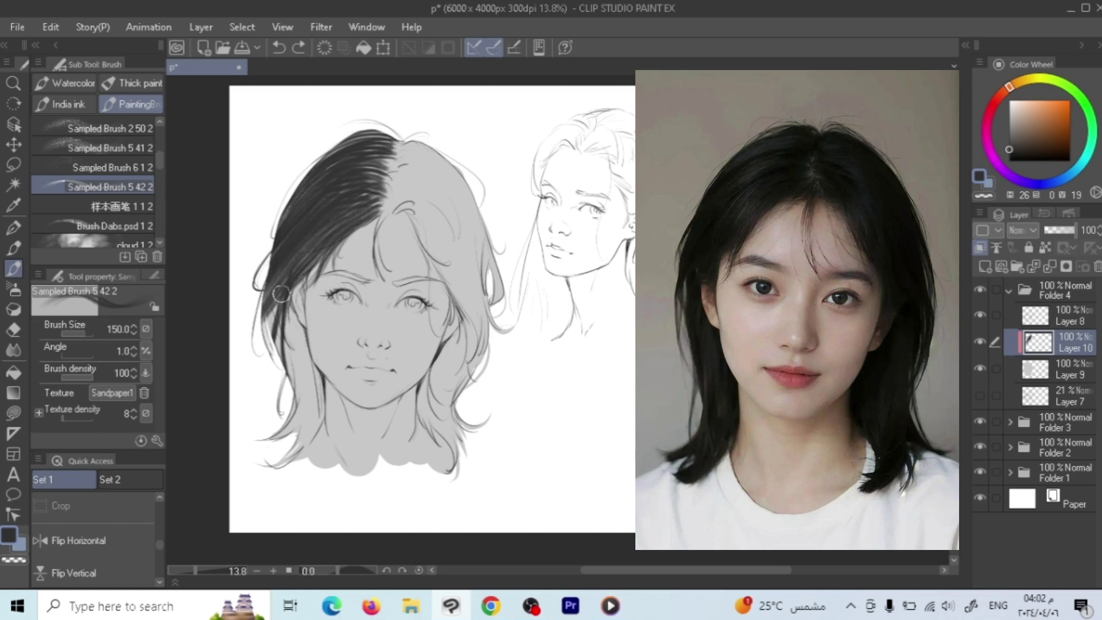
{"action": "mouse_move", "coordinate": [282, 293]}
{"action": "left_mouse_down"}
{"action": "mouse_move", "coordinate": [320, 401]}
{"action": "mouse_move", "coordinate": [305, 448]}
{"action": "mouse_move", "coordinate": [315, 406]}
{"action": "mouse_move", "coordinate": [297, 429]}
{"action": "mouse_move", "coordinate": [312, 402]}
{"action": "mouse_move", "coordinate": [263, 463]}
{"action": "mouse_move", "coordinate": [291, 451]}
{"action": "mouse_move", "coordinate": [306, 384]}
{"action": "mouse_move", "coordinate": [316, 388]}
{"action": "mouse_move", "coordinate": [307, 377]}
{"action": "mouse_move", "coordinate": [268, 438]}
{"action": "mouse_move", "coordinate": [283, 417]}
{"action": "mouse_move", "coordinate": [274, 304]}
{"action": "mouse_move", "coordinate": [262, 395]}
{"action": "mouse_move", "coordinate": [278, 285]}
{"action": "mouse_move", "coordinate": [286, 396]}
{"action": "mouse_move", "coordinate": [281, 300]}
{"action": "mouse_move", "coordinate": [306, 395]}
{"action": "mouse_move", "coordinate": [294, 324]}
{"action": "mouse_move", "coordinate": [315, 378]}
{"action": "mouse_move", "coordinate": [314, 369]}
{"action": "mouse_move", "coordinate": [290, 326]}
{"action": "mouse_move", "coordinate": [300, 402]}
{"action": "mouse_move", "coordinate": [287, 343]}
{"action": "mouse_move", "coordinate": [310, 383]}
{"action": "mouse_move", "coordinate": [304, 434]}
{"action": "mouse_move", "coordinate": [318, 400]}
{"action": "mouse_move", "coordinate": [316, 388]}
{"action": "mouse_move", "coordinate": [312, 454]}
{"action": "mouse_move", "coordinate": [307, 355]}
{"action": "mouse_move", "coordinate": [285, 344]}
{"action": "mouse_move", "coordinate": [277, 316]}
{"action": "mouse_move", "coordinate": [269, 327]}
{"action": "mouse_move", "coordinate": [274, 360]}
{"action": "mouse_move", "coordinate": [298, 267]}
{"action": "mouse_move", "coordinate": [313, 259]}
{"action": "mouse_move", "coordinate": [283, 336]}
{"action": "left_mouse_up"}
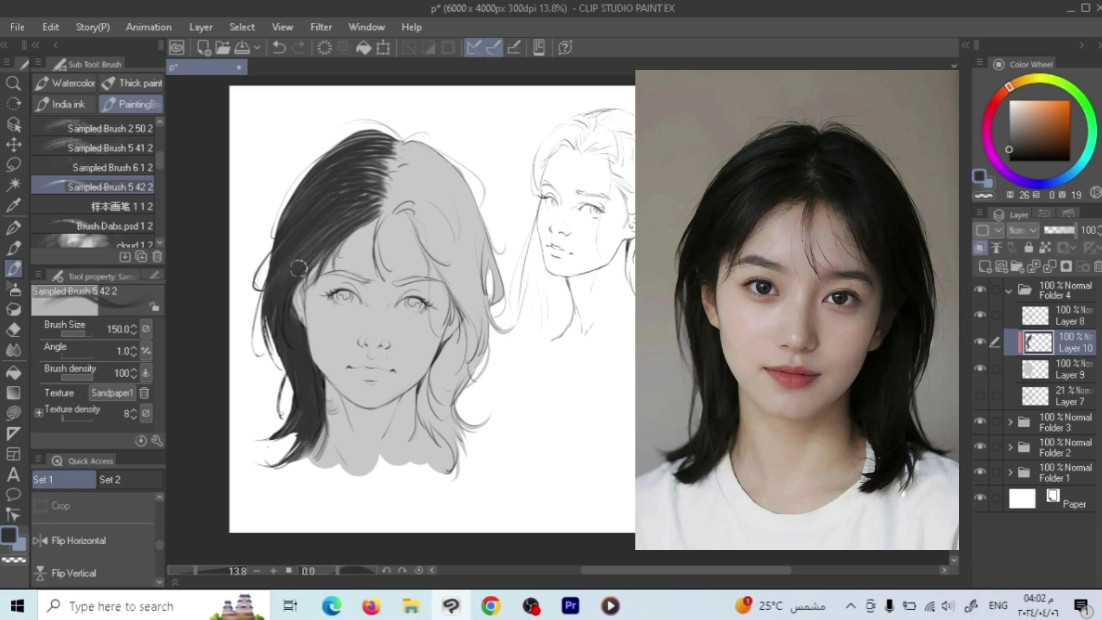
Step: Paint the dark lock falling onto the forehead and the roots just right of the parting at brush size 200
{"action": "key", "text": "bracketleft"}
{"action": "key", "text": "bracketleft"}
{"action": "key", "text": "bracketleft"}
{"action": "key", "text": "bracketleft"}
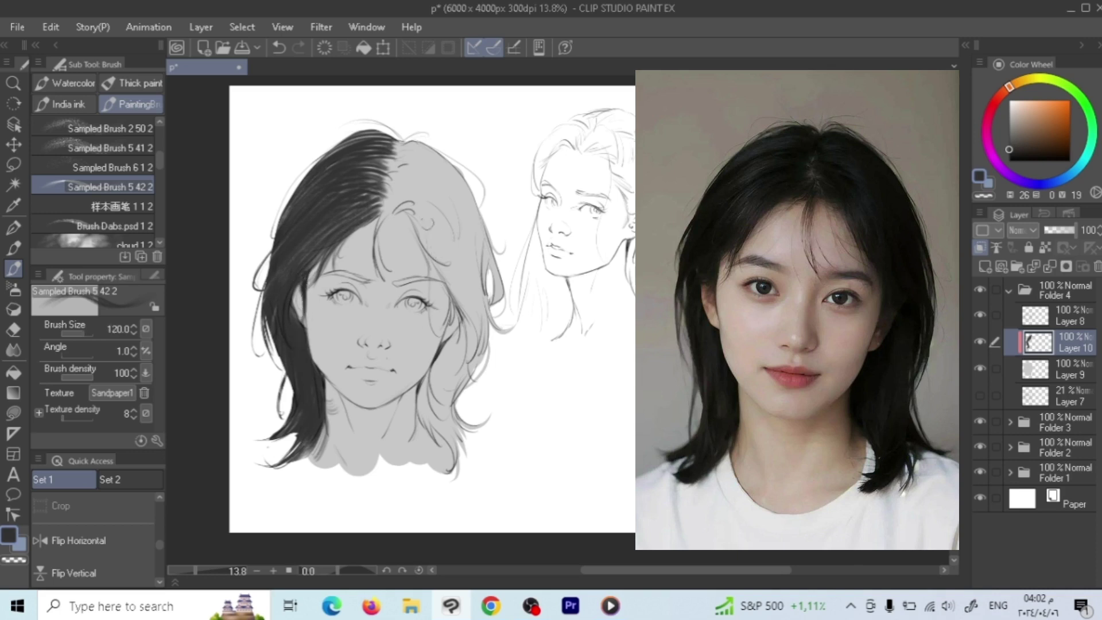
{"action": "key", "text": "bracketright"}
{"action": "key", "text": "bracketright"}
{"action": "left_click_drag", "start_coordinate": [394, 197], "coordinate": [376, 273]}
{"action": "key", "text": "bracketright"}
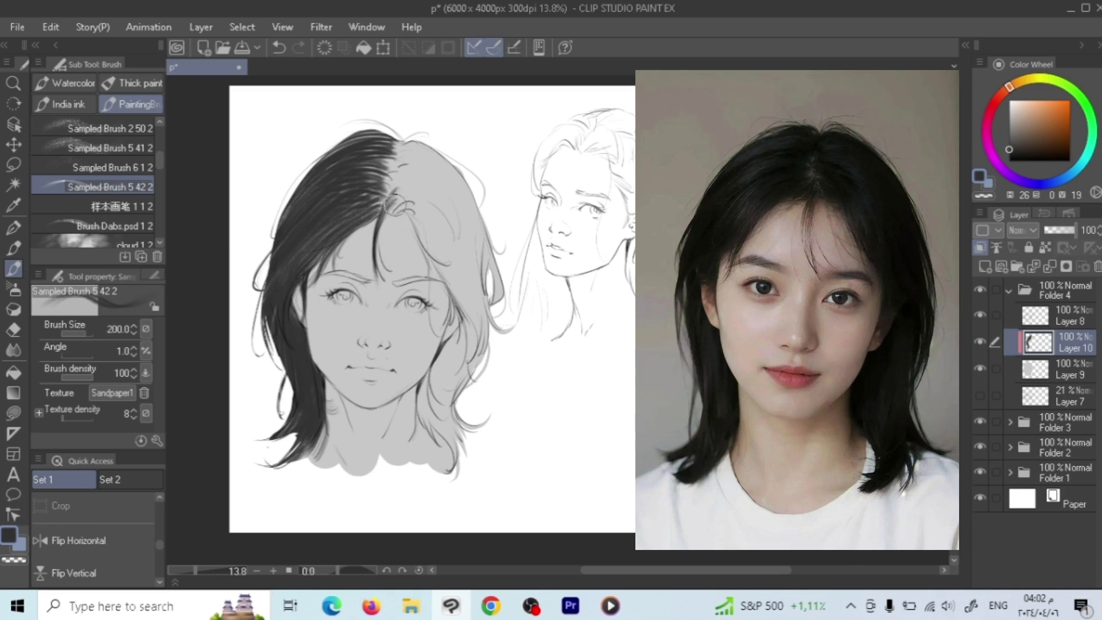
{"action": "mouse_move", "coordinate": [395, 203]}
{"action": "left_mouse_down"}
{"action": "mouse_move", "coordinate": [420, 200]}
{"action": "mouse_move", "coordinate": [435, 178]}
{"action": "mouse_move", "coordinate": [401, 172]}
{"action": "mouse_move", "coordinate": [415, 141]}
{"action": "left_mouse_up"}
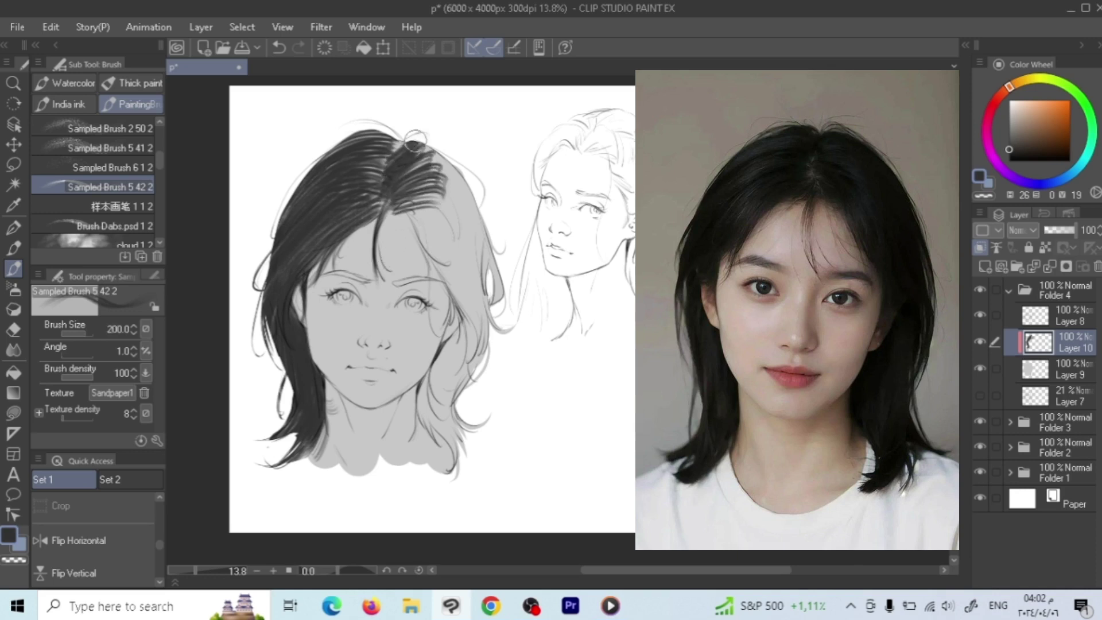
Step: Fill the right side of the hair with dark strands from the crown to the tips at brush size 400
{"action": "key", "text": "bracketright"}
{"action": "key", "text": "bracketright"}
{"action": "mouse_move", "coordinate": [410, 189]}
{"action": "left_mouse_down"}
{"action": "mouse_move", "coordinate": [446, 253]}
{"action": "mouse_move", "coordinate": [412, 205]}
{"action": "mouse_move", "coordinate": [438, 235]}
{"action": "mouse_move", "coordinate": [423, 191]}
{"action": "mouse_move", "coordinate": [466, 263]}
{"action": "mouse_move", "coordinate": [431, 176]}
{"action": "mouse_move", "coordinate": [467, 221]}
{"action": "mouse_move", "coordinate": [472, 203]}
{"action": "mouse_move", "coordinate": [427, 144]}
{"action": "mouse_move", "coordinate": [474, 210]}
{"action": "mouse_move", "coordinate": [434, 173]}
{"action": "mouse_move", "coordinate": [420, 176]}
{"action": "mouse_move", "coordinate": [456, 216]}
{"action": "mouse_move", "coordinate": [419, 193]}
{"action": "mouse_move", "coordinate": [424, 161]}
{"action": "mouse_move", "coordinate": [431, 192]}
{"action": "mouse_move", "coordinate": [430, 148]}
{"action": "mouse_move", "coordinate": [400, 194]}
{"action": "mouse_move", "coordinate": [470, 240]}
{"action": "mouse_move", "coordinate": [468, 205]}
{"action": "mouse_move", "coordinate": [503, 295]}
{"action": "mouse_move", "coordinate": [512, 361]}
{"action": "left_mouse_up"}
{"action": "key", "text": "bracketright"}
{"action": "left_click_drag", "start_coordinate": [477, 242], "coordinate": [493, 336]}
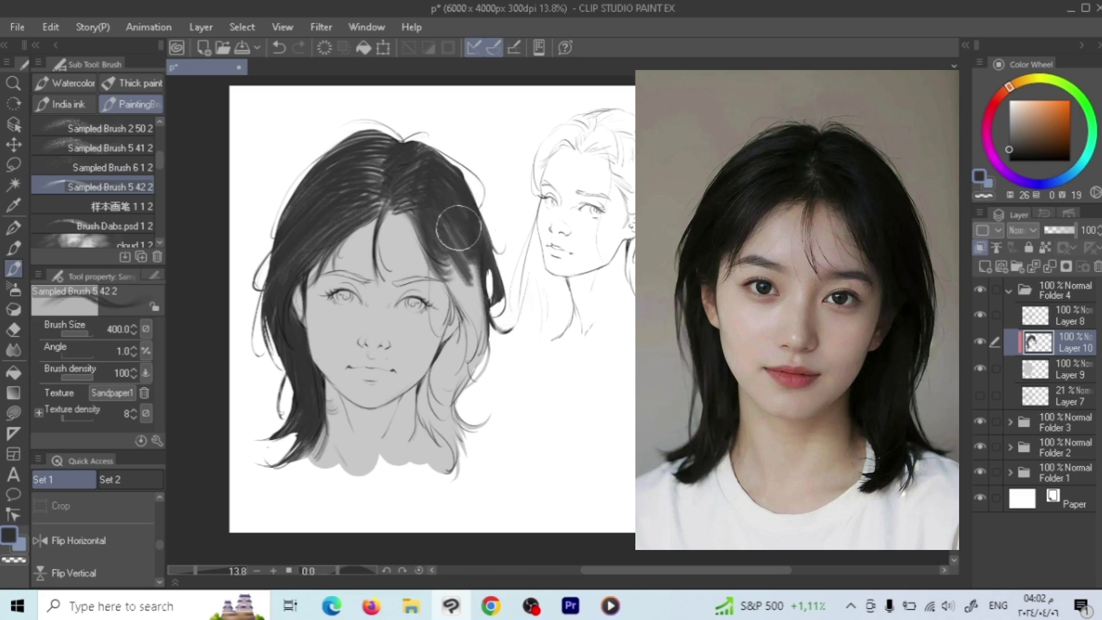
{"action": "mouse_move", "coordinate": [459, 228]}
{"action": "left_mouse_down"}
{"action": "mouse_move", "coordinate": [483, 318]}
{"action": "mouse_move", "coordinate": [508, 356]}
{"action": "mouse_move", "coordinate": [446, 225]}
{"action": "mouse_move", "coordinate": [497, 336]}
{"action": "mouse_move", "coordinate": [442, 241]}
{"action": "mouse_move", "coordinate": [490, 347]}
{"action": "mouse_move", "coordinate": [480, 329]}
{"action": "mouse_move", "coordinate": [445, 436]}
{"action": "mouse_move", "coordinate": [480, 336]}
{"action": "mouse_move", "coordinate": [462, 369]}
{"action": "mouse_move", "coordinate": [453, 359]}
{"action": "mouse_move", "coordinate": [471, 328]}
{"action": "mouse_move", "coordinate": [441, 390]}
{"action": "mouse_move", "coordinate": [451, 358]}
{"action": "mouse_move", "coordinate": [438, 380]}
{"action": "mouse_move", "coordinate": [435, 421]}
{"action": "mouse_move", "coordinate": [436, 382]}
{"action": "mouse_move", "coordinate": [429, 415]}
{"action": "mouse_move", "coordinate": [434, 398]}
{"action": "mouse_move", "coordinate": [454, 458]}
{"action": "mouse_move", "coordinate": [450, 415]}
{"action": "mouse_move", "coordinate": [471, 459]}
{"action": "mouse_move", "coordinate": [457, 418]}
{"action": "mouse_move", "coordinate": [465, 386]}
{"action": "mouse_move", "coordinate": [511, 318]}
{"action": "mouse_move", "coordinate": [474, 258]}
{"action": "mouse_move", "coordinate": [491, 288]}
{"action": "mouse_move", "coordinate": [495, 255]}
{"action": "left_mouse_up"}
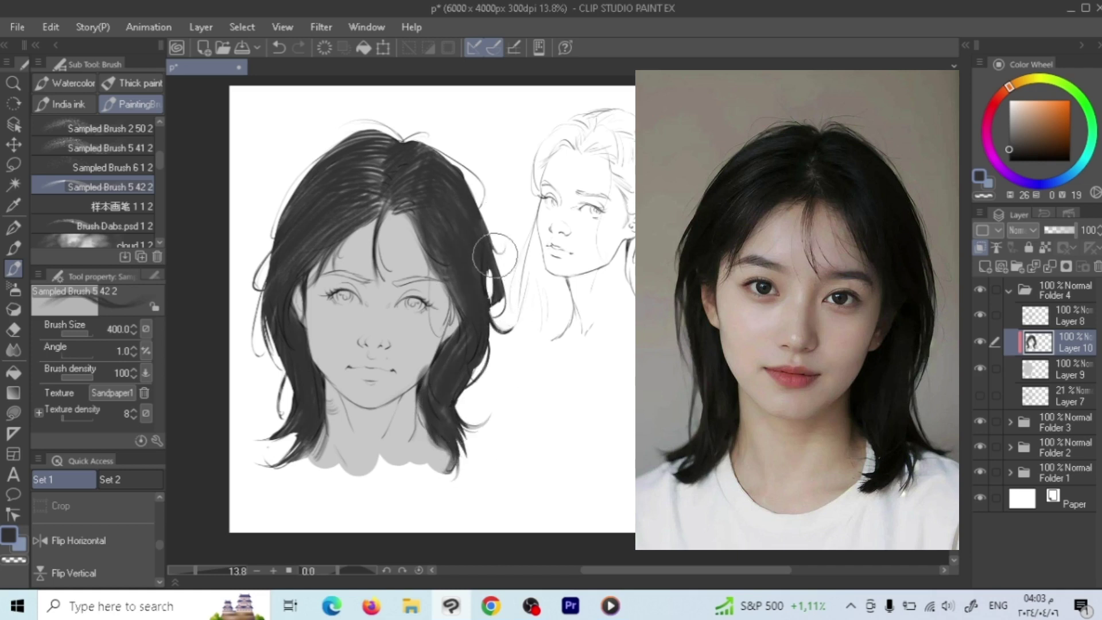
{"action": "key", "text": "bracketleft"}
{"action": "key", "text": "bracketleft"}
{"action": "key", "text": "bracketleft"}
{"action": "key", "text": "bracketleft"}
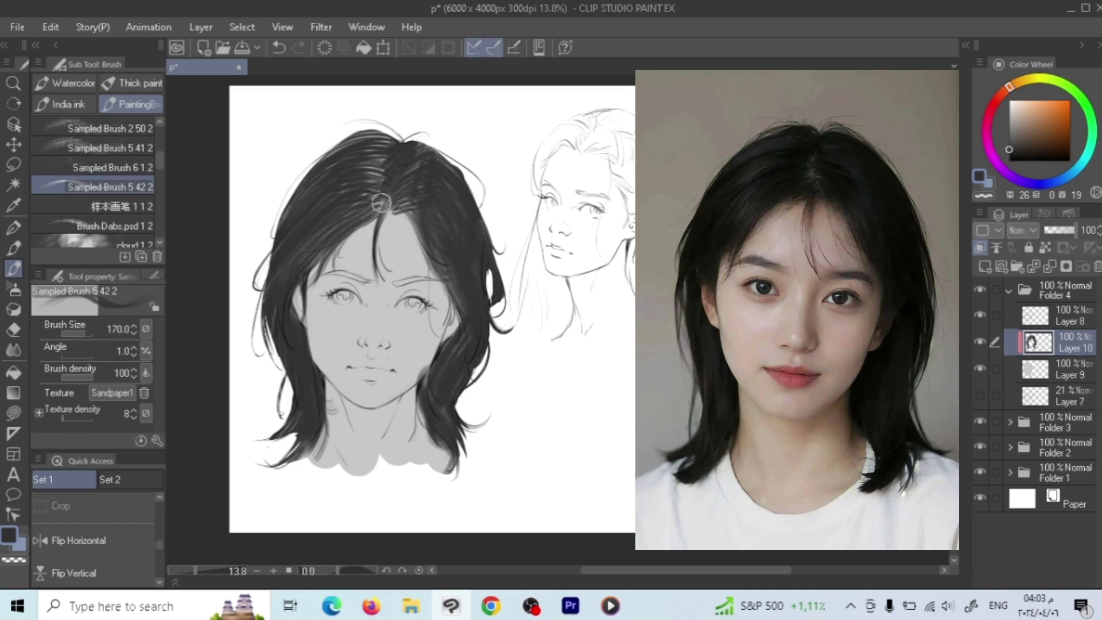
{"action": "mouse_move", "coordinate": [382, 202]}
{"action": "left_mouse_down"}
{"action": "mouse_move", "coordinate": [359, 219]}
{"action": "mouse_move", "coordinate": [376, 187]}
{"action": "mouse_move", "coordinate": [333, 190]}
{"action": "mouse_move", "coordinate": [354, 164]}
{"action": "mouse_move", "coordinate": [408, 192]}
{"action": "mouse_move", "coordinate": [394, 217]}
{"action": "mouse_move", "coordinate": [435, 171]}
{"action": "mouse_move", "coordinate": [398, 220]}
{"action": "left_mouse_up"}
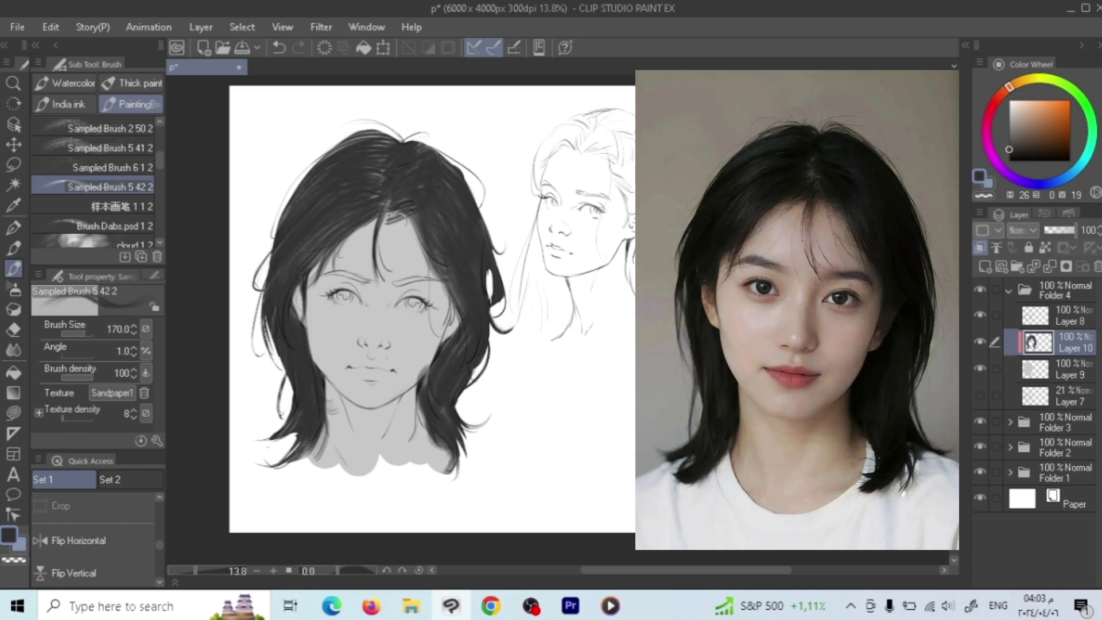
{"action": "key", "text": "ctrl+z"}
{"action": "key", "text": "ctrl+z"}
{"action": "key", "text": "ctrl+z"}
{"action": "key", "text": "ctrl+z"}
{"action": "key", "text": "ctrl+z"}
{"action": "mouse_move", "coordinate": [418, 198]}
{"action": "left_mouse_down"}
{"action": "mouse_move", "coordinate": [393, 205]}
{"action": "mouse_move", "coordinate": [429, 272]}
{"action": "left_mouse_up"}
{"action": "key", "text": "ctrl+z"}
Step: Draw fine dark strands from the parting over the right side of the forehead at brush size 40
{"action": "key", "text": "["}
{"action": "key", "text": "["}
{"action": "key", "text": "["}
{"action": "key", "text": "["}
{"action": "left_click_drag", "start_coordinate": [402, 215], "coordinate": [429, 267]}
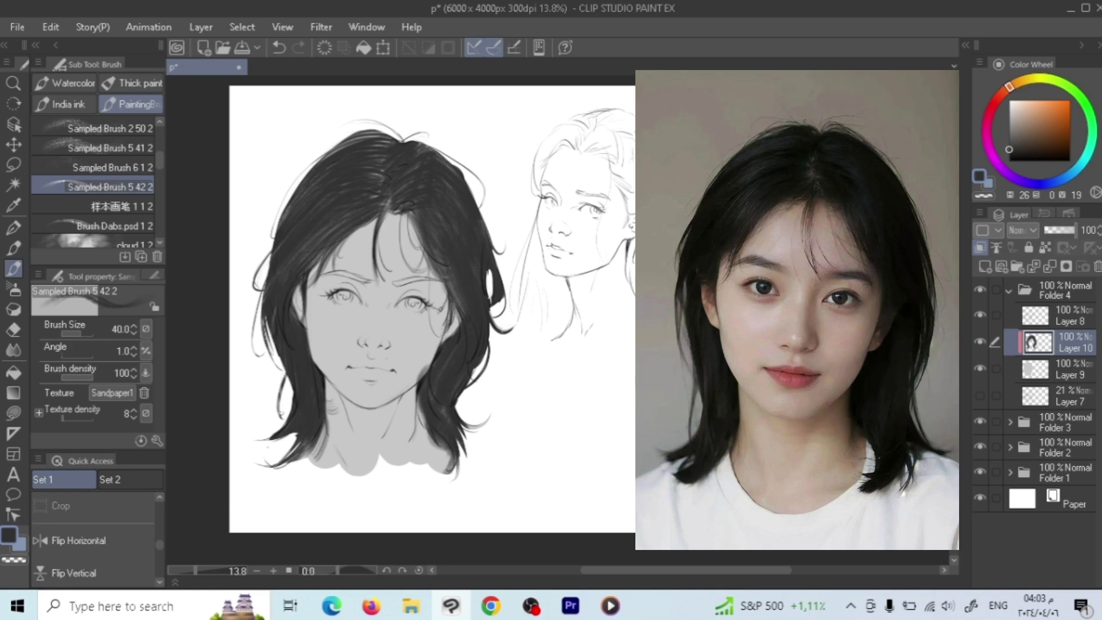
{"action": "key", "text": "ctrl+z"}
Step: Clean up the left hair edge beside the neck with the Rough eraser and add thin dark strands along the right
{"action": "left_click", "coordinate": [13, 329]}
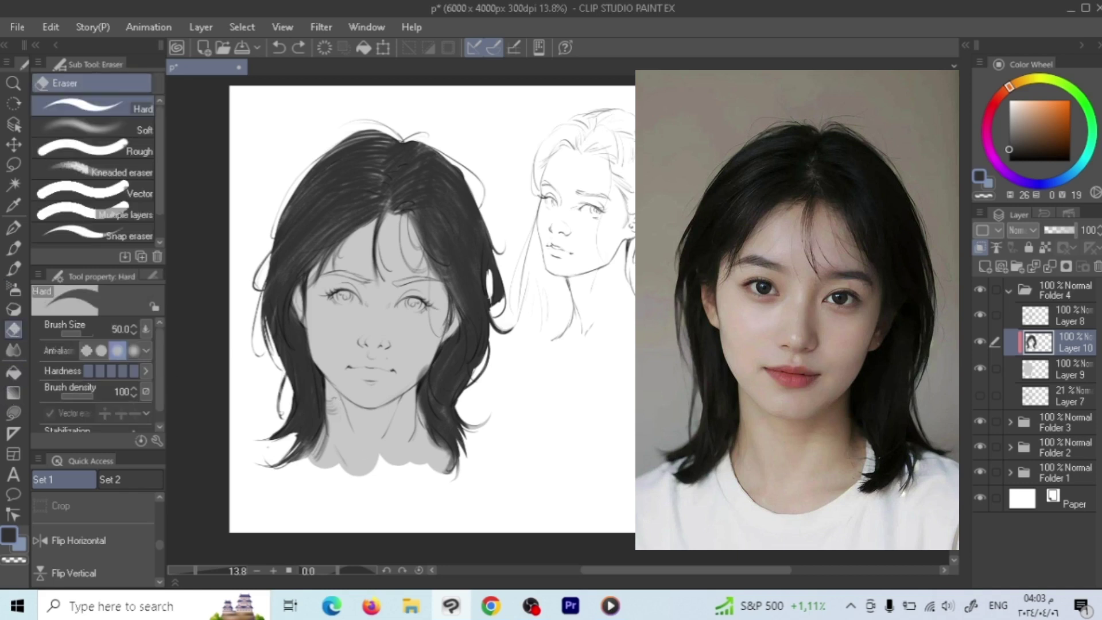
{"action": "left_click", "coordinate": [86, 149]}
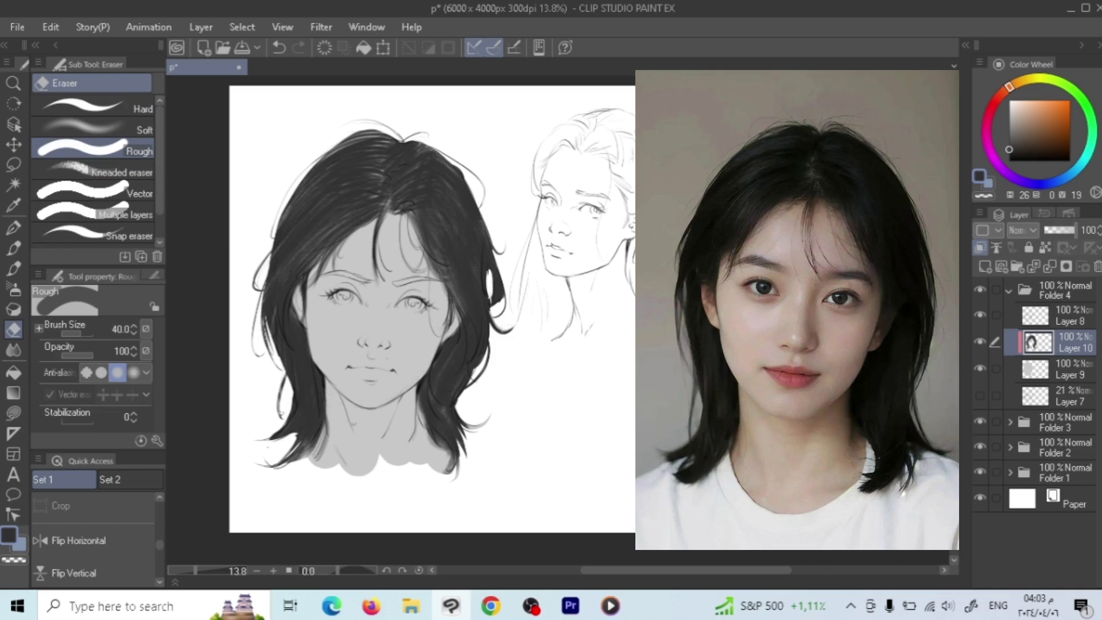
{"action": "left_click_drag", "start_coordinate": [313, 468], "coordinate": [309, 464]}
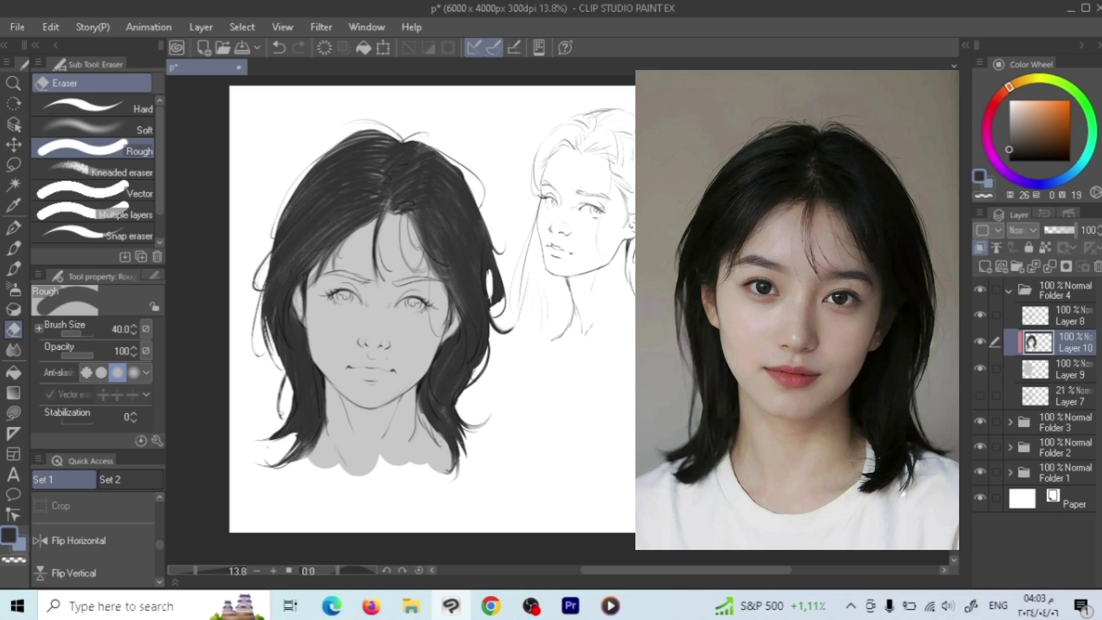
{"action": "key", "text": "p"}
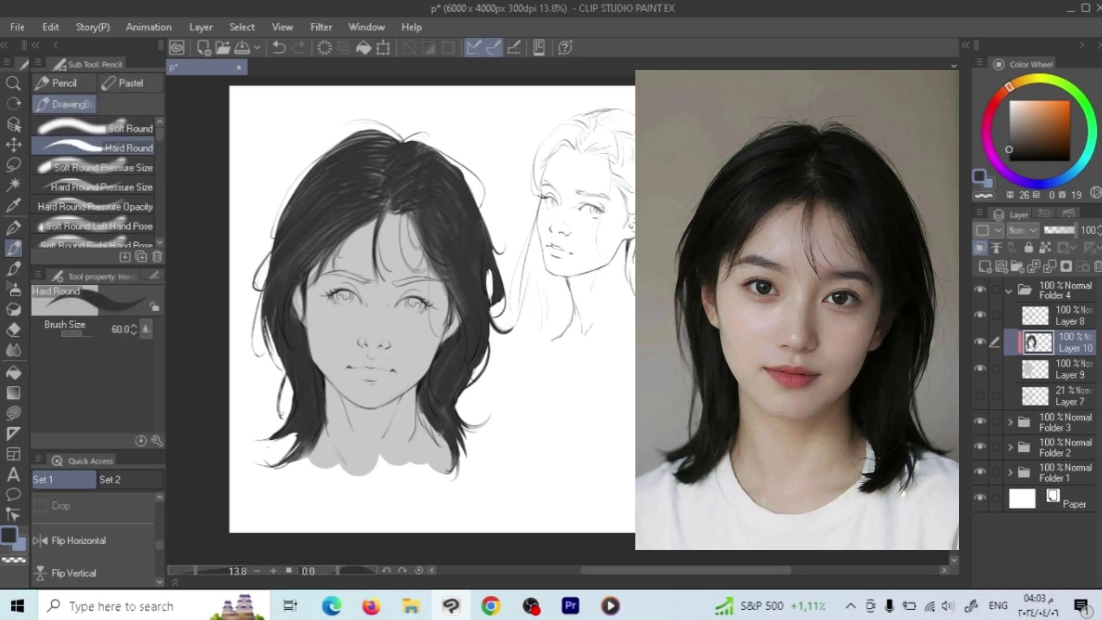
{"action": "mouse_move", "coordinate": [422, 392]}
{"action": "left_mouse_down"}
{"action": "mouse_move", "coordinate": [429, 431]}
{"action": "mouse_move", "coordinate": [446, 451]}
{"action": "left_mouse_up"}
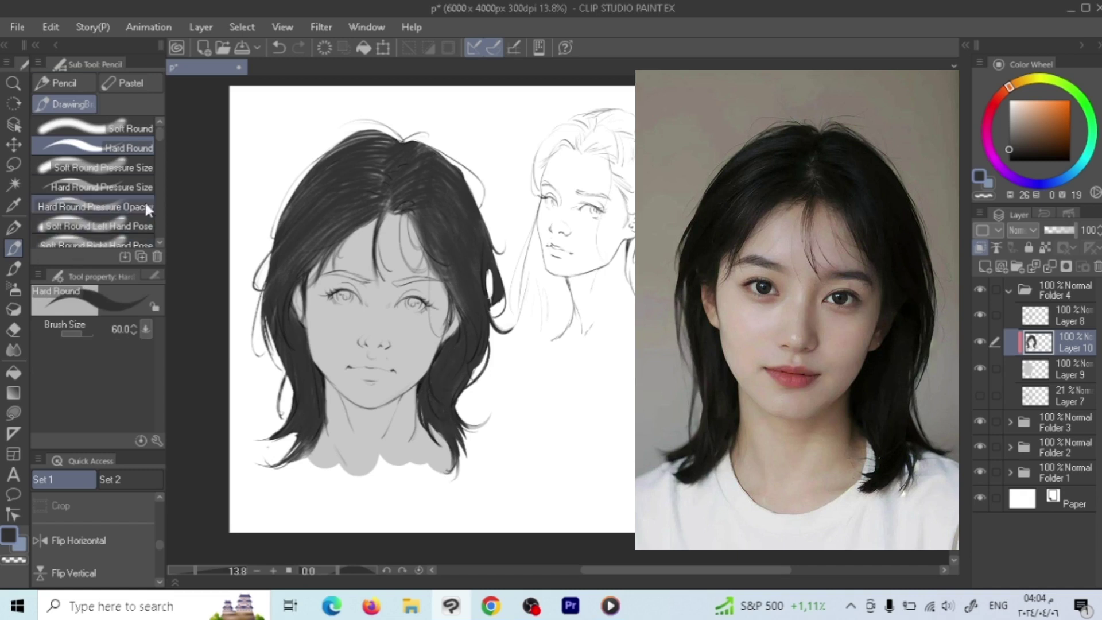
Step: Soften the streaks in the crown and upper left hair with Hard Round 100 9 2 at size 300
{"action": "left_click", "coordinate": [15, 269]}
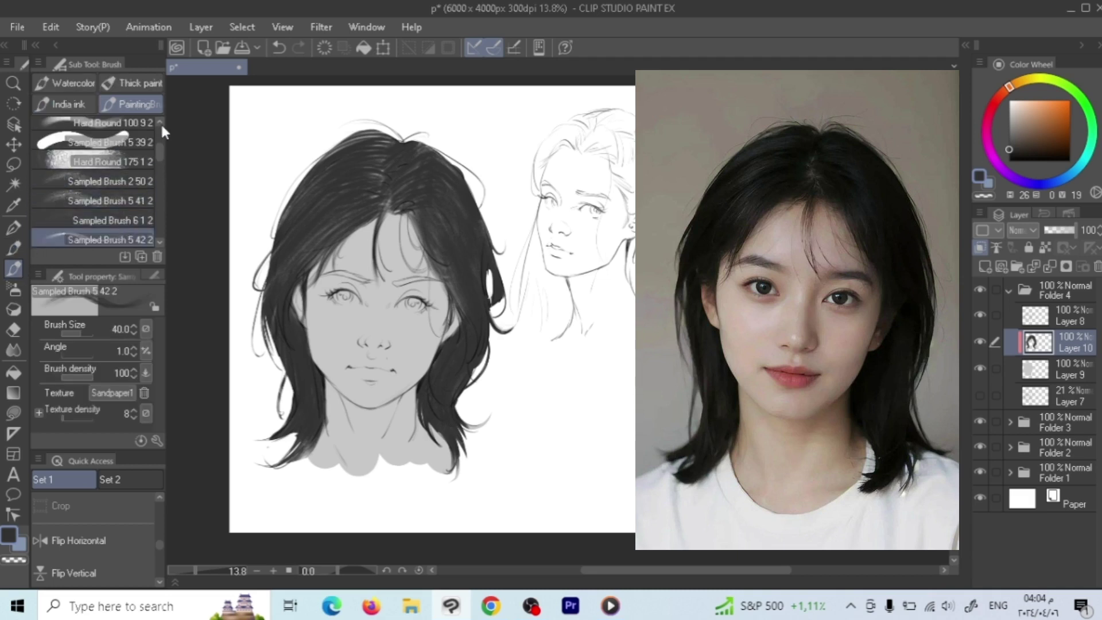
{"action": "scroll", "coordinate": [161, 122], "scroll_direction": "up", "scroll_amount": 2}
{"action": "left_click", "coordinate": [122, 163]}
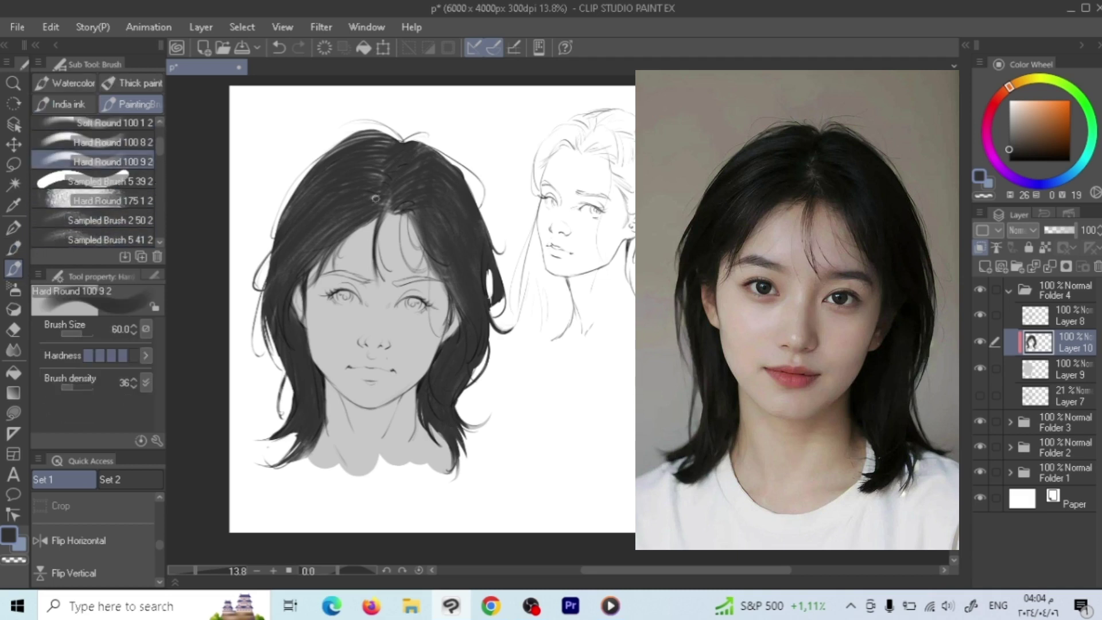
{"action": "key", "text": "bracketright"}
{"action": "key", "text": "bracketright"}
{"action": "key", "text": "bracketright"}
{"action": "key", "text": "bracketright"}
{"action": "key", "text": "bracketright"}
{"action": "key", "text": "bracketright"}
{"action": "key", "text": "bracketright"}
{"action": "key", "text": "bracketright"}
{"action": "left_click_drag", "start_coordinate": [382, 174], "coordinate": [314, 207]}
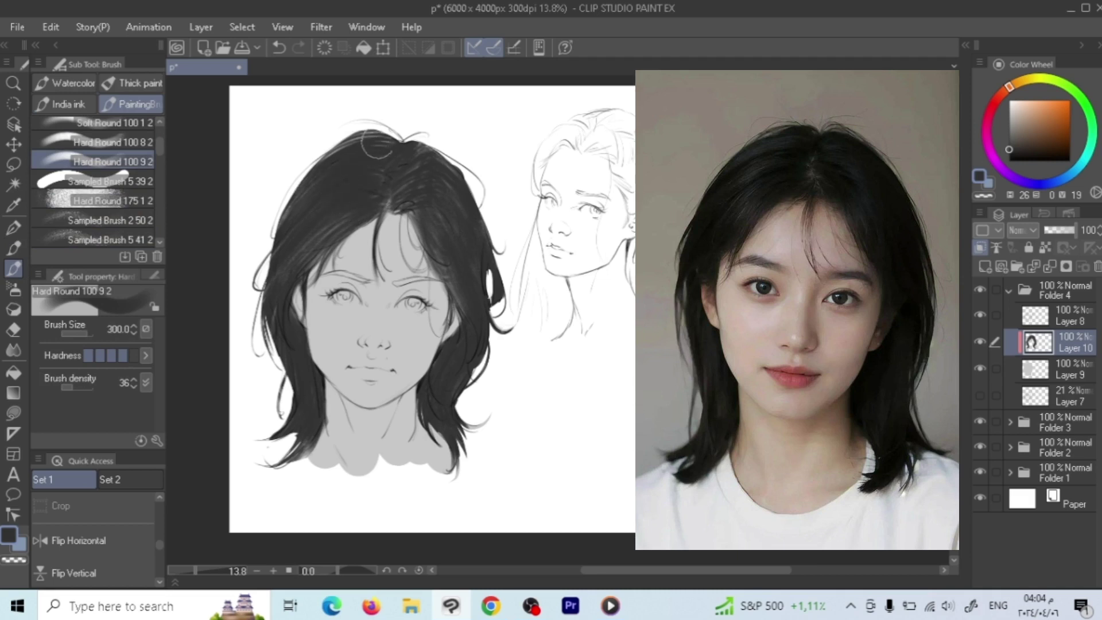
Step: Smooth the crown hair, then soften the hairline over the left side of the forehead with the Soft eraser at size 30
{"action": "left_click_drag", "start_coordinate": [376, 148], "coordinate": [292, 206]}
{"action": "mouse_move", "coordinate": [342, 143]}
{"action": "left_mouse_down"}
{"action": "mouse_move", "coordinate": [342, 186]}
{"action": "mouse_move", "coordinate": [295, 252]}
{"action": "mouse_move", "coordinate": [354, 208]}
{"action": "mouse_move", "coordinate": [418, 193]}
{"action": "mouse_move", "coordinate": [407, 201]}
{"action": "mouse_move", "coordinate": [449, 240]}
{"action": "mouse_move", "coordinate": [420, 215]}
{"action": "mouse_move", "coordinate": [460, 293]}
{"action": "mouse_move", "coordinate": [434, 187]}
{"action": "mouse_move", "coordinate": [476, 232]}
{"action": "mouse_move", "coordinate": [462, 179]}
{"action": "mouse_move", "coordinate": [419, 161]}
{"action": "mouse_move", "coordinate": [407, 187]}
{"action": "mouse_move", "coordinate": [422, 151]}
{"action": "mouse_move", "coordinate": [397, 175]}
{"action": "mouse_move", "coordinate": [386, 169]}
{"action": "mouse_move", "coordinate": [396, 128]}
{"action": "mouse_move", "coordinate": [370, 158]}
{"action": "mouse_move", "coordinate": [406, 135]}
{"action": "mouse_move", "coordinate": [379, 179]}
{"action": "mouse_move", "coordinate": [411, 170]}
{"action": "left_mouse_up"}
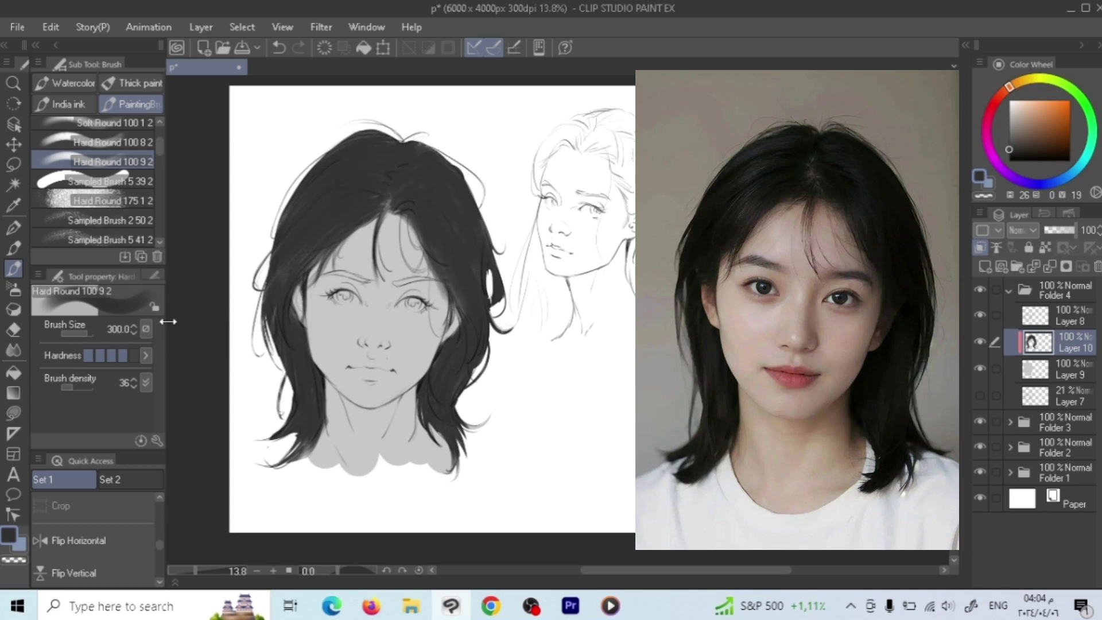
{"action": "left_click", "coordinate": [11, 330]}
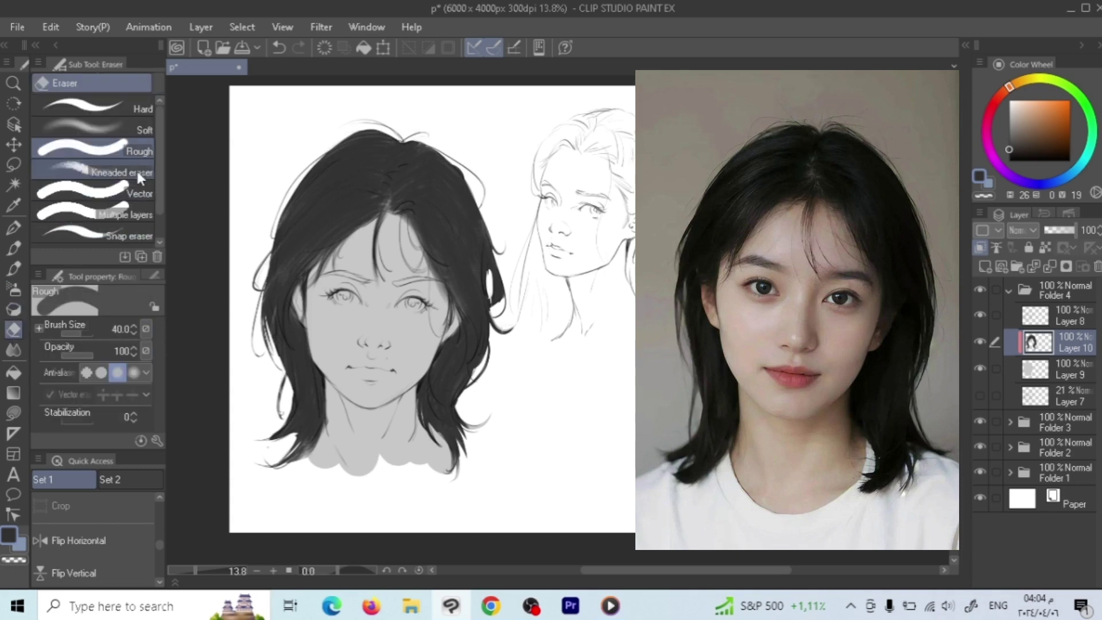
{"action": "left_click", "coordinate": [132, 128]}
{"action": "key", "text": "bracketleft"}
{"action": "key", "text": "bracketleft"}
{"action": "key", "text": "bracketleft"}
{"action": "key", "text": "bracketleft"}
{"action": "key", "text": "bracketleft"}
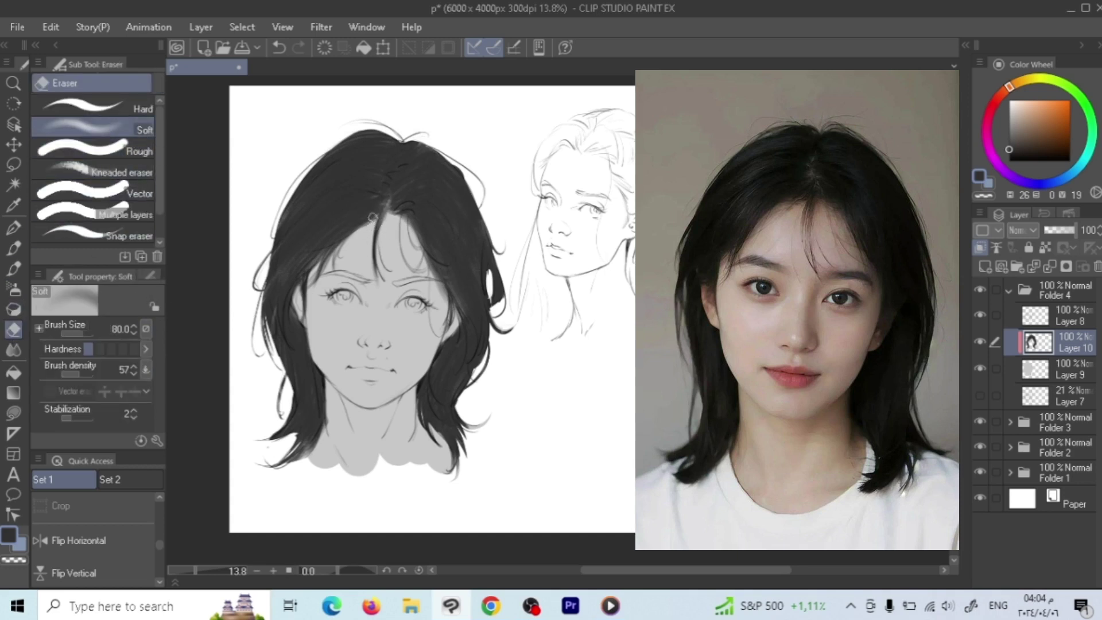
{"action": "left_click_drag", "start_coordinate": [376, 214], "coordinate": [313, 252]}
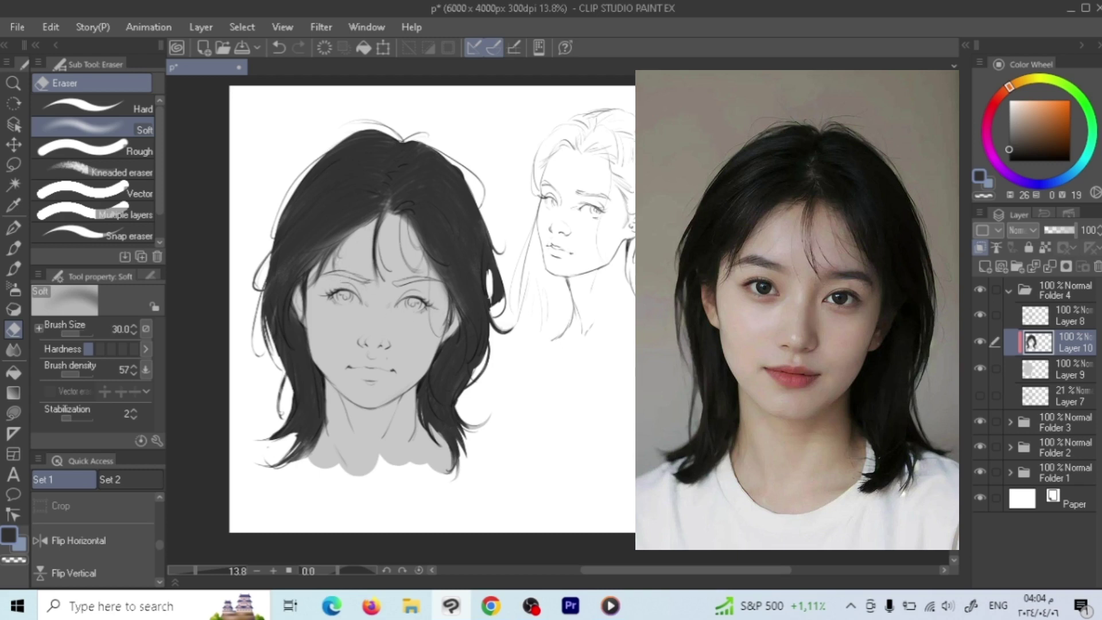
Step: Fill in both eyebrows in dark grey with the Soft Round 100 1 2 brush at size 60
{"action": "left_click", "coordinate": [10, 268]}
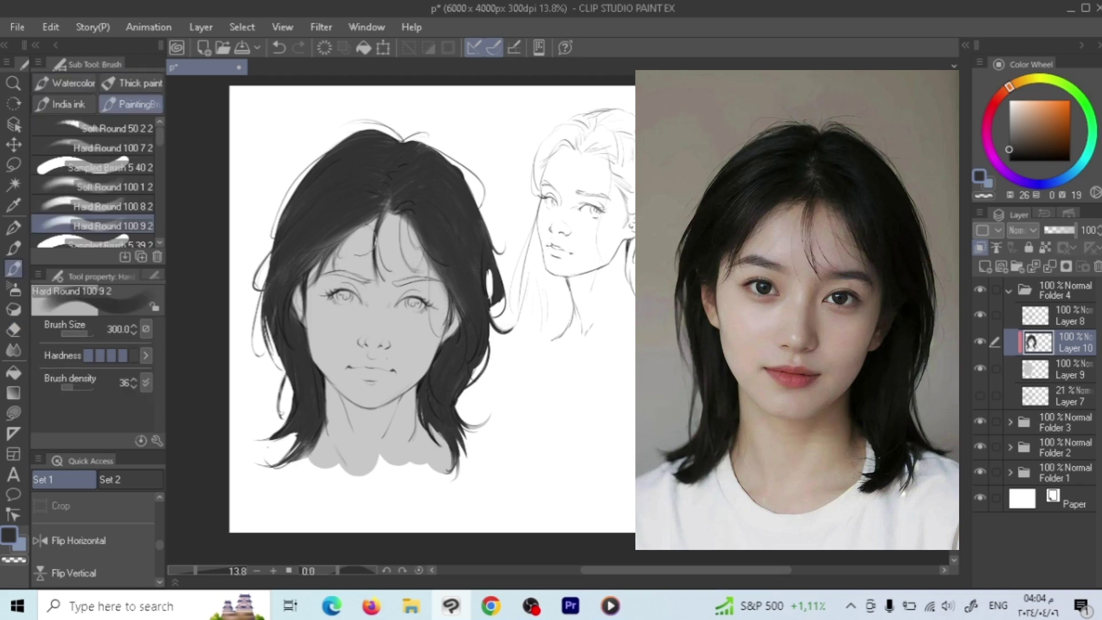
{"action": "left_click", "coordinate": [125, 188]}
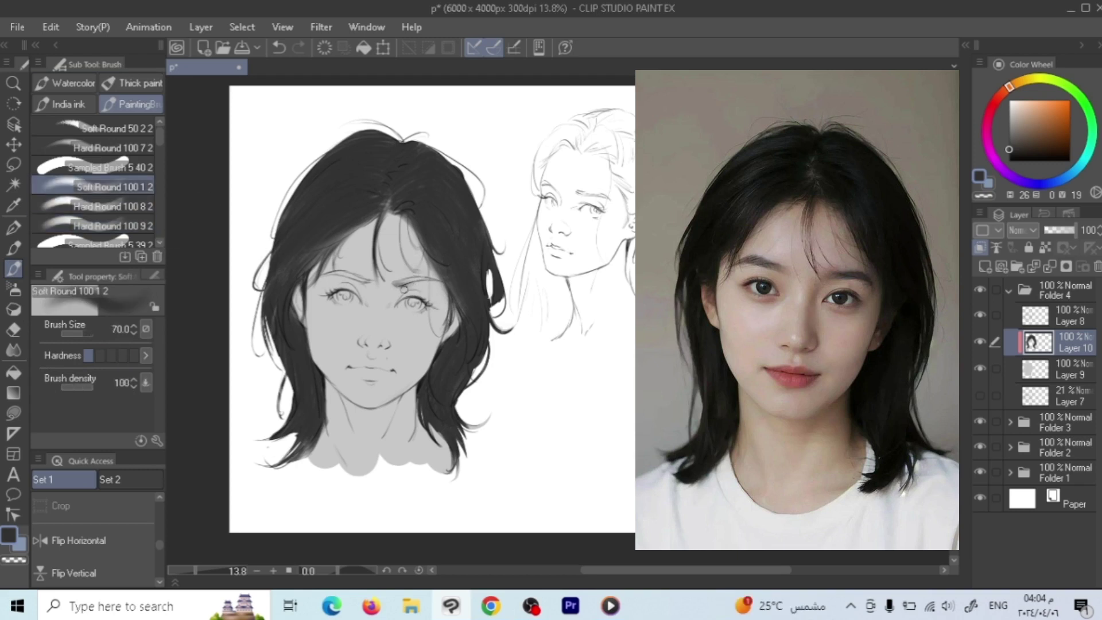
{"action": "left_click_drag", "start_coordinate": [390, 283], "coordinate": [433, 277]}
{"action": "mouse_move", "coordinate": [324, 280]}
{"action": "left_mouse_down"}
{"action": "mouse_move", "coordinate": [369, 274]}
{"action": "mouse_move", "coordinate": [353, 277]}
{"action": "left_mouse_up"}
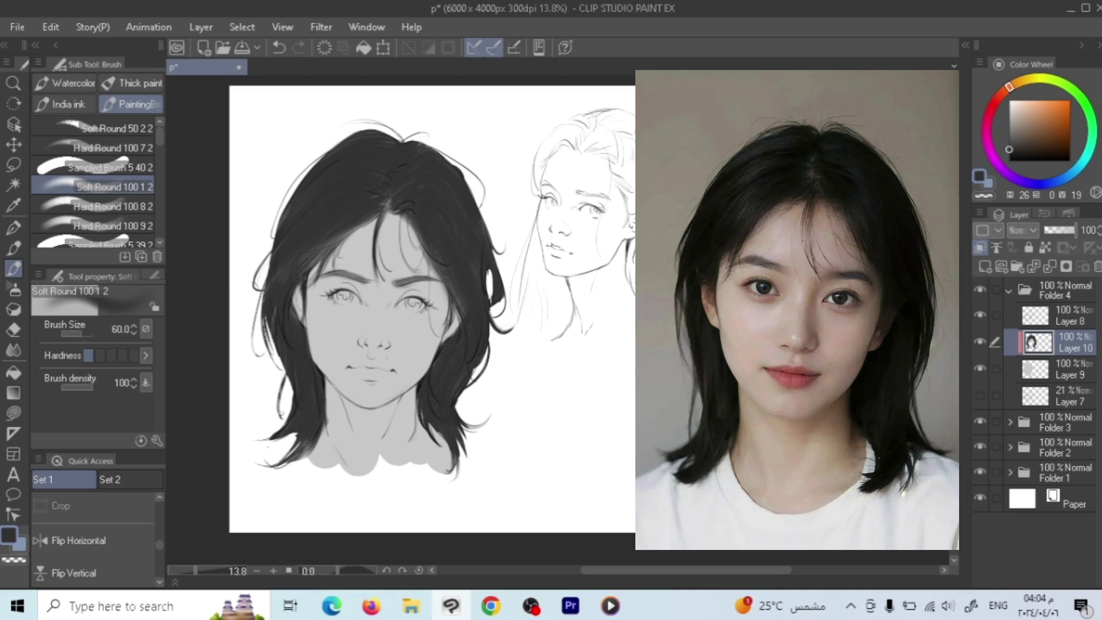
Step: Add a clipped layer above Layer 9 and shade softly around the eyes in mid grey with brightness 63
{"action": "left_click", "coordinate": [1043, 370]}
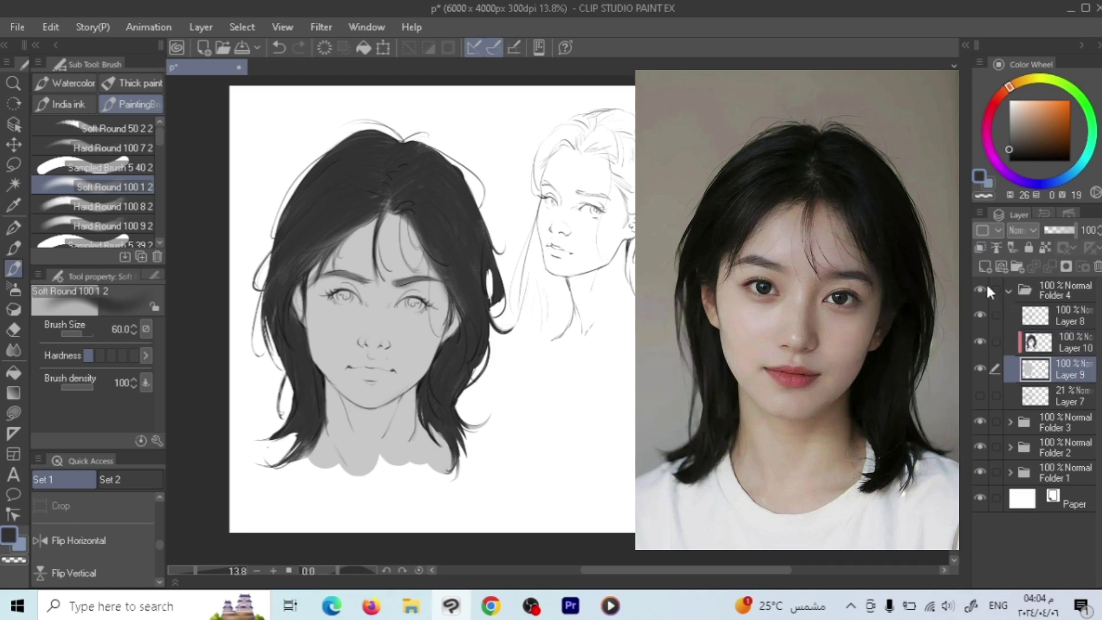
{"action": "left_click", "coordinate": [997, 267]}
{"action": "left_click", "coordinate": [425, 344], "text": "alt"}
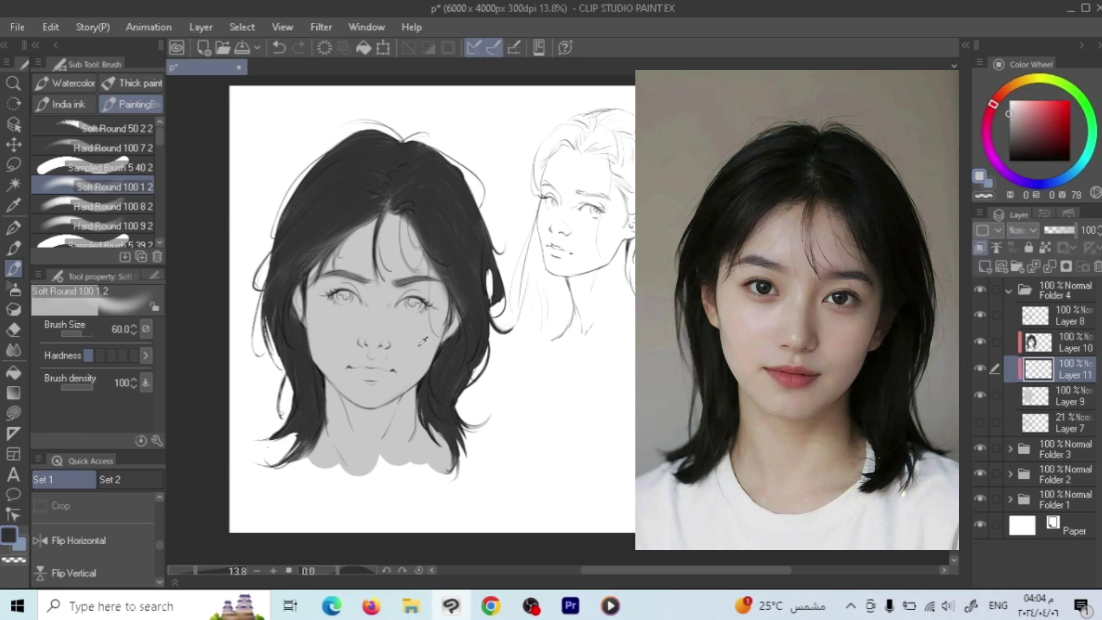
{"action": "left_click", "coordinate": [1010, 122]}
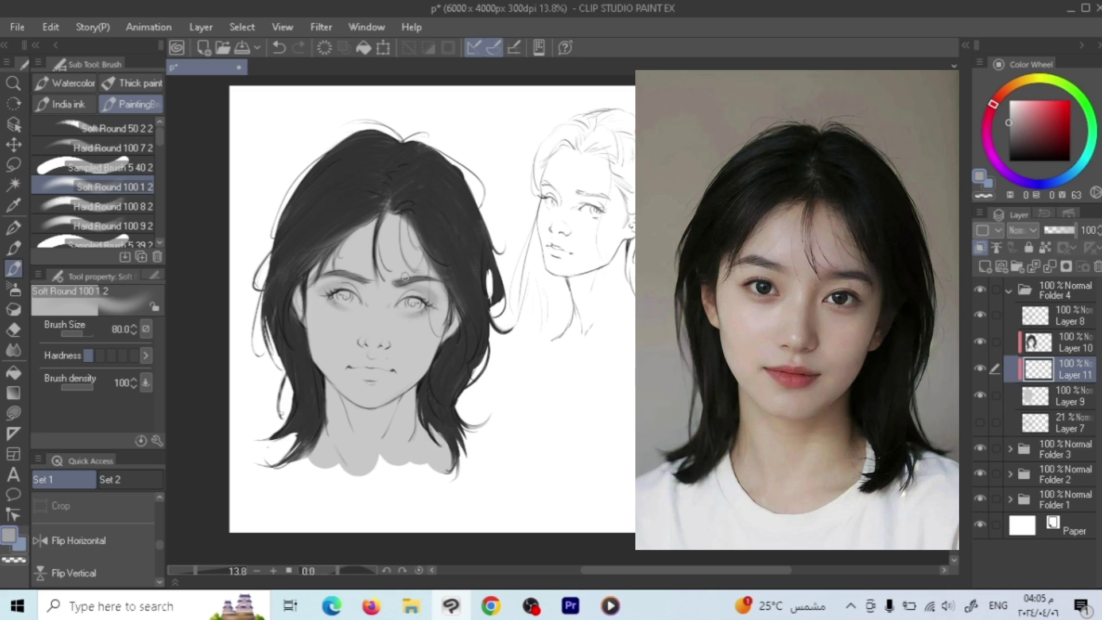
Step: Shade the forehead below the hairline, the sides of the face and the upper neck at brush size 250
{"action": "key", "text": "]"}
{"action": "key", "text": "]"}
{"action": "key", "text": "]"}
{"action": "key", "text": "]"}
{"action": "left_click_drag", "start_coordinate": [392, 227], "coordinate": [406, 224]}
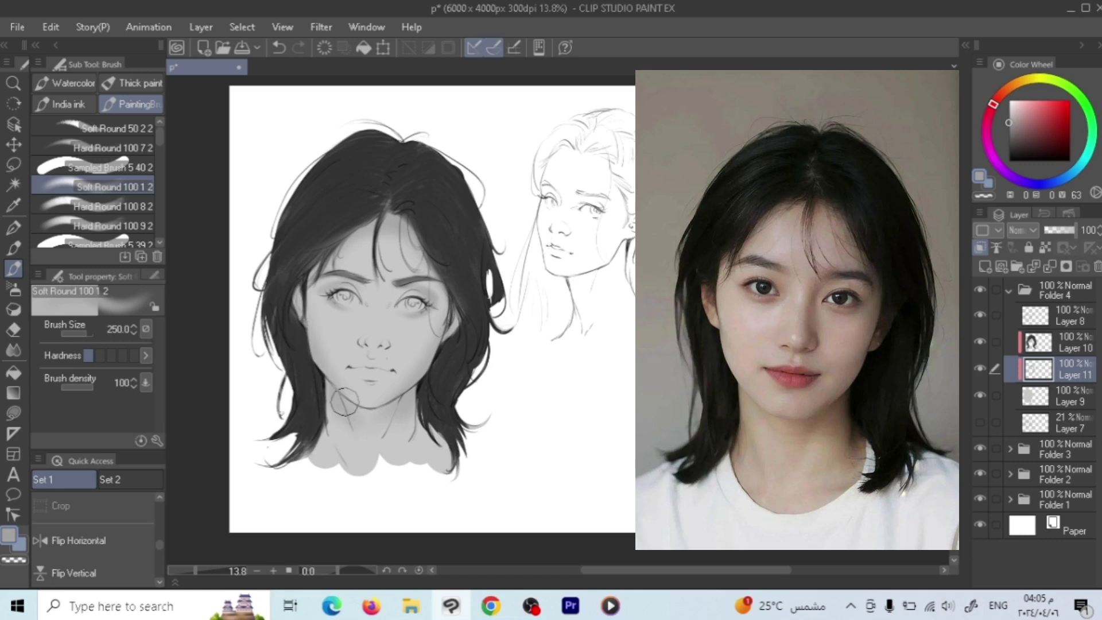
{"action": "mouse_move", "coordinate": [320, 373]}
{"action": "left_mouse_down"}
{"action": "mouse_move", "coordinate": [334, 399]}
{"action": "mouse_move", "coordinate": [395, 416]}
{"action": "mouse_move", "coordinate": [365, 418]}
{"action": "left_mouse_up"}
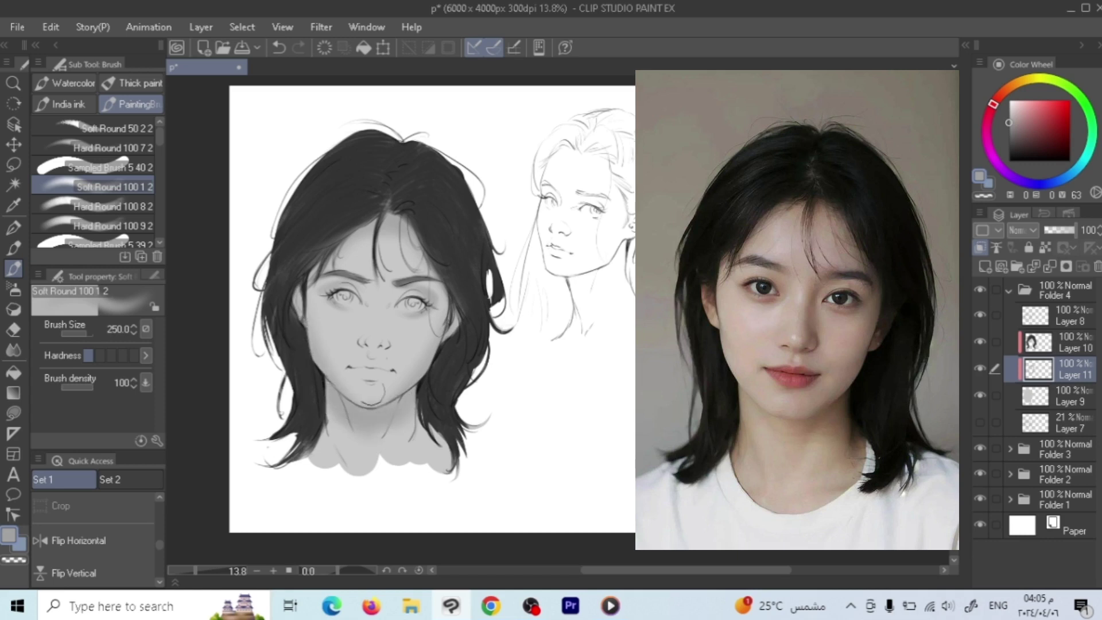
Step: Shade the sides and base of the nose in soft mid grey at brush sizes up to 250
{"action": "key", "text": "["}
{"action": "key", "text": "["}
{"action": "key", "text": "["}
{"action": "key", "text": "["}
{"action": "key", "text": "["}
{"action": "key", "text": "bracketright"}
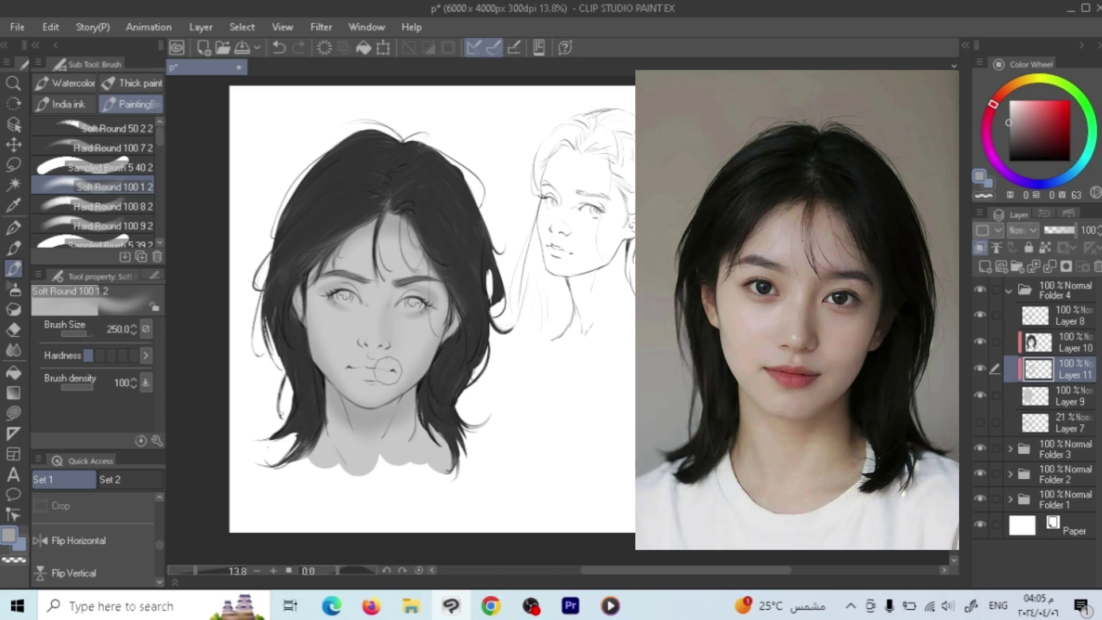
{"action": "key", "text": "bracketleft"}
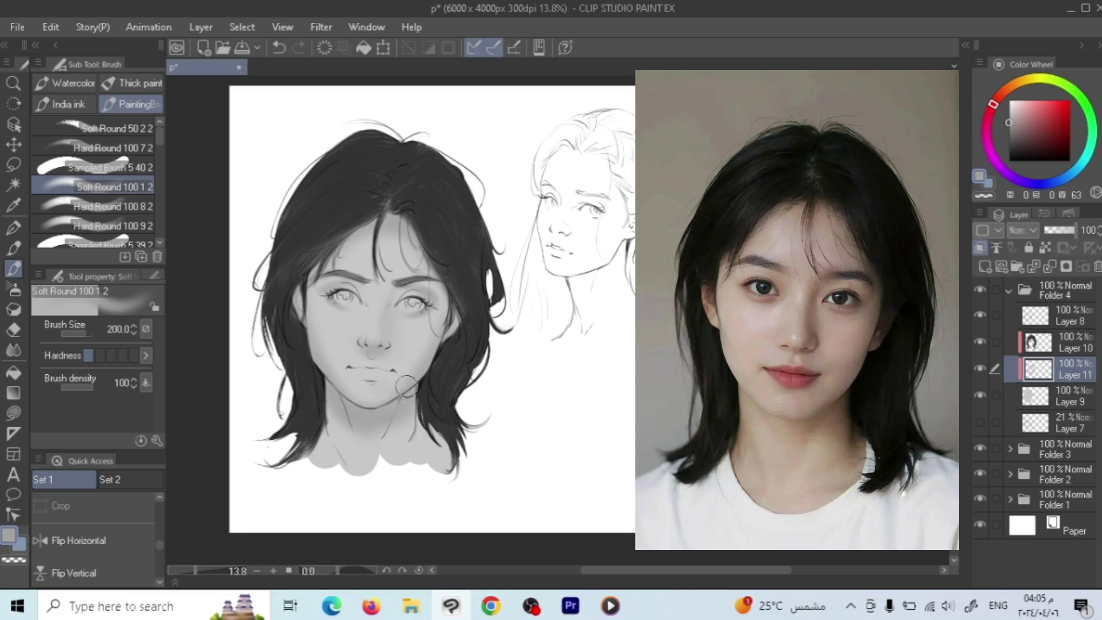
Step: Deepen the shading under the nose and at the mouth corners with a darker grey of brightness 50 at brush size 60
{"action": "key", "text": "bracketright"}
{"action": "key", "text": "bracketright"}
{"action": "key", "text": "bracketright"}
{"action": "key", "text": "bracketleft"}
{"action": "key", "text": "bracketleft"}
{"action": "key", "text": "bracketleft"}
{"action": "key", "text": "bracketleft"}
{"action": "key", "text": "bracketleft"}
{"action": "key", "text": "bracketleft"}
{"action": "key", "text": "bracketleft"}
{"action": "key", "text": "bracketleft"}
{"action": "key", "text": "bracketleft"}
{"action": "left_click", "coordinate": [1009, 131]}
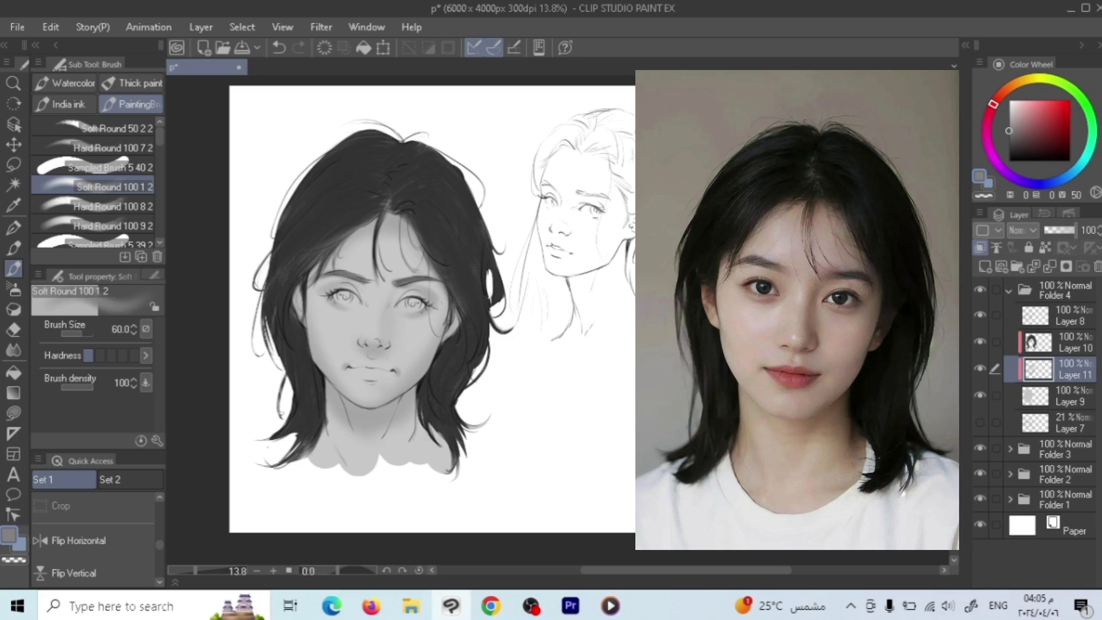
{"action": "left_click_drag", "start_coordinate": [347, 362], "coordinate": [354, 365]}
Step: Shade the lips, the area below the lower lip and the eyes at brush sizes between 50 and 120
{"action": "key", "text": "bracketright"}
{"action": "key", "text": "bracketright"}
{"action": "key", "text": "bracketright"}
{"action": "key", "text": "bracketright"}
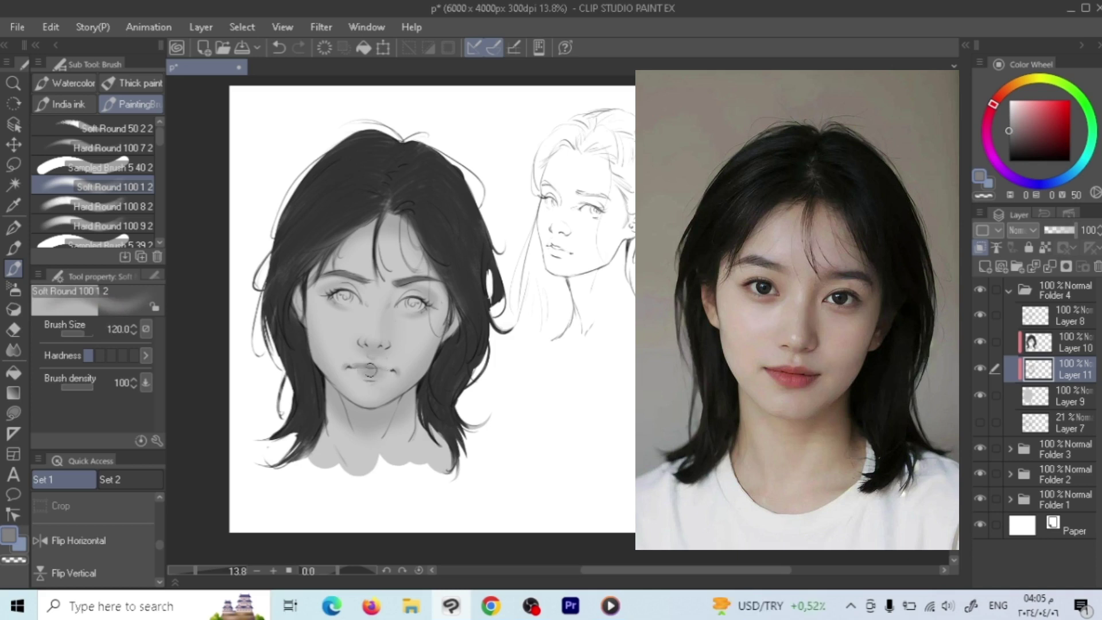
{"action": "key", "text": "bracketleft"}
{"action": "key", "text": "bracketleft"}
{"action": "key", "text": "bracketleft"}
{"action": "key", "text": "bracketleft"}
{"action": "key", "text": "bracketleft"}
{"action": "key", "text": "bracketright"}
{"action": "key", "text": "bracketright"}
{"action": "key", "text": "bracketright"}
{"action": "key", "text": "bracketright"}
{"action": "key", "text": "bracketleft"}
{"action": "key", "text": "bracketleft"}
{"action": "key", "text": "bracketleft"}
{"action": "key", "text": "bracketleft"}
{"action": "key", "text": "bracketright"}
{"action": "key", "text": "bracketright"}
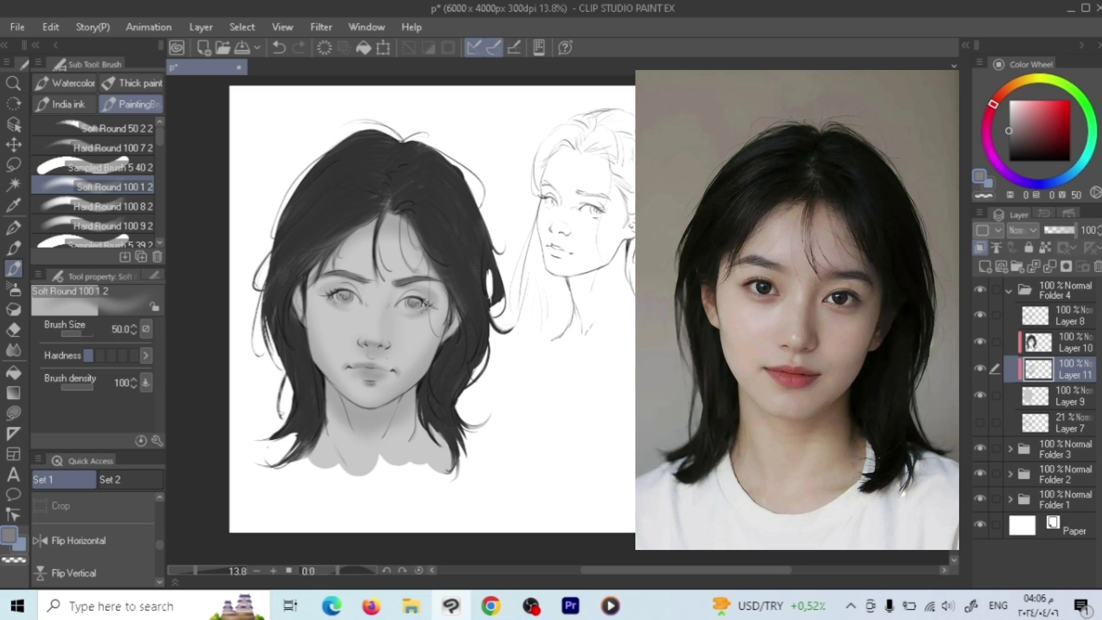
Step: Darken the eyes with small strokes at brush size 40 and undo the last marks on the left eye
{"action": "key", "text": "bracketleft"}
{"action": "key", "text": "bracketleft"}
{"action": "key", "text": "bracketleft"}
{"action": "key", "text": "bracketleft"}
{"action": "left_click_drag", "start_coordinate": [415, 301], "coordinate": [420, 299]}
{"action": "left_click_drag", "start_coordinate": [338, 297], "coordinate": [359, 305]}
{"action": "key", "text": "ctrl+z"}
{"action": "left_click", "coordinate": [330, 292]}
{"action": "key", "text": "ctrl+z"}
Step: Lighten the area under the left eye and beside the nose with light grey of brightness 86 at brush size 100
{"action": "left_click", "coordinate": [1009, 112]}
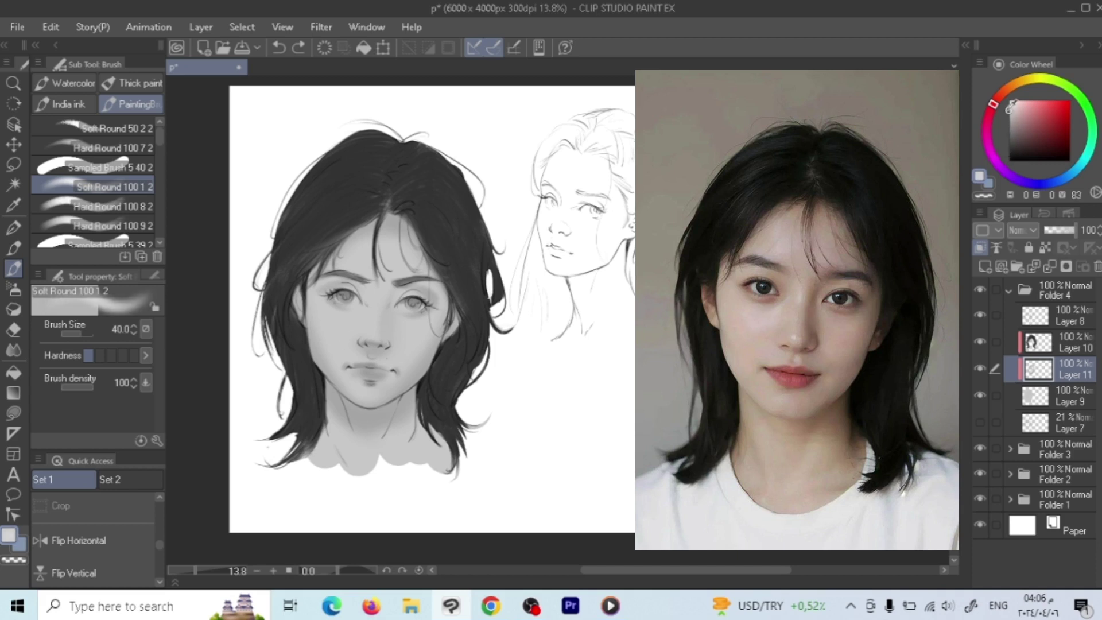
{"action": "left_click_drag", "start_coordinate": [1011, 106], "coordinate": [1009, 105]}
{"action": "key", "text": "]"}
{"action": "key", "text": "]"}
{"action": "left_click_drag", "start_coordinate": [362, 312], "coordinate": [352, 322]}
{"action": "key", "text": "]"}
{"action": "key", "text": "]"}
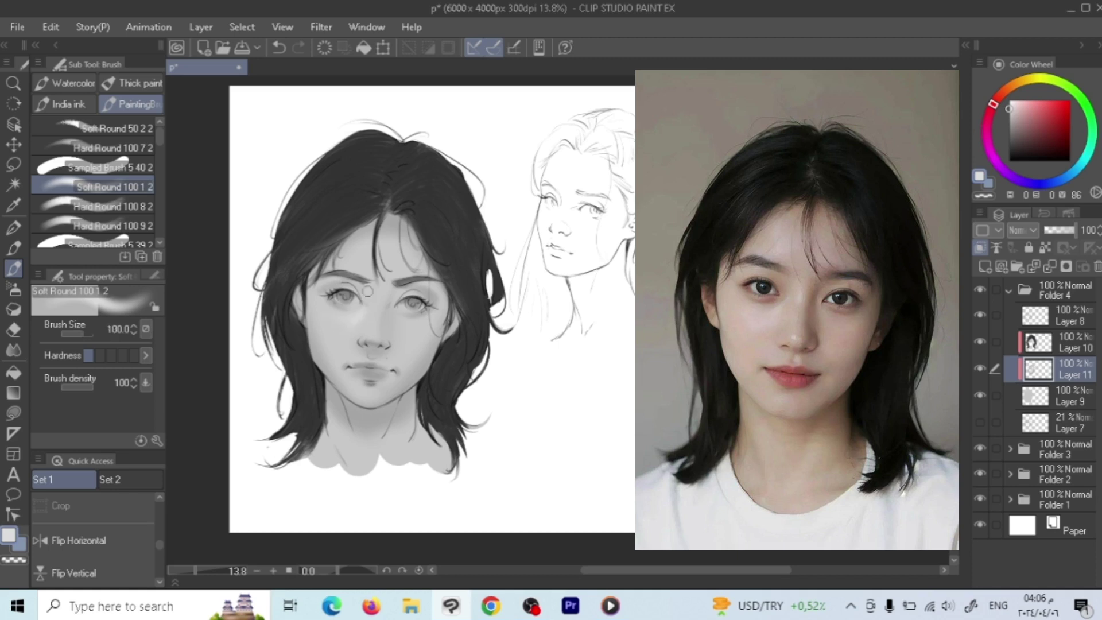
Step: Paint light grey highlights on the nose, the cheeks and around the lips, varying the brush size down to 50
{"action": "key", "text": "bracketright"}
{"action": "key", "text": "bracketright"}
{"action": "key", "text": "bracketleft"}
{"action": "key", "text": "bracketleft"}
{"action": "key", "text": "bracketleft"}
{"action": "key", "text": "bracketright"}
{"action": "key", "text": "bracketright"}
{"action": "key", "text": "bracketleft"}
{"action": "key", "text": "bracketleft"}
{"action": "key", "text": "bracketleft"}
{"action": "key", "text": "bracketleft"}
{"action": "key", "text": "bracketleft"}
{"action": "key", "text": "bracketleft"}
{"action": "key", "text": "bracketleft"}
{"action": "key", "text": "bracketright"}
{"action": "key", "text": "bracketright"}
{"action": "key", "text": "bracketright"}
{"action": "key", "text": "bracketright"}
{"action": "key", "text": "bracketright"}
{"action": "key", "text": "bracketright"}
{"action": "key", "text": "bracketright"}
{"action": "key", "text": "bracketleft"}
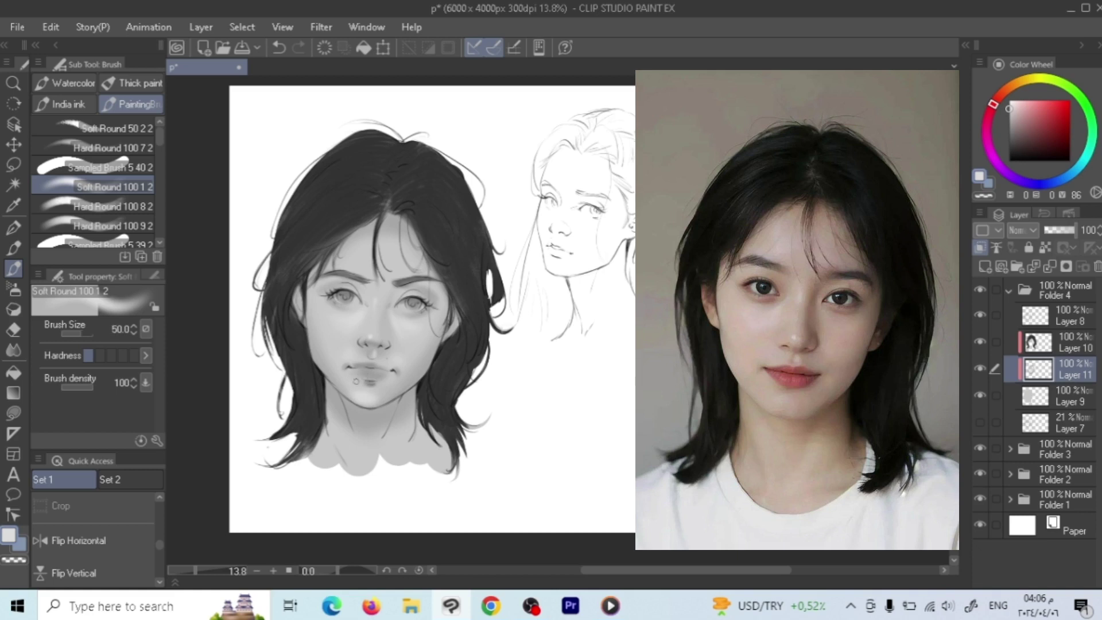
Step: Darken the upper lash lines and pupils of both eyes with the sampled dark hair colour at brush size 25
{"action": "key", "text": "bracketleft"}
{"action": "key", "text": "bracketleft"}
{"action": "key", "text": "bracketleft"}
{"action": "key", "text": "bracketleft"}
{"action": "key", "text": "bracketleft"}
{"action": "key", "text": "bracketleft"}
{"action": "key", "text": "bracketleft"}
{"action": "left_click", "coordinate": [452, 221], "text": "alt"}
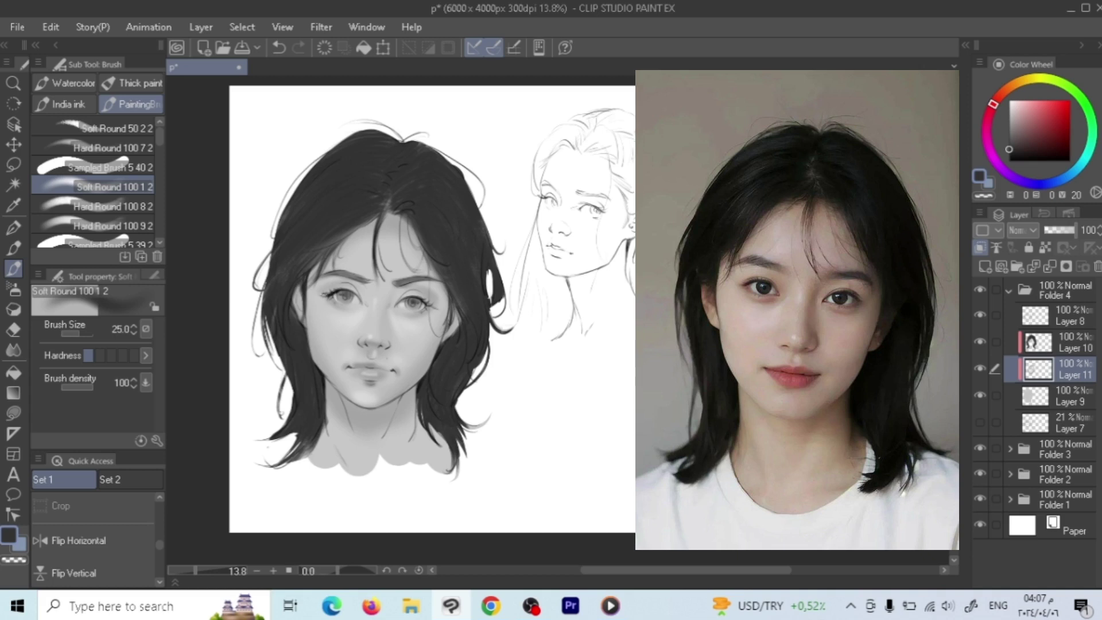
{"action": "left_click_drag", "start_coordinate": [332, 294], "coordinate": [339, 291]}
{"action": "left_click_drag", "start_coordinate": [431, 304], "coordinate": [422, 303]}
Step: Clean up the eyebrow edges on Layer 10 with the sampled forehead grey at brush size 15
{"action": "left_click", "coordinate": [371, 261], "text": "alt"}
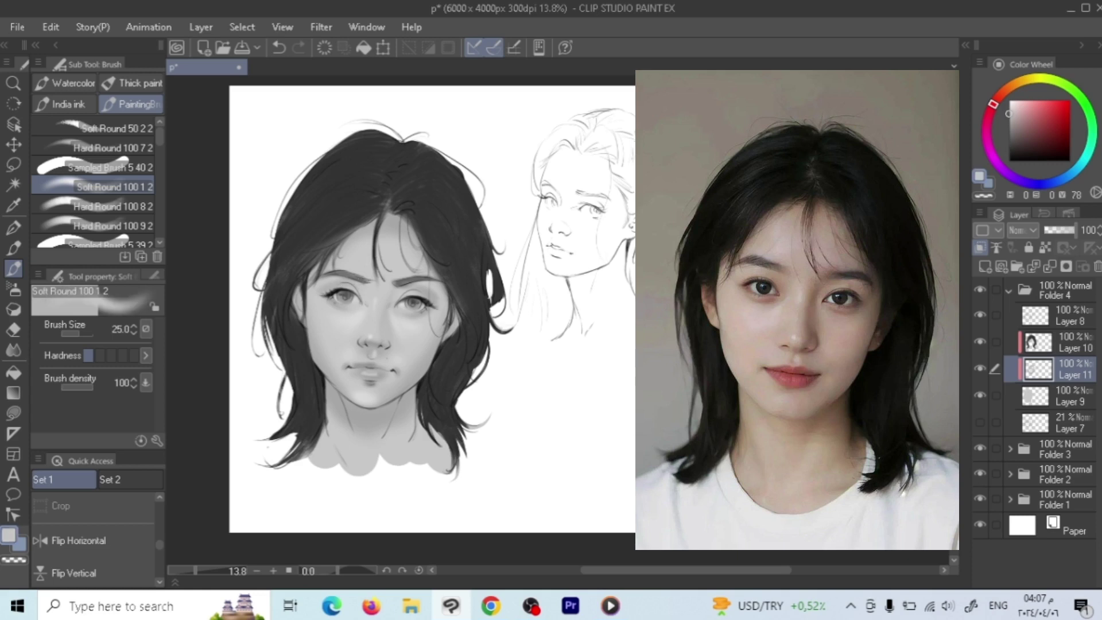
{"action": "left_click", "coordinate": [1046, 342]}
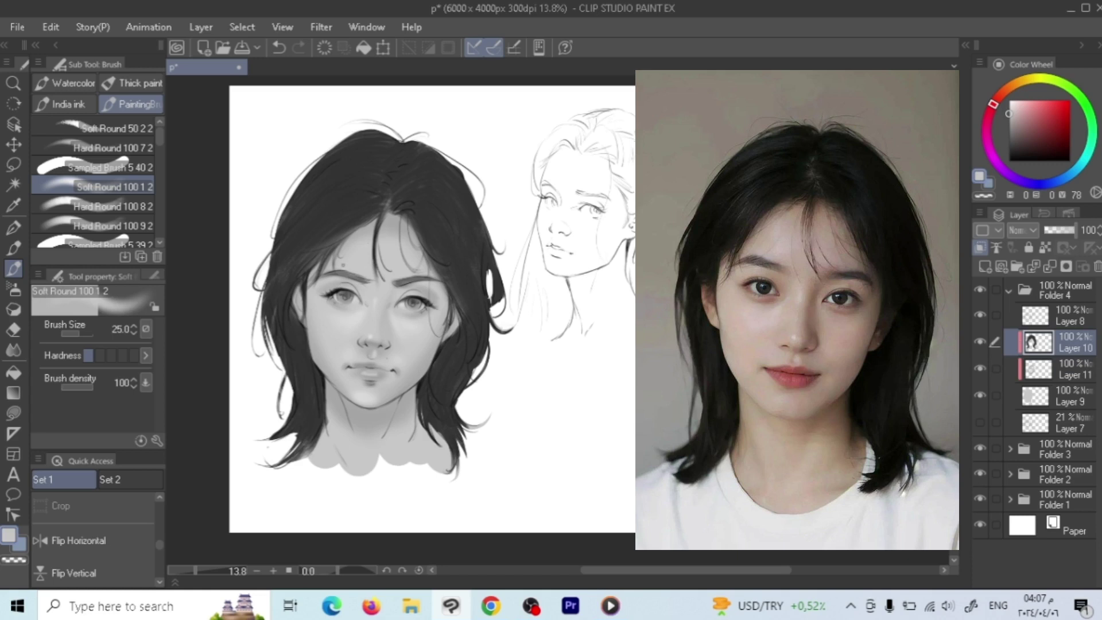
{"action": "key", "text": "bracketleft"}
{"action": "key", "text": "bracketleft"}
{"action": "key", "text": "bracketleft"}
{"action": "left_click_drag", "start_coordinate": [405, 283], "coordinate": [400, 283]}
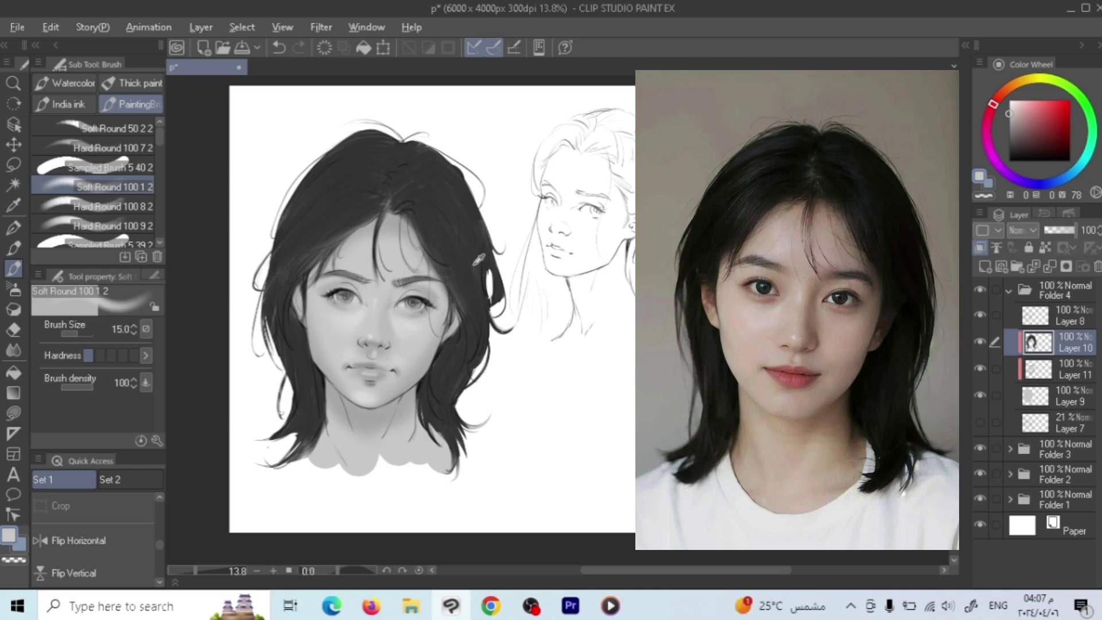
Step: Darken the nostrils on Layer 11 with the sampled hair colour at brush size 50 and soften them with sampled skin grey
{"action": "left_click", "coordinate": [466, 254], "text": "alt"}
{"action": "left_click", "coordinate": [1074, 370]}
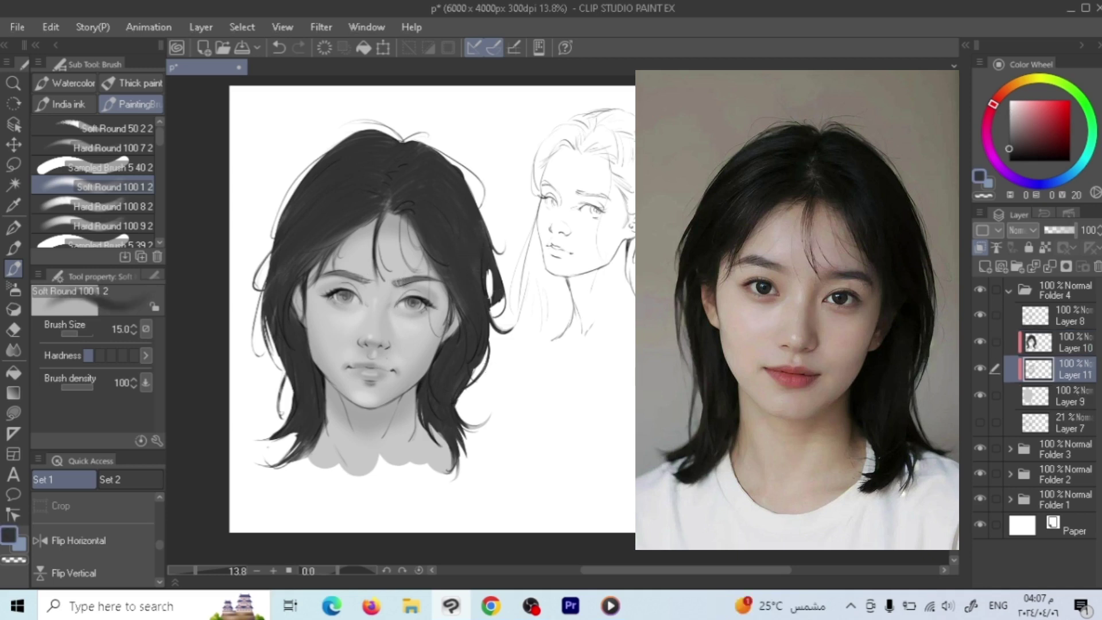
{"action": "key", "text": "bracketright"}
{"action": "key", "text": "bracketright"}
{"action": "key", "text": "bracketright"}
{"action": "key", "text": "bracketright"}
{"action": "key", "text": "bracketright"}
{"action": "key", "text": "bracketright"}
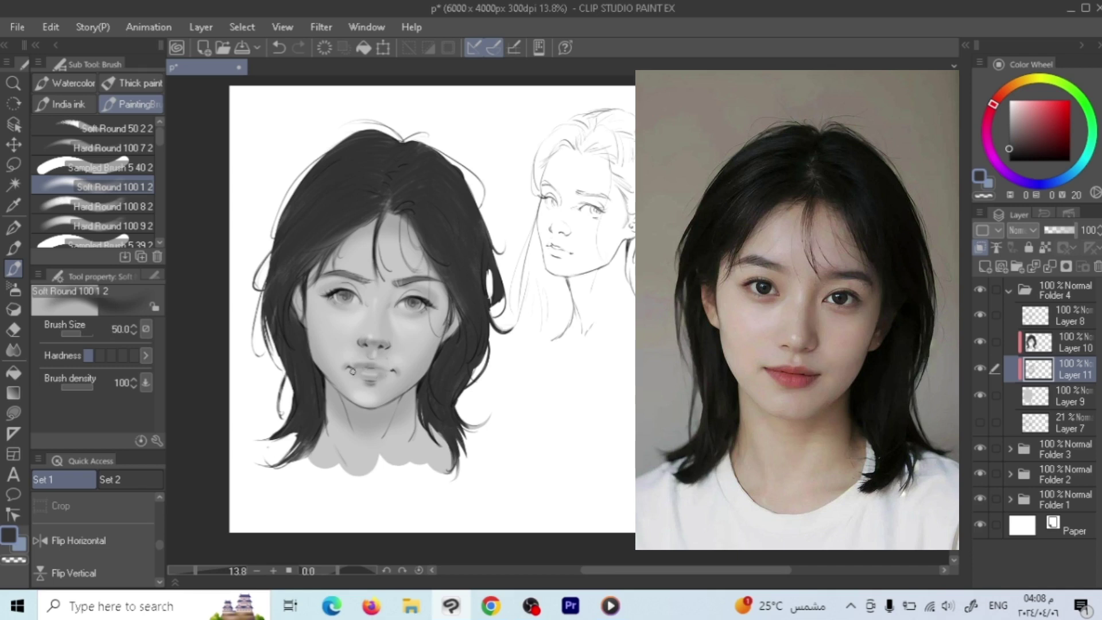
{"action": "left_click", "coordinate": [367, 336], "text": "alt"}
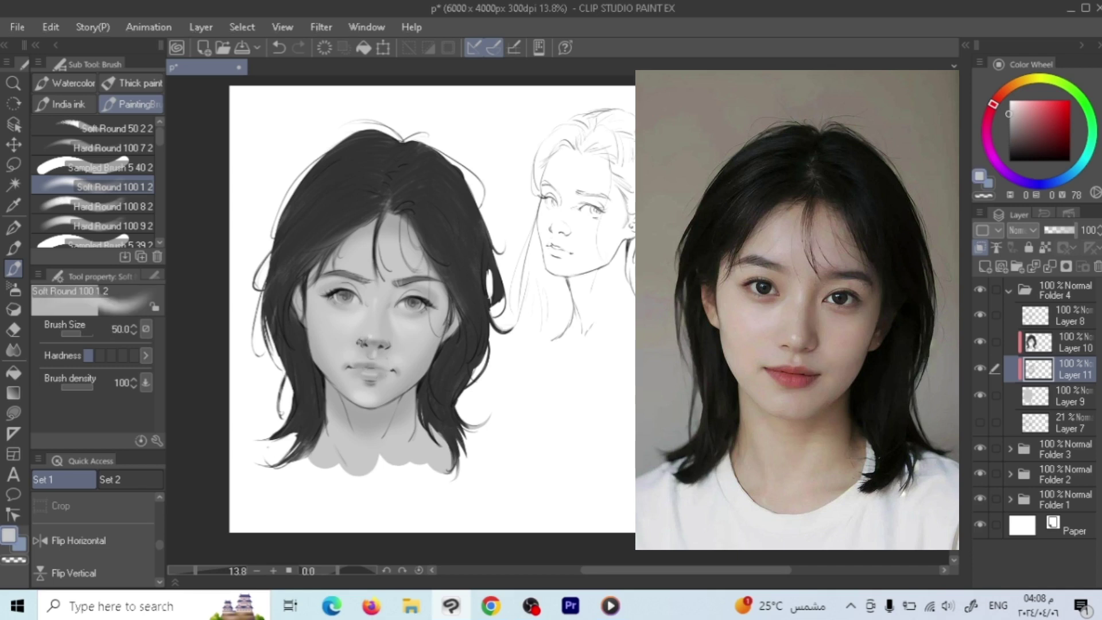
{"action": "left_click_drag", "start_coordinate": [386, 348], "coordinate": [388, 343]}
Step: Paint a cast shadow beneath the jaw and across the neck in grey of brightness 47 at brush size 50
{"action": "left_click", "coordinate": [1009, 124]}
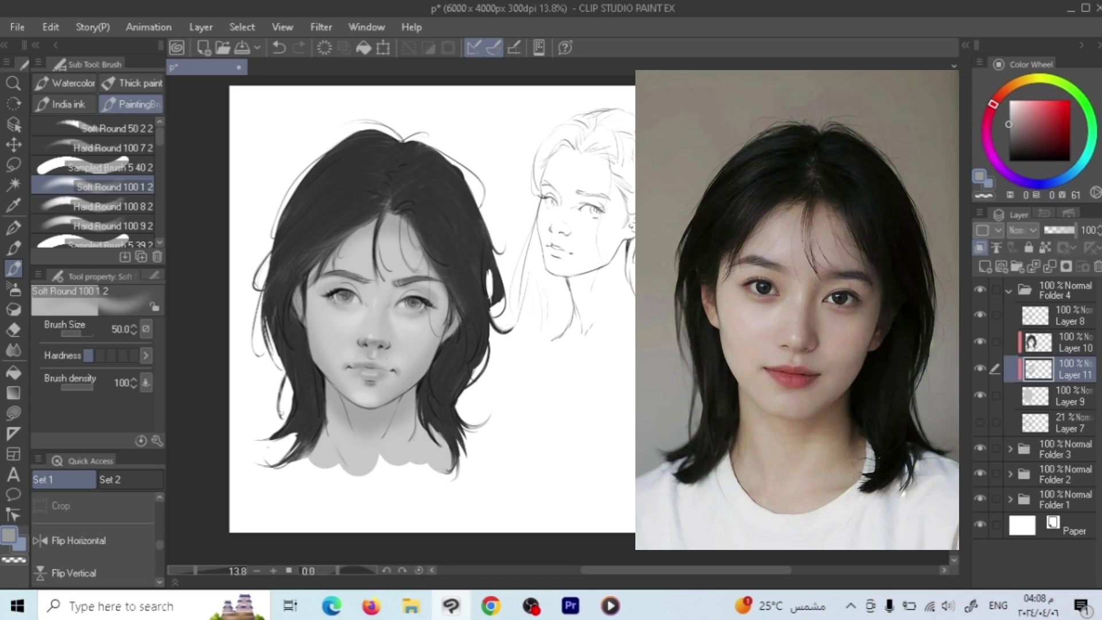
{"action": "left_click", "coordinate": [1009, 133]}
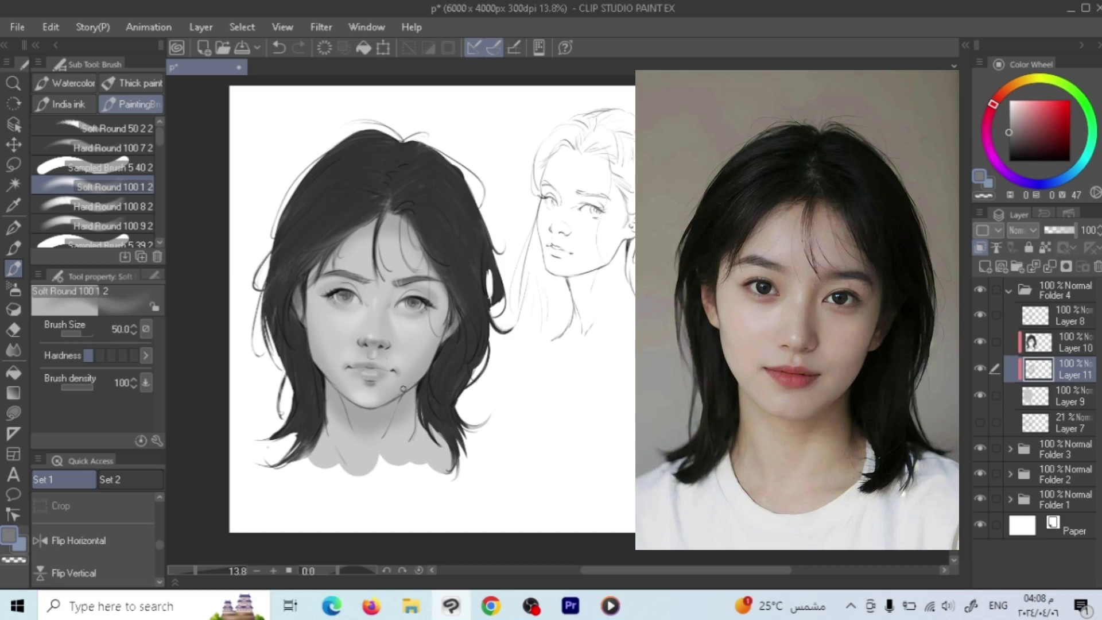
{"action": "mouse_move", "coordinate": [354, 404]}
{"action": "left_mouse_down"}
{"action": "mouse_move", "coordinate": [437, 436]}
{"action": "mouse_move", "coordinate": [436, 423]}
{"action": "mouse_move", "coordinate": [411, 425]}
{"action": "mouse_move", "coordinate": [421, 408]}
{"action": "mouse_move", "coordinate": [395, 406]}
{"action": "mouse_move", "coordinate": [407, 393]}
{"action": "mouse_move", "coordinate": [366, 408]}
{"action": "mouse_move", "coordinate": [459, 459]}
{"action": "mouse_move", "coordinate": [410, 412]}
{"action": "left_mouse_up"}
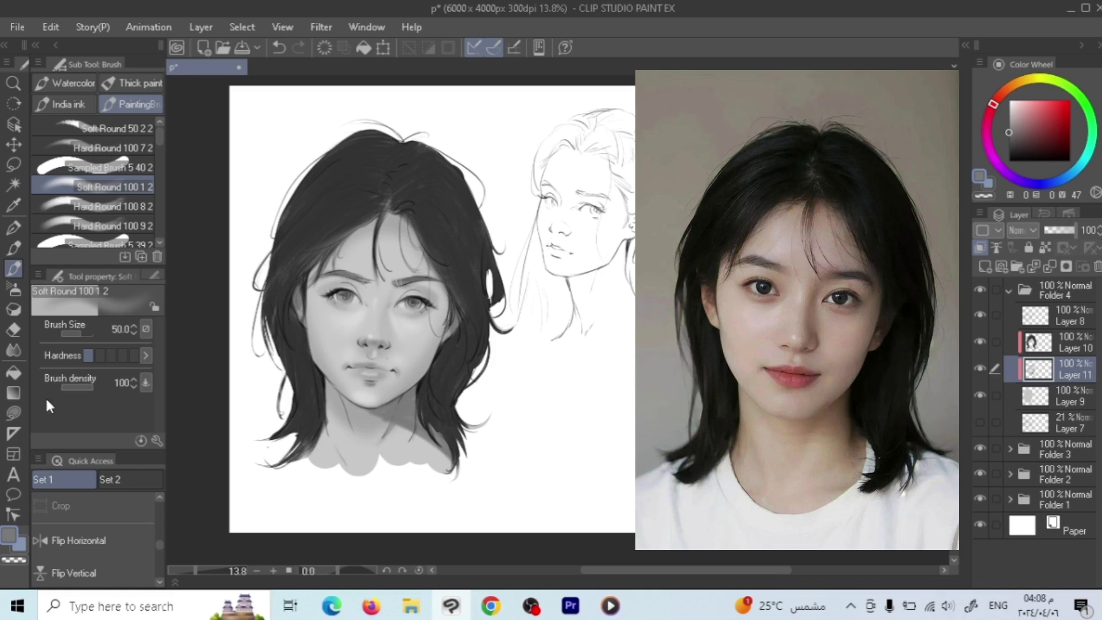
Step: Smooth the neck shadow with the Blend tool at brush sizes up to 150
{"action": "left_click", "coordinate": [13, 350]}
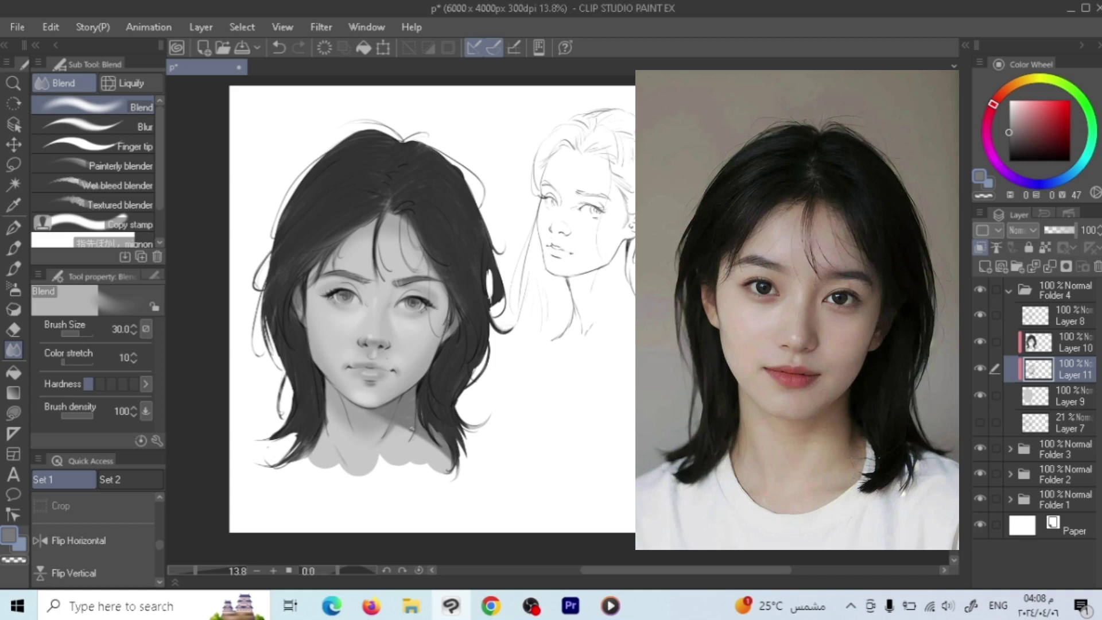
{"action": "key", "text": "bracketright"}
{"action": "key", "text": "bracketright"}
{"action": "key", "text": "bracketright"}
{"action": "left_click_drag", "start_coordinate": [449, 462], "coordinate": [399, 431]}
{"action": "key", "text": "bracketright"}
{"action": "key", "text": "bracketright"}
{"action": "key", "text": "bracketright"}
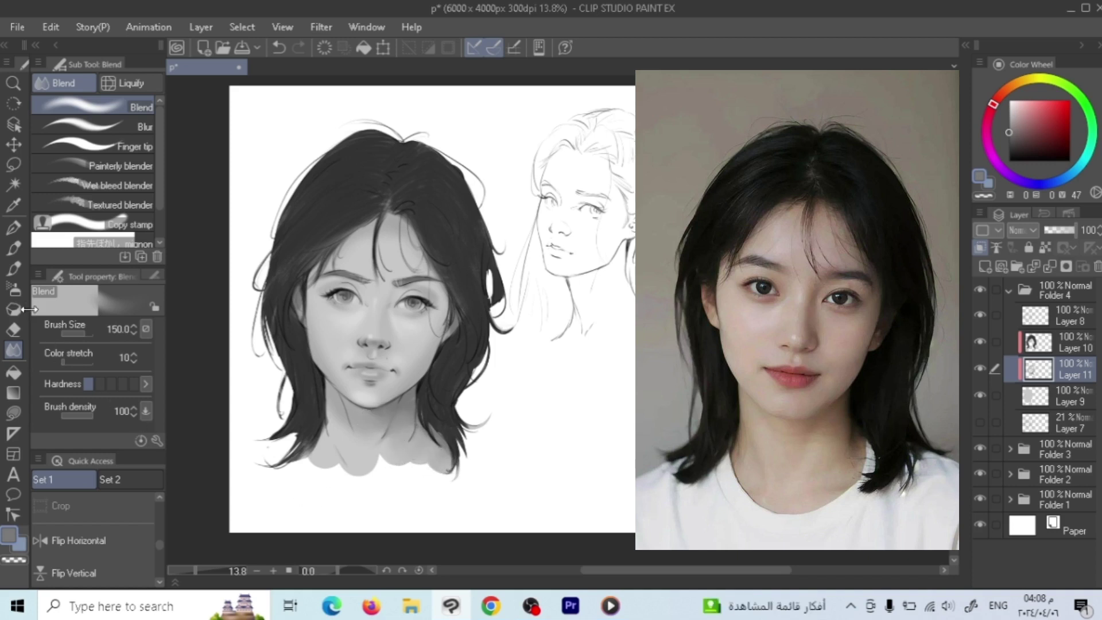
Step: Define the line between the lips and darken the irises with Soft Round 100 1 2 in dark grey of brightness 33
{"action": "left_click", "coordinate": [13, 268]}
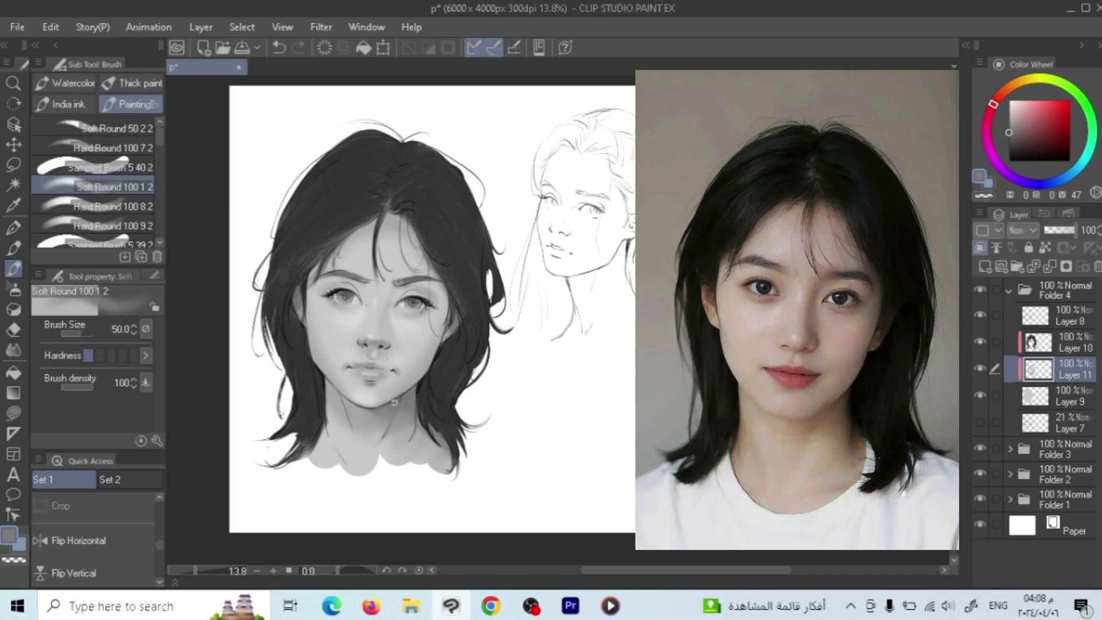
{"action": "left_click", "coordinate": [1009, 142]}
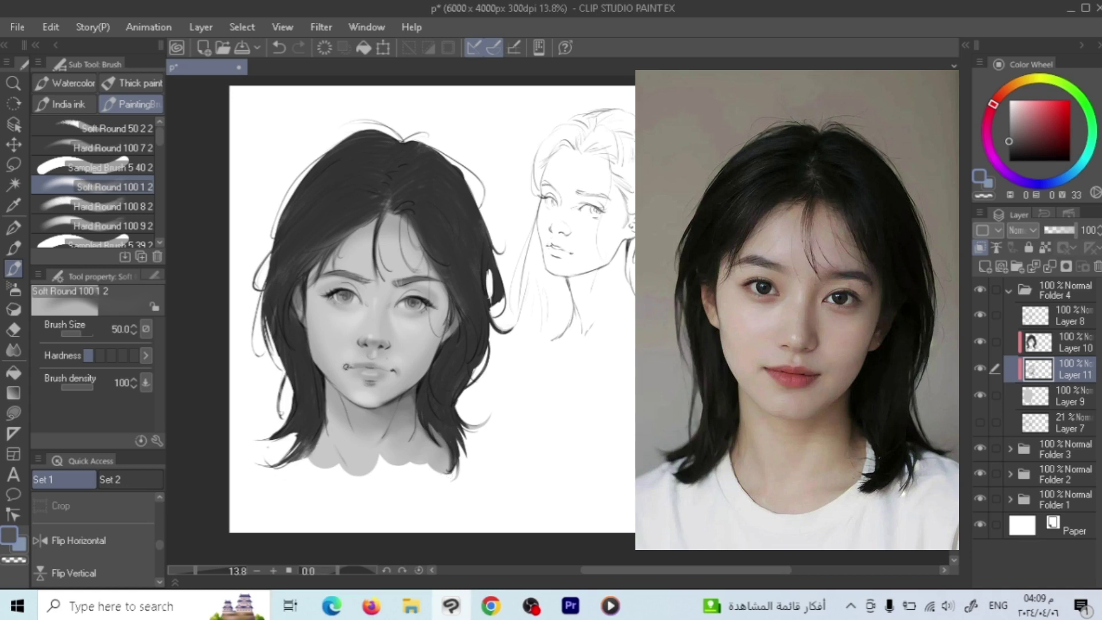
{"action": "left_click_drag", "start_coordinate": [350, 368], "coordinate": [394, 371]}
{"action": "left_click", "coordinate": [393, 372]}
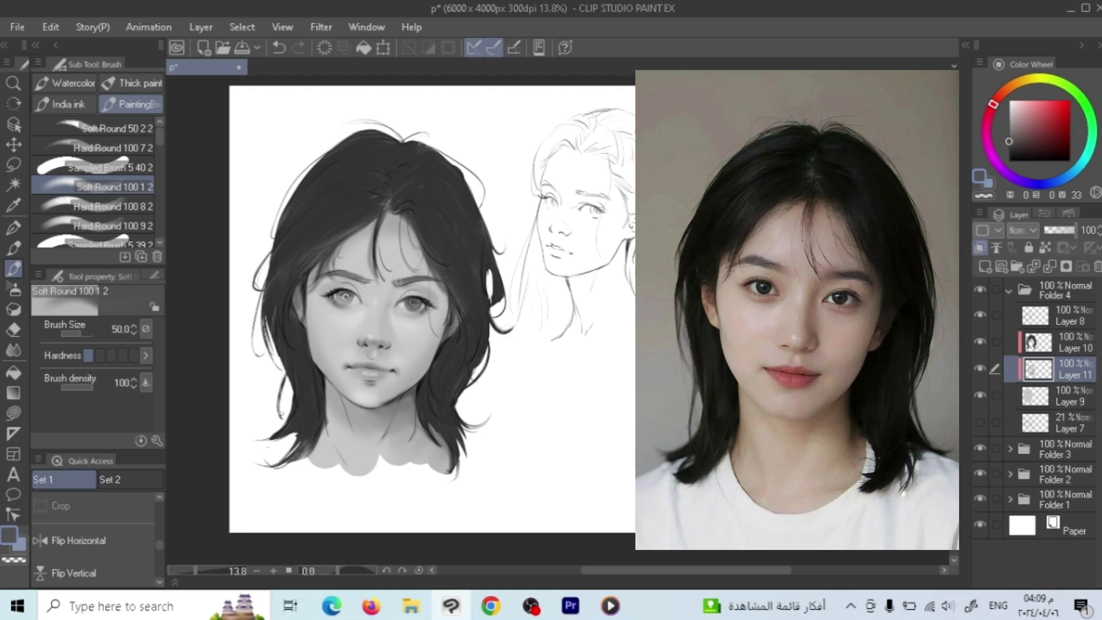
Step: Darken the iris of the eye and touch up fine dark details on Layer 11 with the Textured pen at size 25 in sampled hair grey
{"action": "left_click_drag", "start_coordinate": [345, 297], "coordinate": [348, 299]}
{"action": "left_click", "coordinate": [409, 327], "text": "alt"}
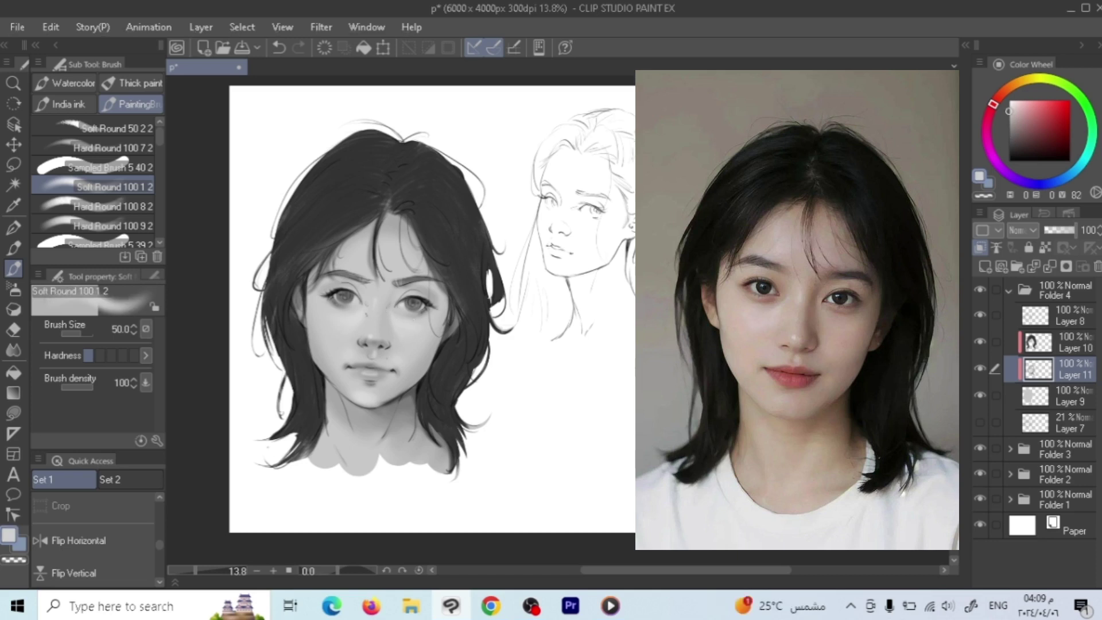
{"action": "key", "text": "p"}
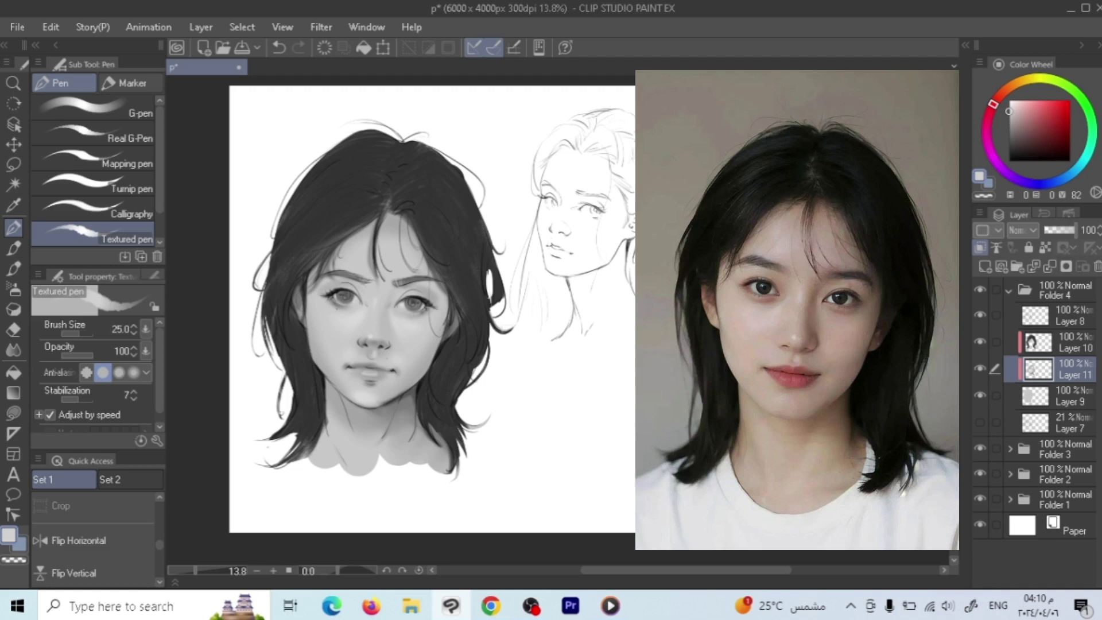
{"action": "left_click", "coordinate": [352, 202], "text": "alt"}
{"action": "left_click", "coordinate": [358, 195], "text": "alt"}
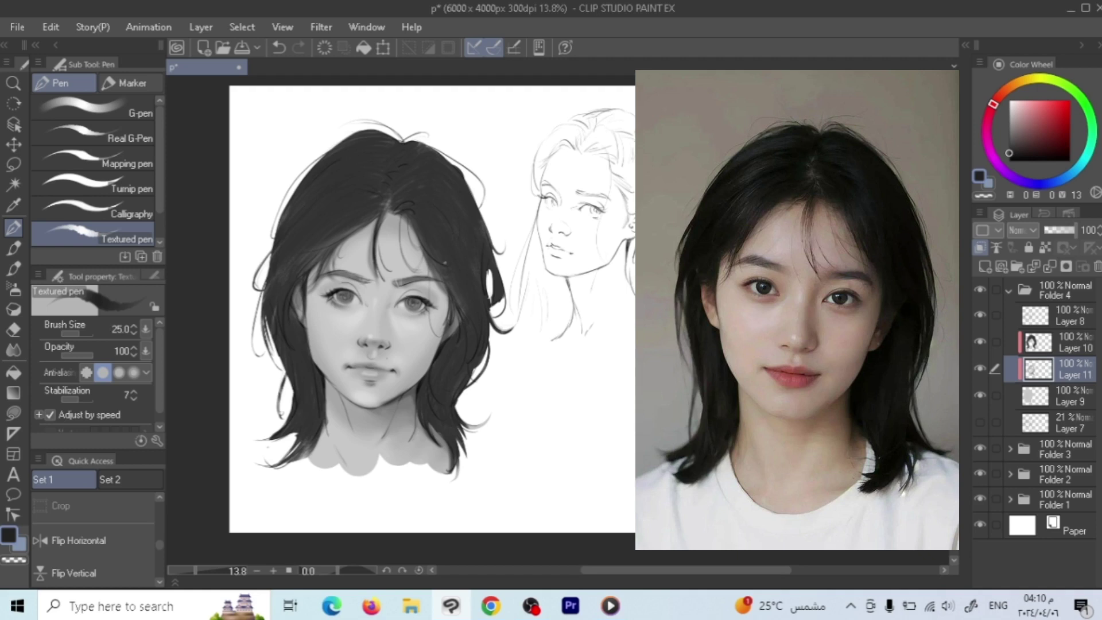
{"action": "left_click", "coordinate": [455, 259], "text": "alt"}
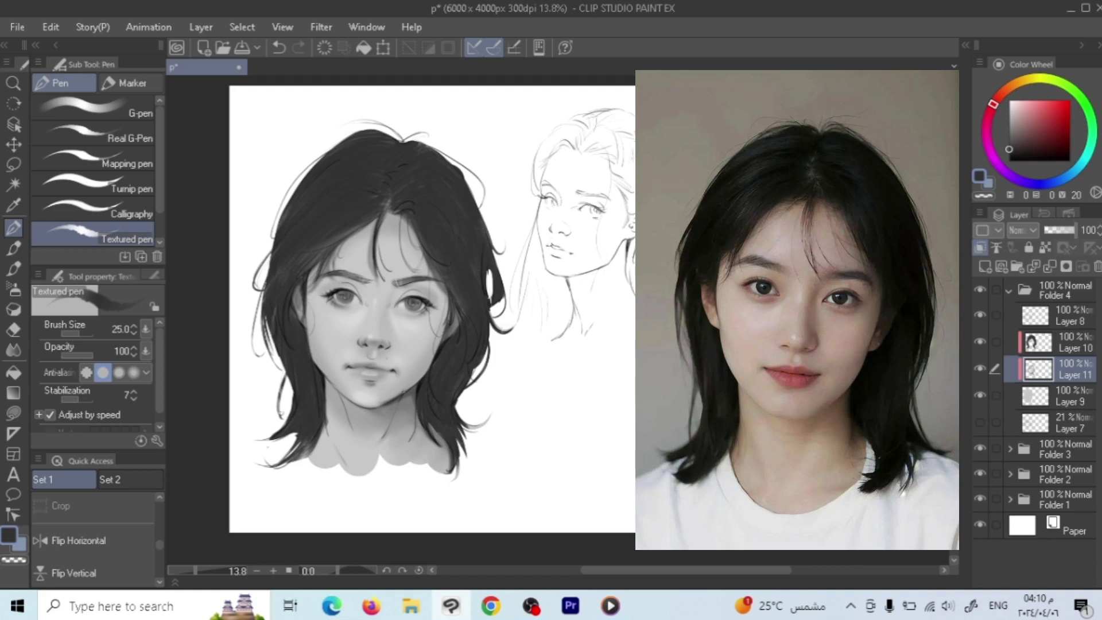
Step: Lighten the lit areas of the neck with Soft Round 100 1 2 in grey of brightness 78 at brush size 150
{"action": "left_click", "coordinate": [1009, 114]}
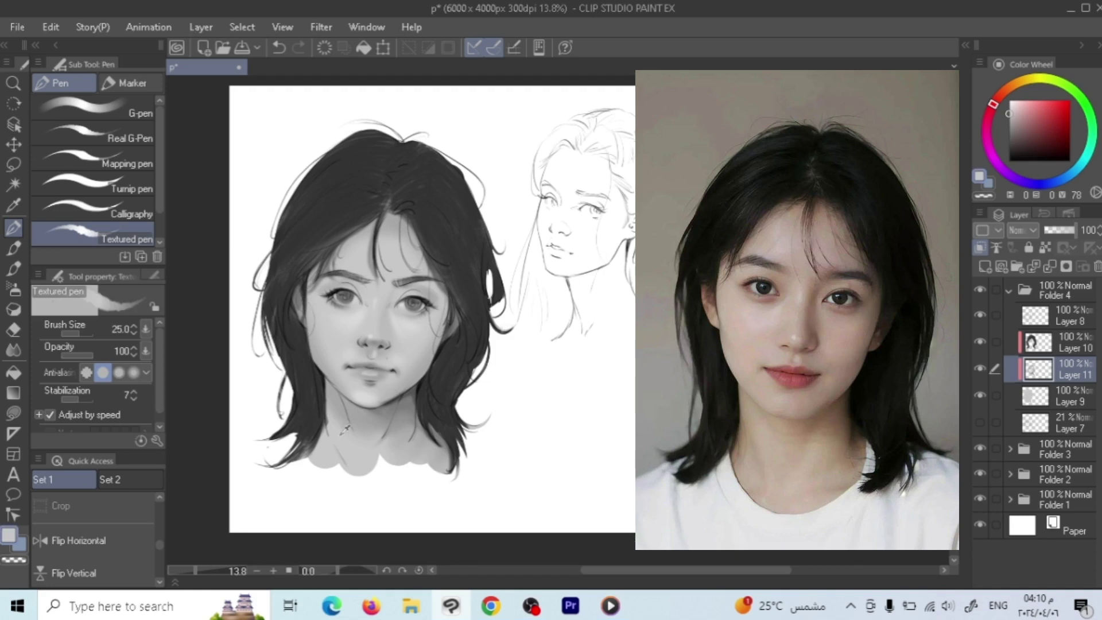
{"action": "left_click", "coordinate": [13, 268]}
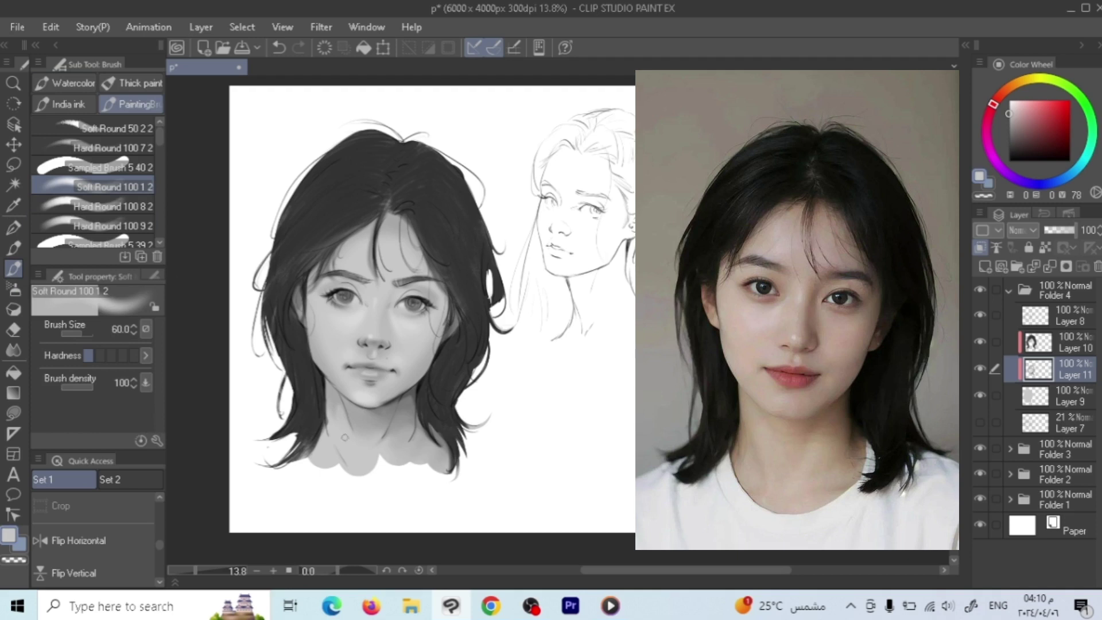
{"action": "key", "text": "bracketright"}
{"action": "key", "text": "bracketleft"}
{"action": "key", "text": "bracketright"}
{"action": "key", "text": "bracketright"}
{"action": "key", "text": "bracketright"}
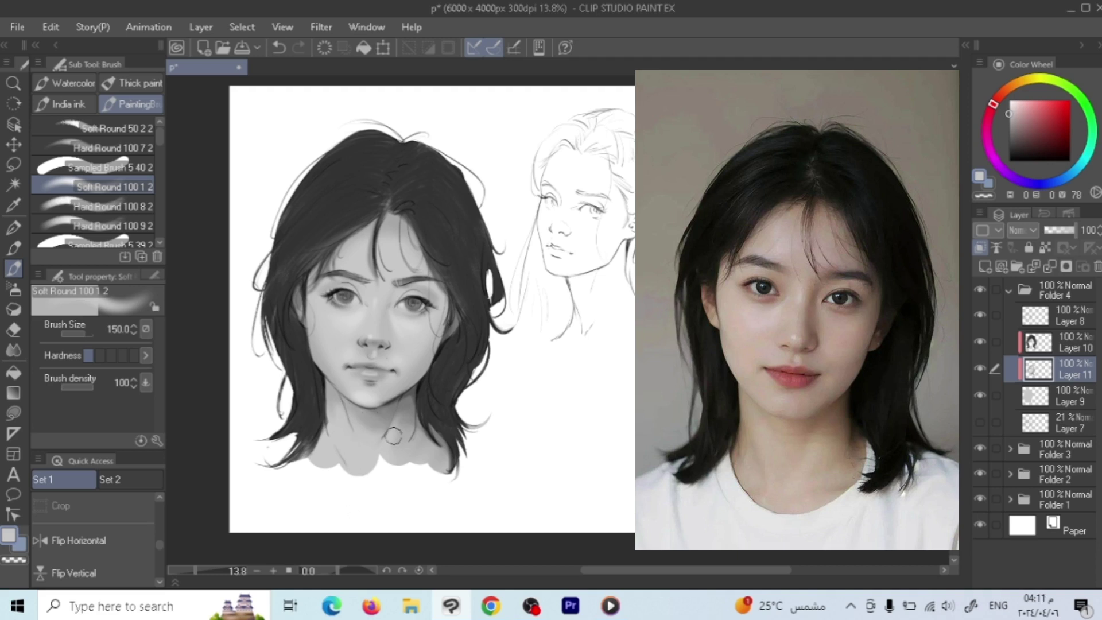
Step: Rework the shadow beneath the jaw and on the neck with sampled greys of brightness 33, 72 and 42 at brush size 150
{"action": "left_click", "coordinate": [410, 399], "text": "alt"}
{"action": "key", "text": "bracketleft"}
{"action": "key", "text": "bracketleft"}
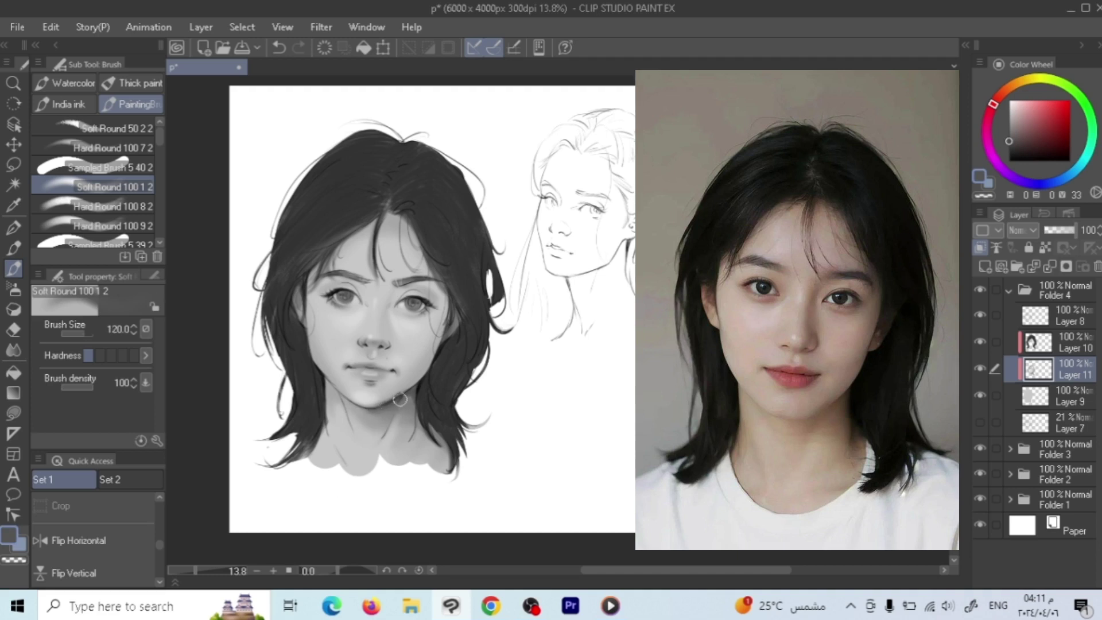
{"action": "key", "text": "bracketright"}
{"action": "key", "text": "bracketright"}
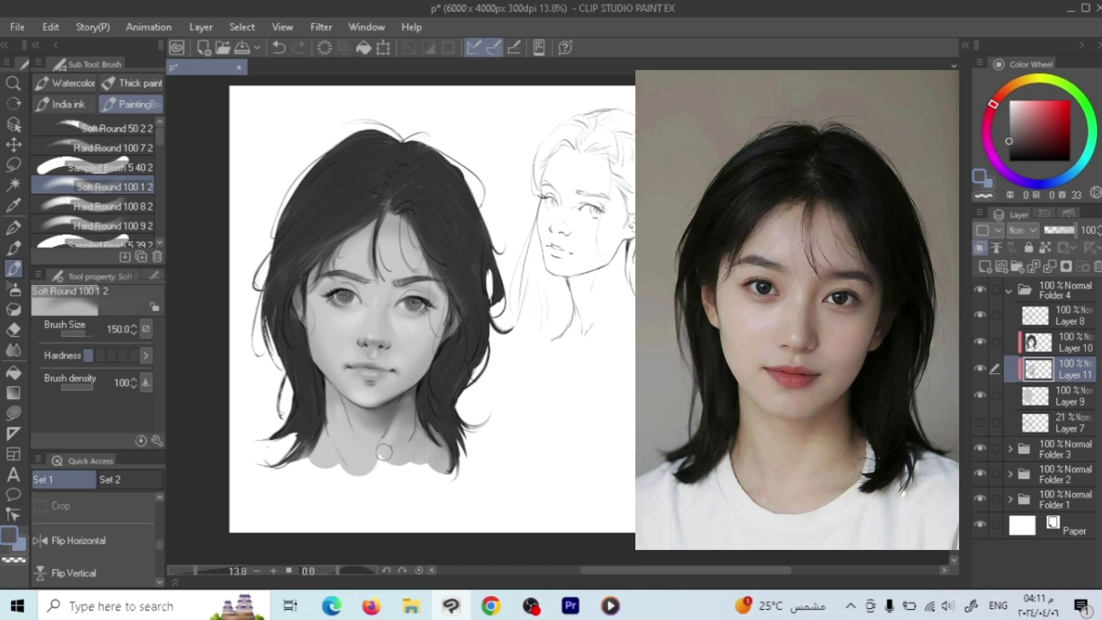
{"action": "left_click", "coordinate": [396, 428], "text": "alt"}
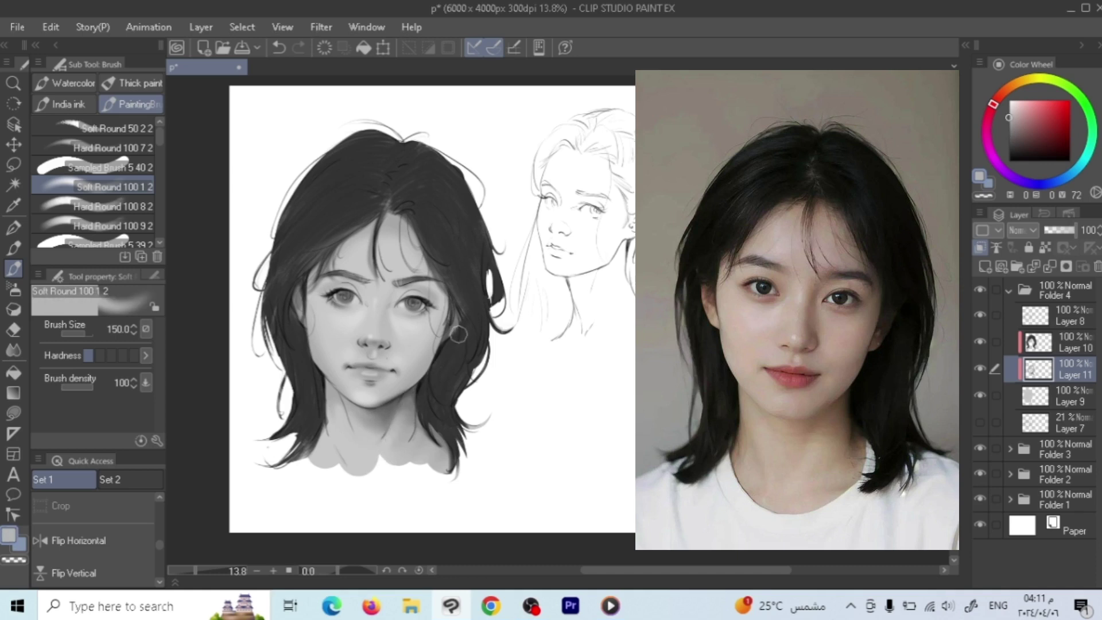
{"action": "left_click", "coordinate": [380, 415], "text": "alt"}
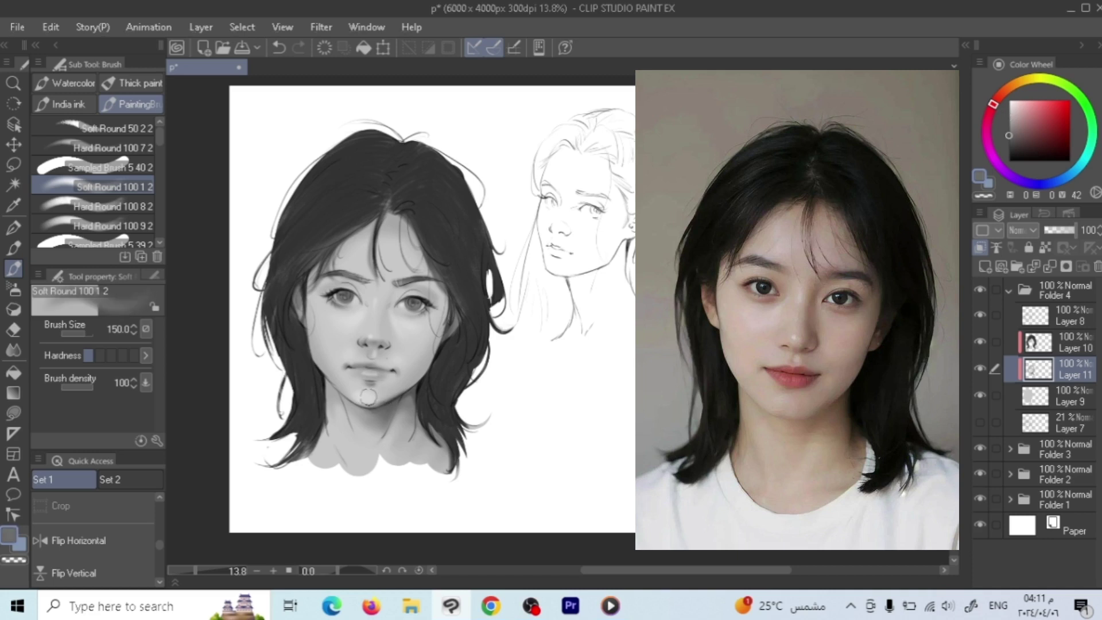
Step: Shade the chin, jaw and upper forehead softly in grey of brightness 42 at brush sizes up to 400
{"action": "key", "text": "["}
{"action": "key", "text": "bracketleft"}
{"action": "key", "text": "bracketleft"}
{"action": "key", "text": "bracketleft"}
{"action": "key", "text": "bracketleft"}
{"action": "key", "text": "bracketleft"}
{"action": "key", "text": "bracketleft"}
{"action": "key", "text": "bracketright"}
{"action": "key", "text": "bracketright"}
{"action": "key", "text": "bracketright"}
{"action": "key", "text": "bracketright"}
{"action": "key", "text": "bracketright"}
{"action": "key", "text": "bracketright"}
{"action": "key", "text": "bracketright"}
{"action": "key", "text": "bracketright"}
{"action": "key", "text": "bracketright"}
{"action": "key", "text": "bracketright"}
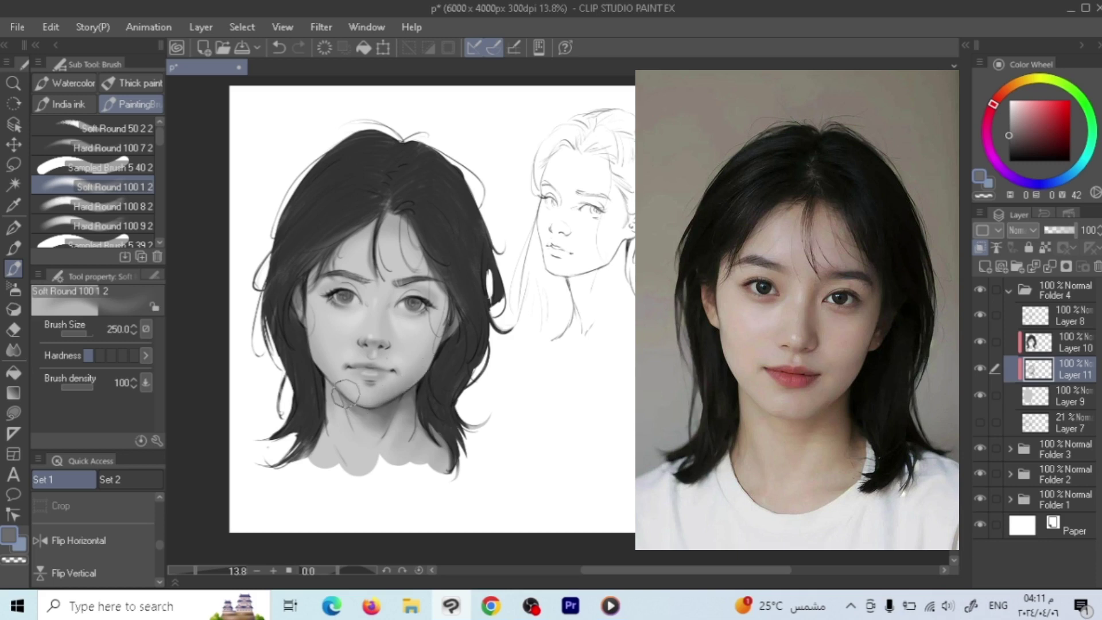
{"action": "key", "text": "bracketright"}
{"action": "key", "text": "bracketright"}
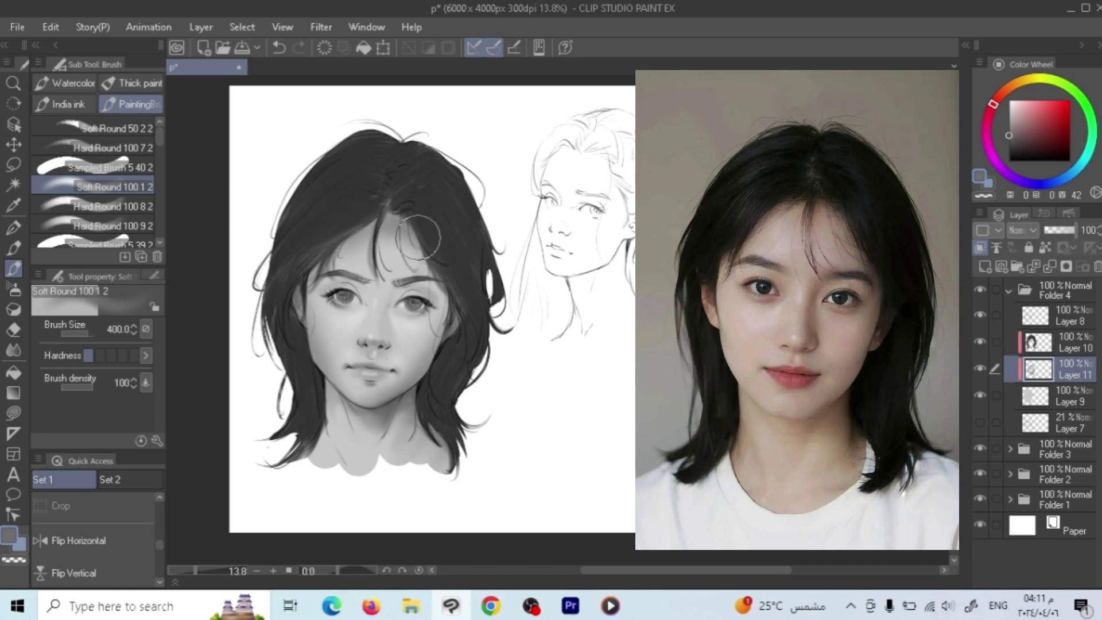
Step: Paint the scalp along the hair parting on Layer 10 in light grey of brightness 78 at brush size 40, then sample the hair's dark grey
{"action": "key", "text": "alt"}
{"action": "left_click", "coordinate": [364, 266], "text": "alt"}
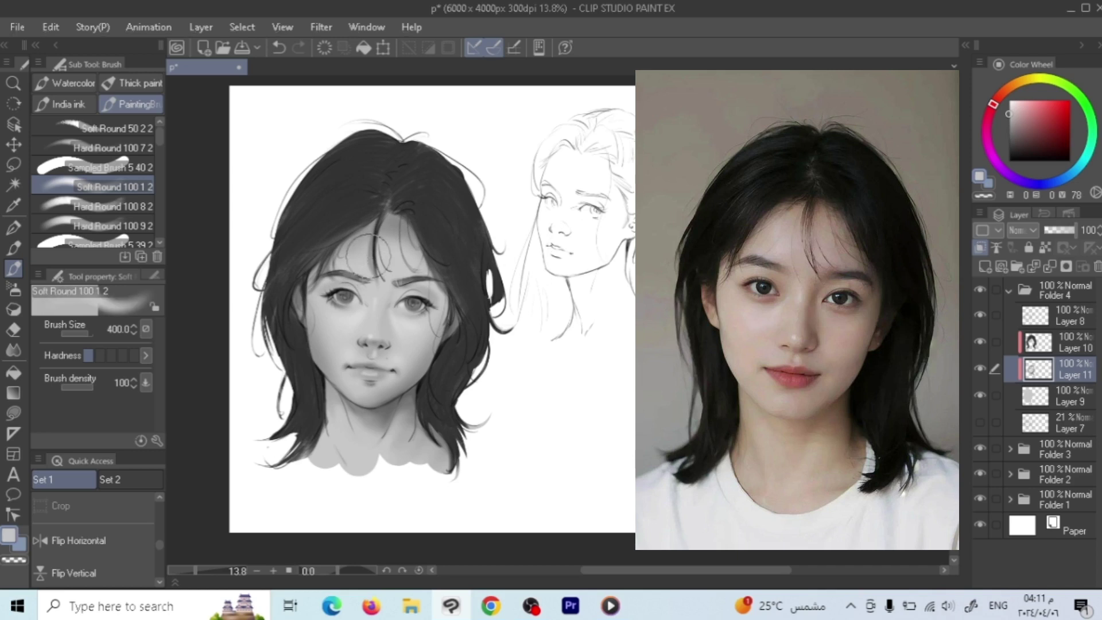
{"action": "key", "text": "bracketleft"}
{"action": "key", "text": "bracketleft"}
{"action": "key", "text": "bracketleft"}
{"action": "key", "text": "bracketleft"}
{"action": "key", "text": "bracketleft"}
{"action": "key", "text": "bracketleft"}
{"action": "key", "text": "bracketleft"}
{"action": "key", "text": "bracketleft"}
{"action": "left_click", "coordinate": [1082, 351]}
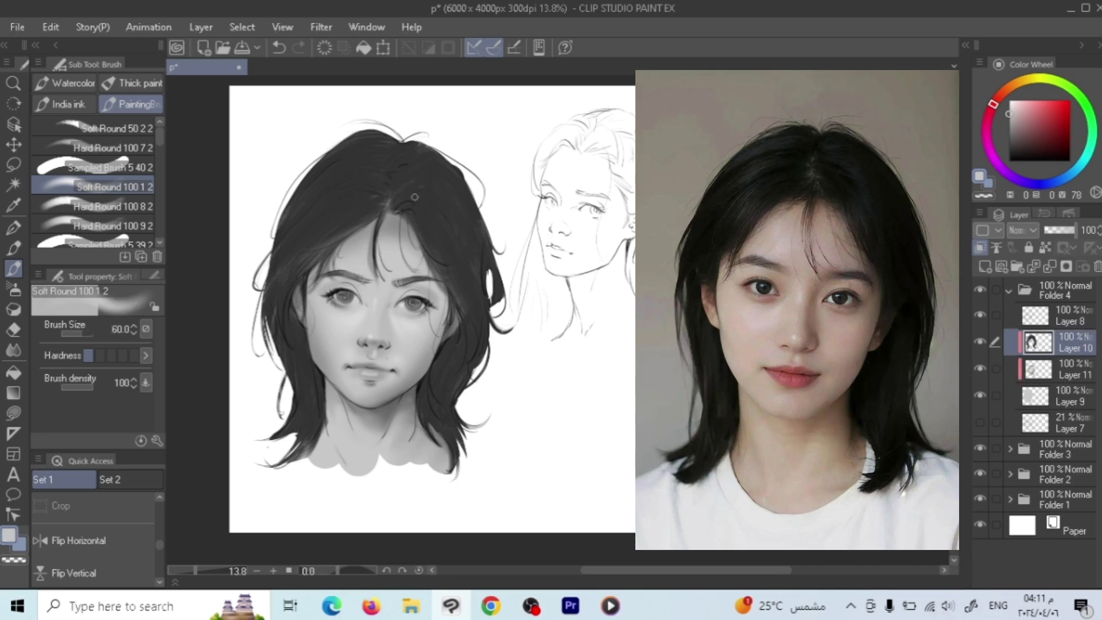
{"action": "key", "text": "bracketleft"}
{"action": "key", "text": "bracketleft"}
{"action": "key", "text": "bracketleft"}
{"action": "key", "text": "bracketleft"}
{"action": "mouse_move", "coordinate": [387, 190]}
{"action": "left_mouse_down"}
{"action": "mouse_move", "coordinate": [397, 178]}
{"action": "mouse_move", "coordinate": [383, 162]}
{"action": "left_mouse_up"}
{"action": "left_click", "coordinate": [301, 363], "text": "alt"}
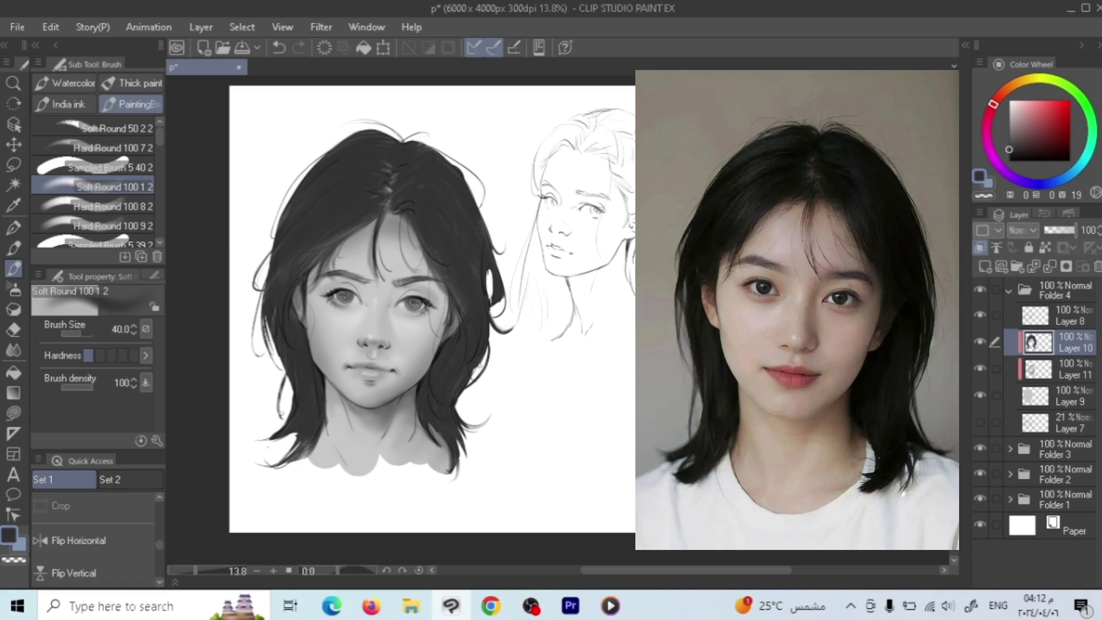
Step: Extend the base of the neck and shoulders on Layer 9 with Sampled Brush 5 39 2 at size 300 in grey of brightness 78
{"action": "left_click", "coordinate": [365, 455], "text": "alt"}
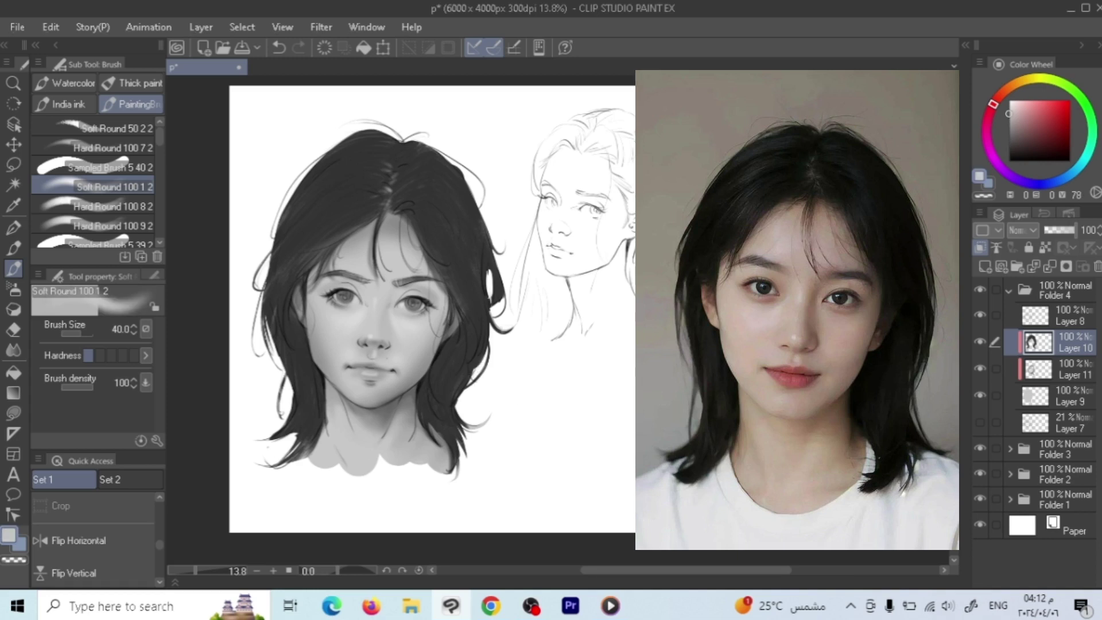
{"action": "left_click", "coordinate": [1042, 404]}
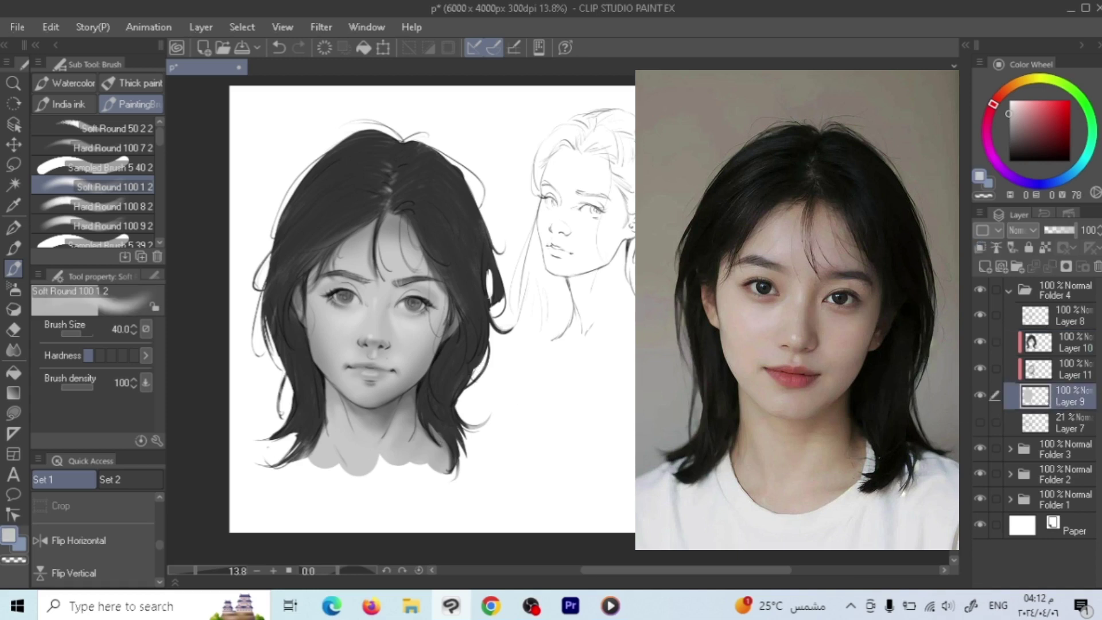
{"action": "left_click", "coordinate": [115, 241]}
{"action": "mouse_move", "coordinate": [433, 463]}
{"action": "left_mouse_down"}
{"action": "mouse_move", "coordinate": [327, 461]}
{"action": "mouse_move", "coordinate": [344, 456]}
{"action": "mouse_move", "coordinate": [393, 501]}
{"action": "left_mouse_up"}
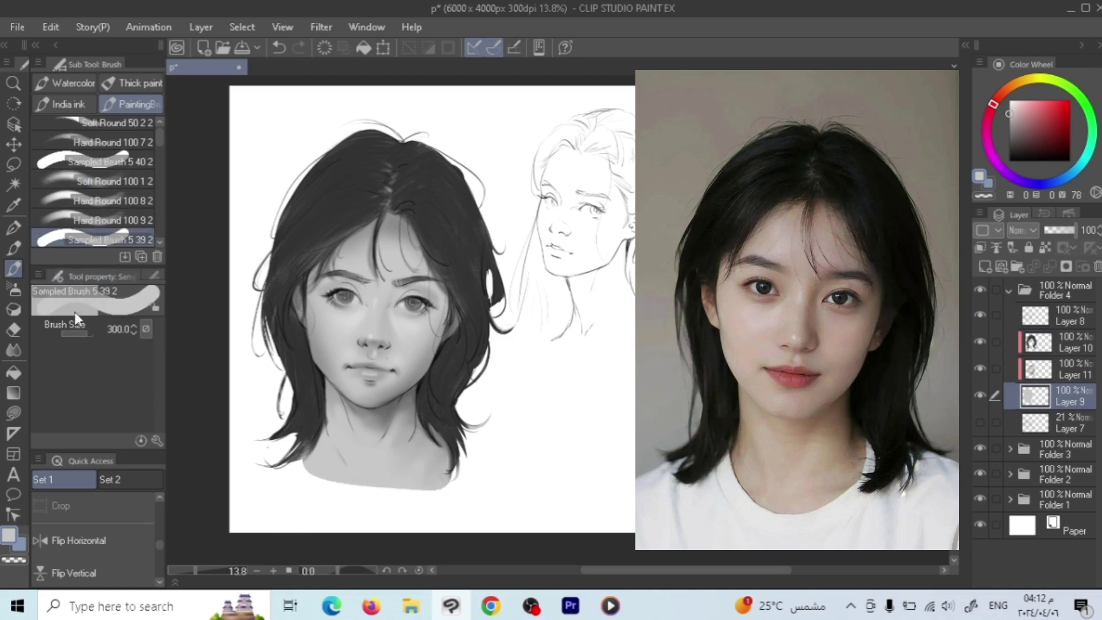
Step: Shade the lower neck on Layer 11 with the Textured pen in grey of brightness 53 at size 250, and smooth it with Blend
{"action": "left_click", "coordinate": [12, 229]}
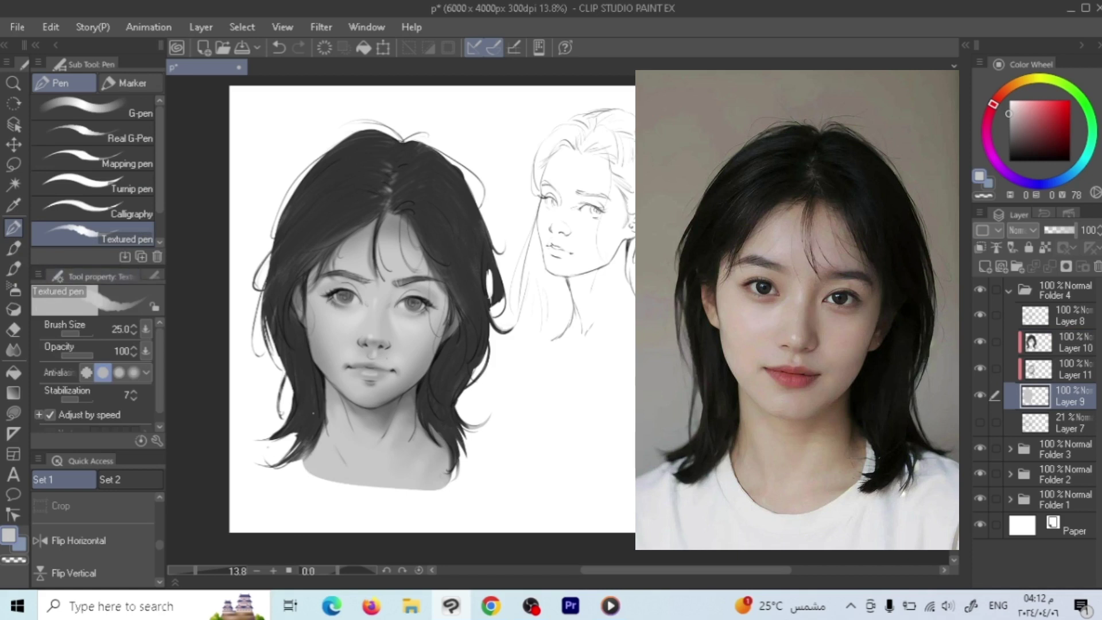
{"action": "left_click", "coordinate": [356, 414], "text": "alt"}
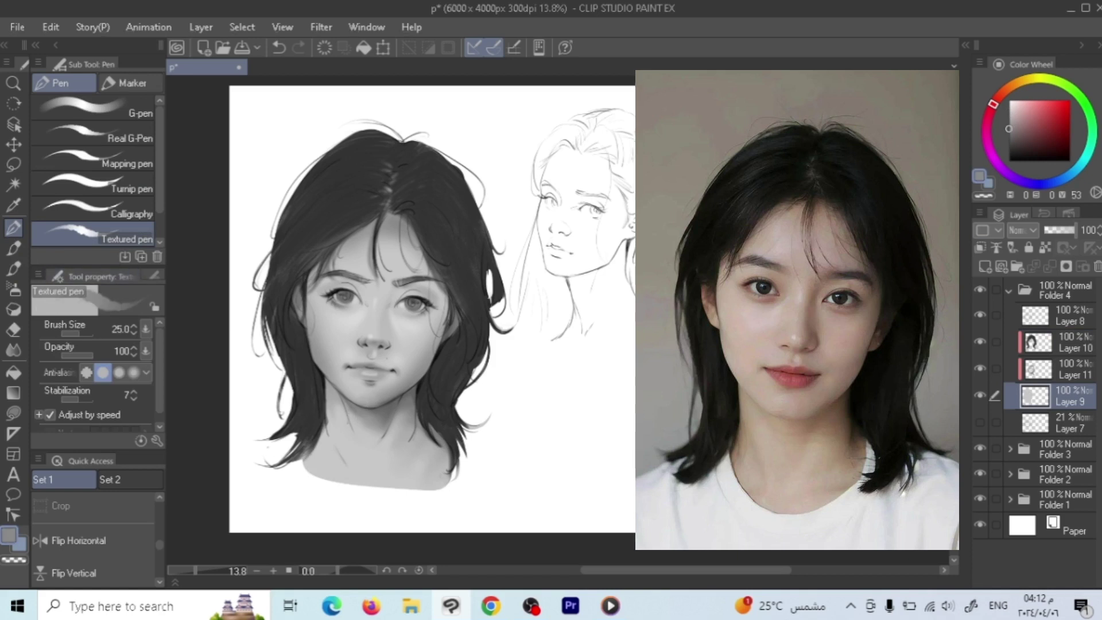
{"action": "left_click", "coordinate": [1061, 375]}
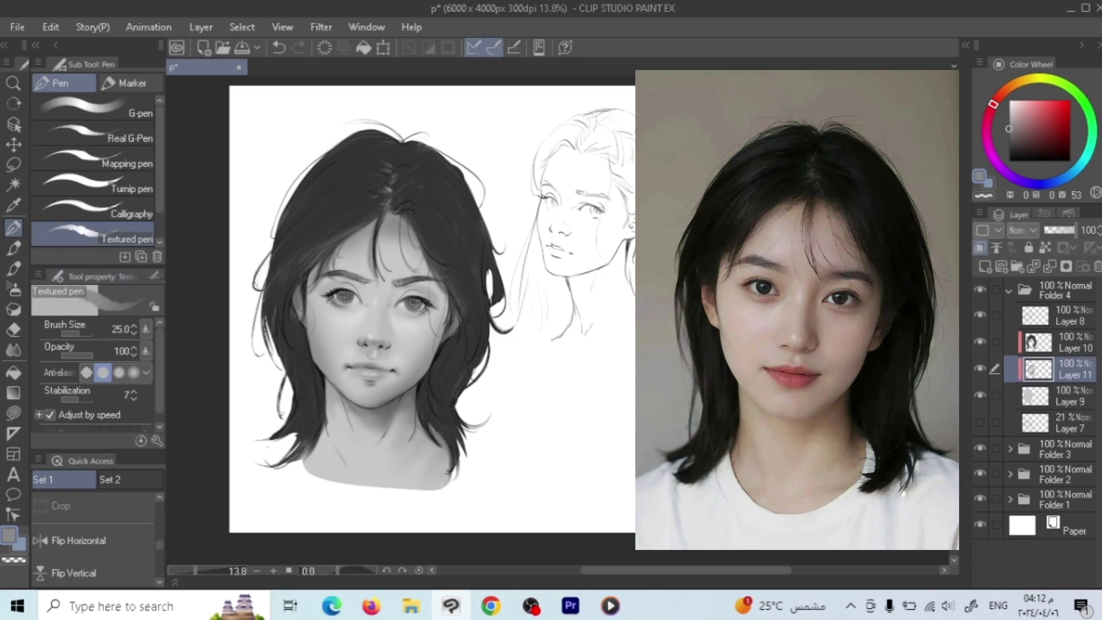
{"action": "key", "text": "bracketright"}
{"action": "key", "text": "bracketright"}
{"action": "key", "text": "bracketright"}
{"action": "key", "text": "bracketright"}
{"action": "key", "text": "bracketright"}
{"action": "key", "text": "bracketright"}
{"action": "key", "text": "bracketright"}
{"action": "key", "text": "bracketright"}
{"action": "key", "text": "bracketright"}
{"action": "key", "text": "bracketright"}
{"action": "key", "text": "bracketright"}
{"action": "key", "text": "bracketright"}
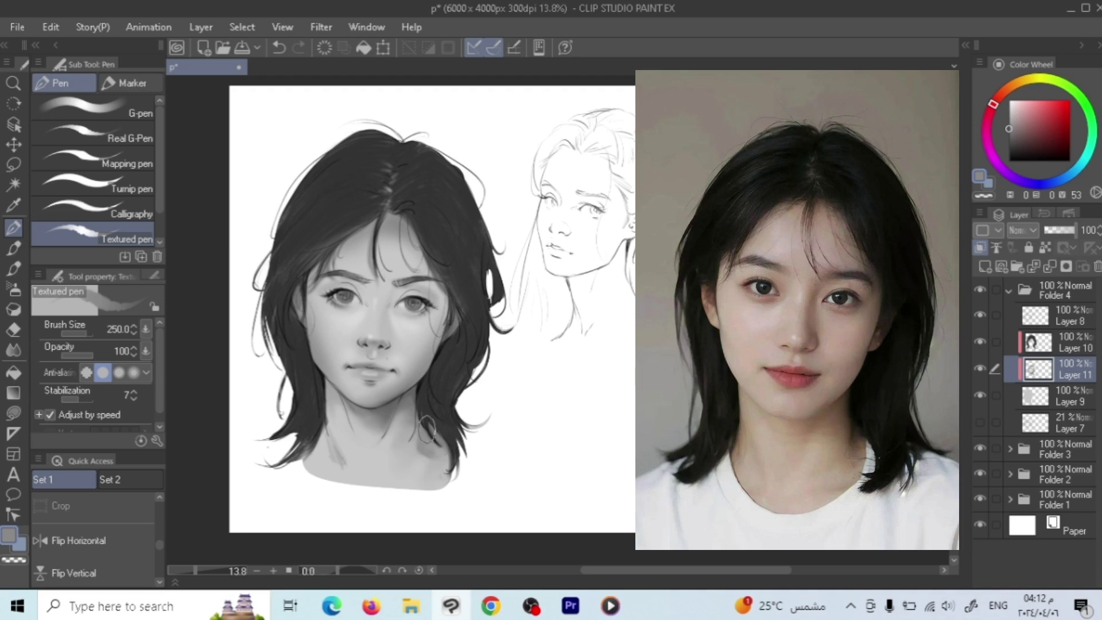
{"action": "left_click", "coordinate": [22, 345]}
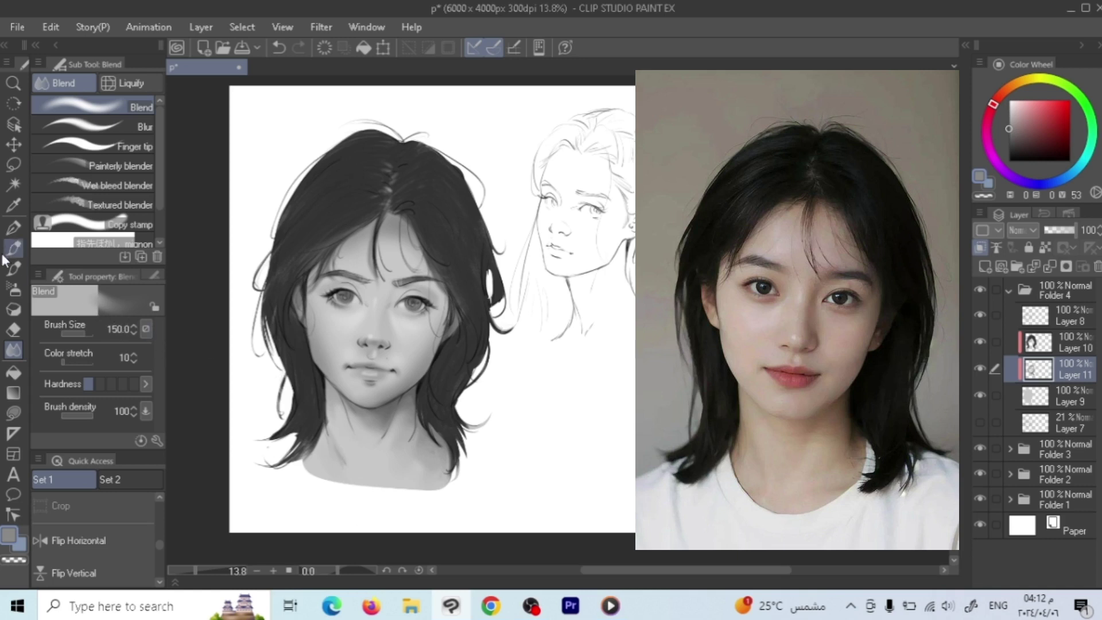
Step: Add white highlights to the eyes, nose and lips on a new top layer with the Turnip pen at size 30
{"action": "left_click", "coordinate": [10, 229]}
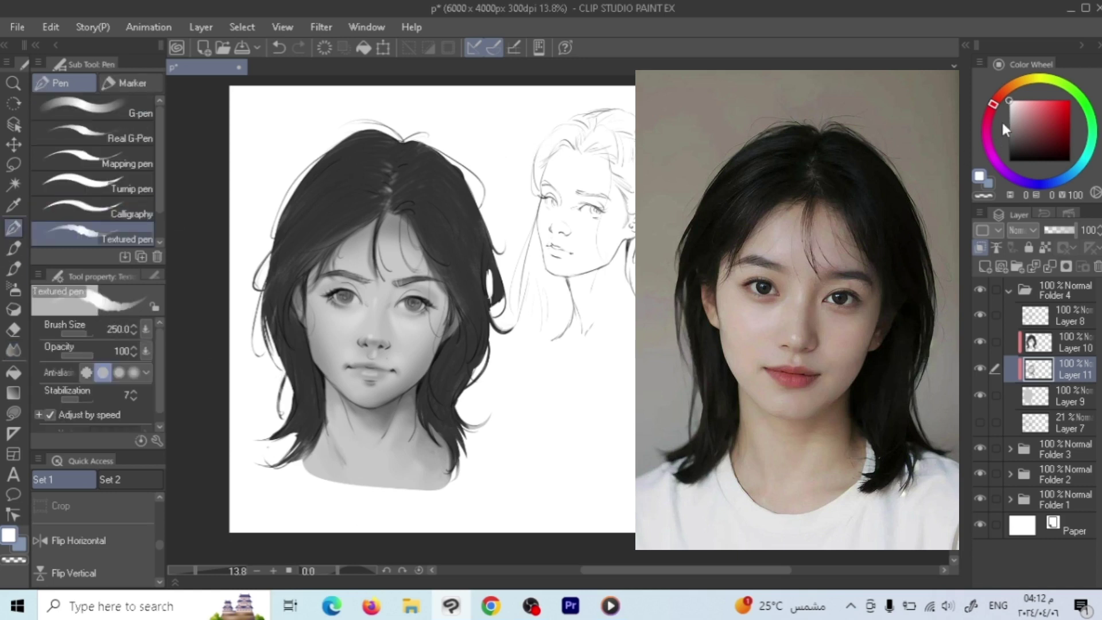
{"action": "left_click", "coordinate": [115, 187]}
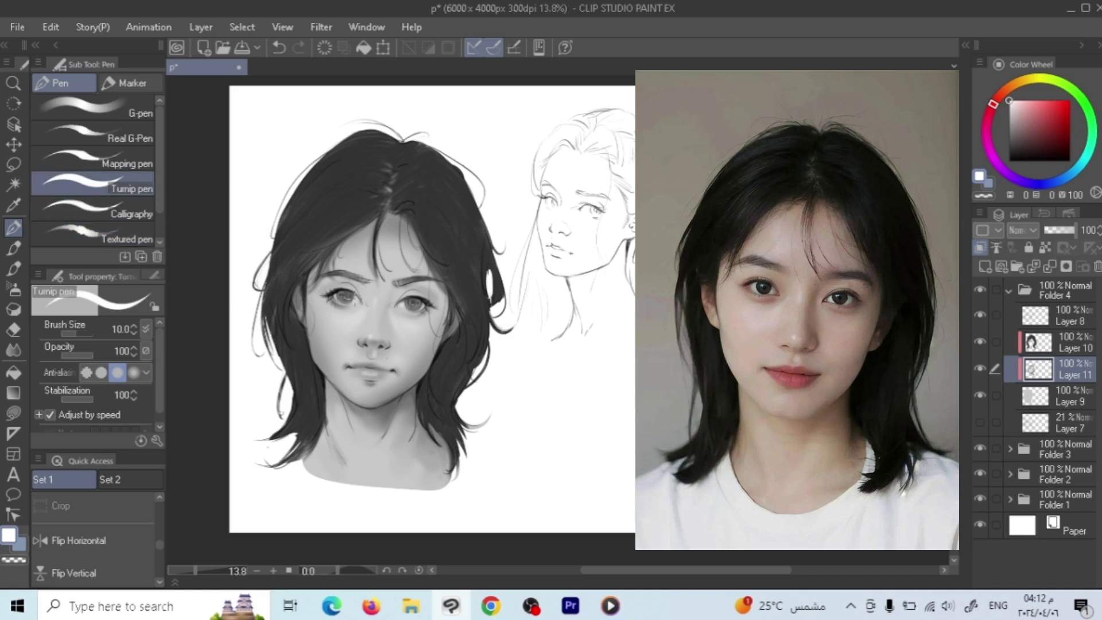
{"action": "left_click", "coordinate": [1034, 316]}
{"action": "left_click", "coordinate": [985, 267]}
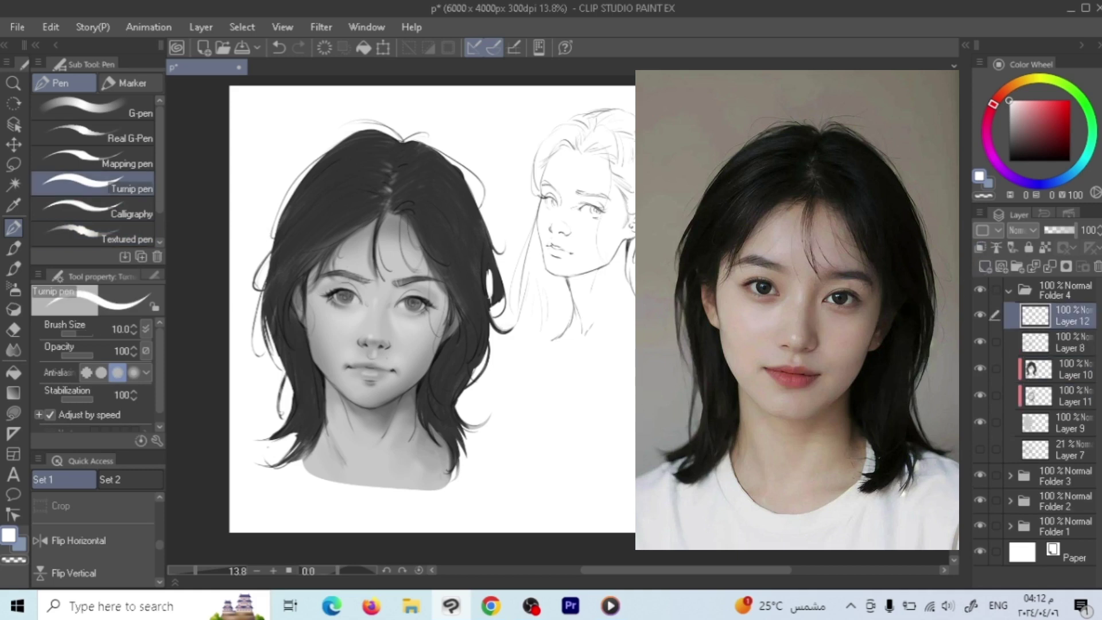
{"action": "key", "text": "]"}
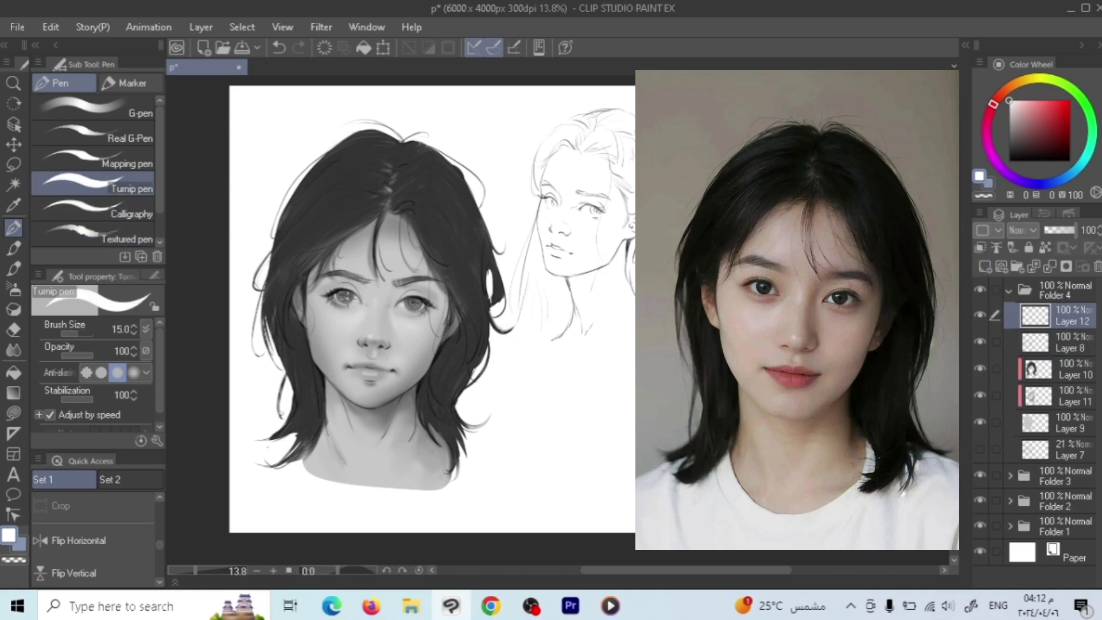
{"action": "key", "text": "bracketright"}
{"action": "key", "text": "bracketright"}
{"action": "key", "text": "bracketright"}
{"action": "key", "text": "bracketright"}
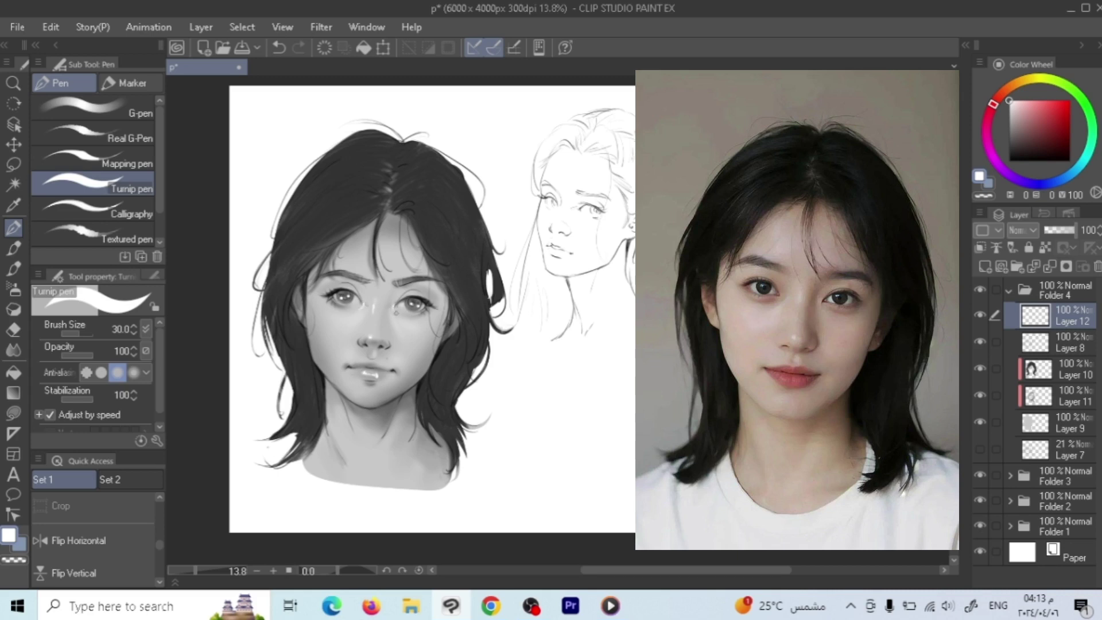
Step: Sample the hair's dark grey for touch-ups and place a small white earring stud on the ear at brush size 30
{"action": "left_click", "coordinate": [415, 340]}
{"action": "left_click", "coordinate": [320, 254], "text": "alt"}
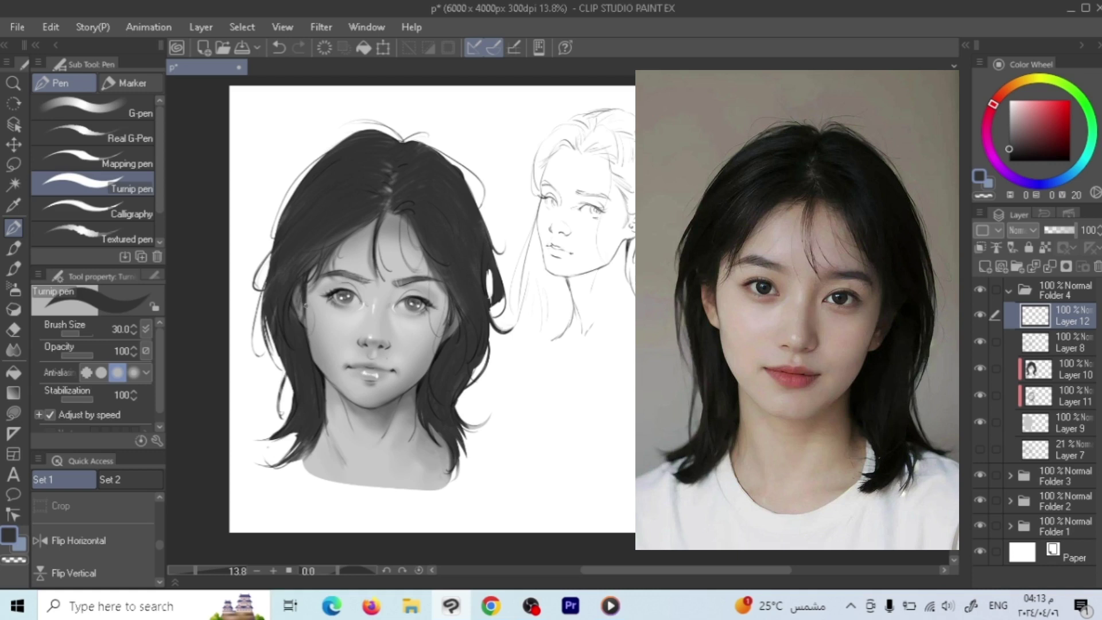
{"action": "left_click", "coordinate": [416, 327]}
{"action": "left_click", "coordinate": [1011, 101]}
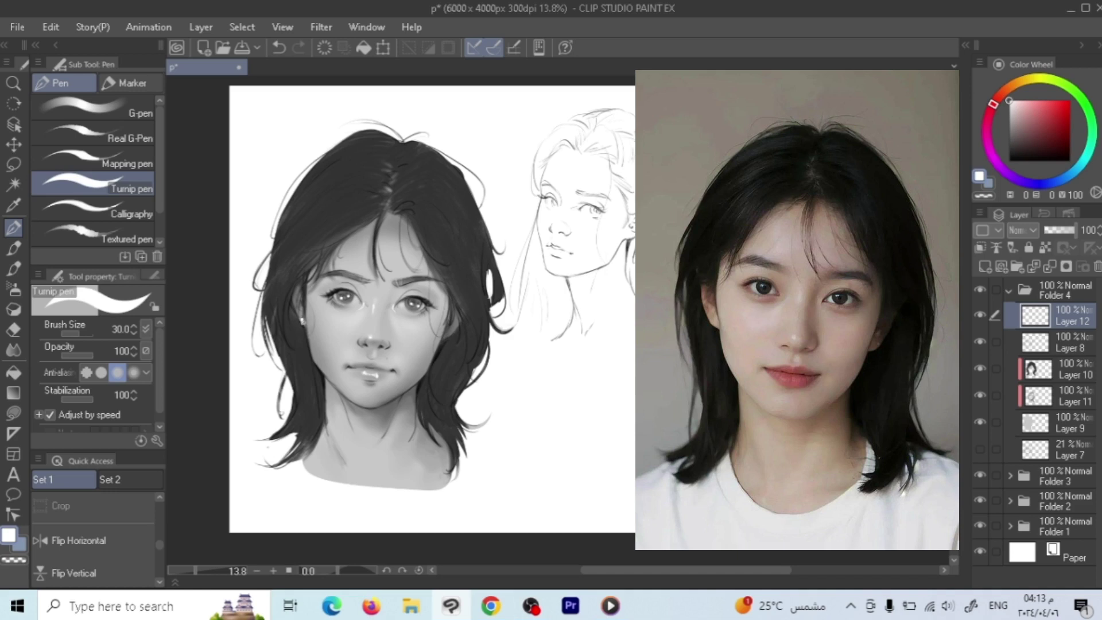
{"action": "left_click_drag", "start_coordinate": [302, 319], "coordinate": [299, 384]}
{"action": "key", "text": "ctrl+z"}
{"action": "left_click_drag", "start_coordinate": [302, 319], "coordinate": [298, 380]}
{"action": "key", "text": "ctrl+z"}
{"action": "left_click", "coordinate": [302, 321]}
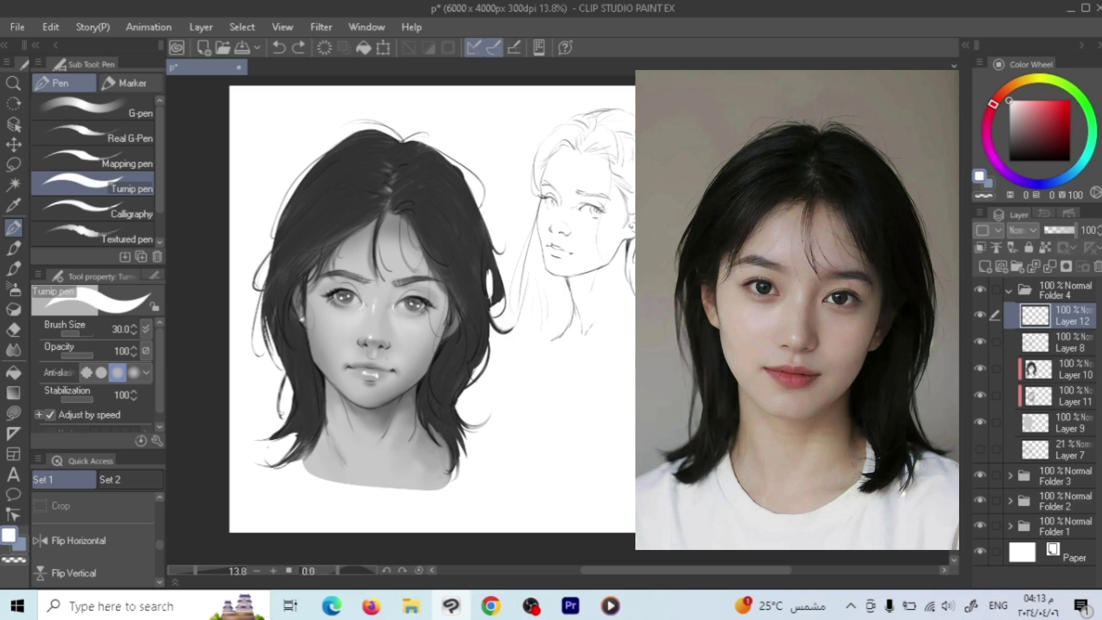
{"action": "key", "text": "ctrl+z"}
Step: Draw a long white drop-earring line hanging from each ear with the Turnip pen at size 30
{"action": "left_click", "coordinate": [304, 322]}
{"action": "left_click_drag", "start_coordinate": [303, 319], "coordinate": [301, 384]}
{"action": "left_click_drag", "start_coordinate": [447, 335], "coordinate": [436, 396]}
{"action": "key", "text": "ctrl+z"}
{"action": "left_click_drag", "start_coordinate": [446, 335], "coordinate": [445, 391]}
{"action": "key", "text": "ctrl+z"}
{"action": "left_click_drag", "start_coordinate": [447, 334], "coordinate": [446, 397]}
{"action": "left_click_drag", "start_coordinate": [298, 367], "coordinate": [302, 383]}
{"action": "left_click_drag", "start_coordinate": [442, 391], "coordinate": [447, 399]}
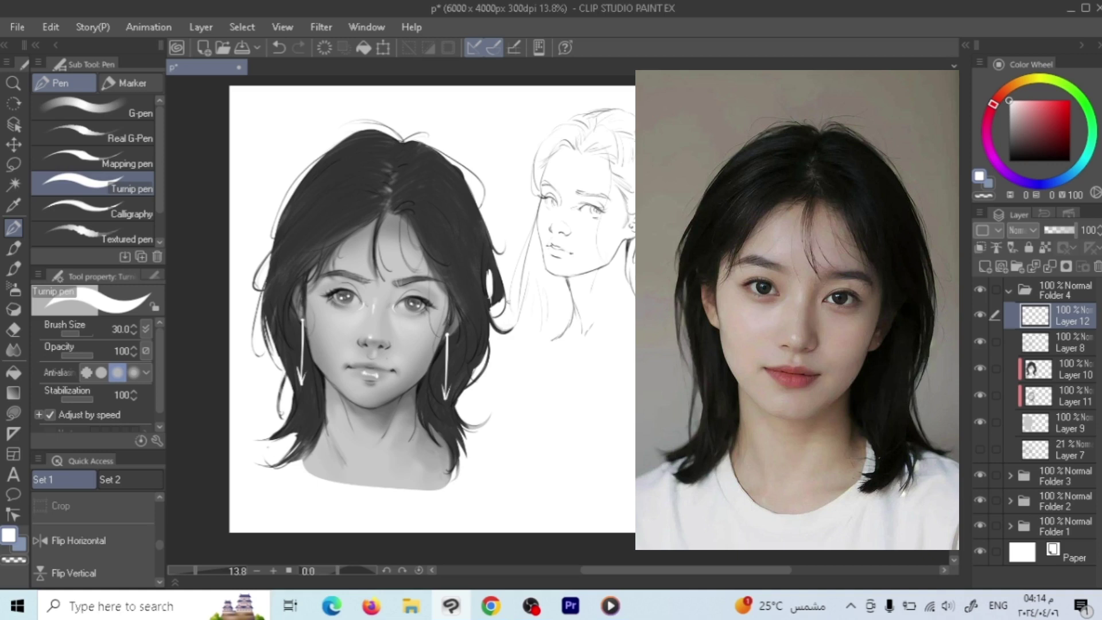
{"action": "key", "text": "ctrl+z"}
{"action": "key", "text": "ctrl+z"}
{"action": "key", "text": "ctrl+z"}
{"action": "key", "text": "ctrl+z"}
{"action": "key", "text": "ctrl+z"}
Step: Add short slanted white strokes across the lower ends of both earrings, undoing the surplus strokes
{"action": "left_click_drag", "start_coordinate": [295, 359], "coordinate": [307, 378]}
{"action": "mouse_move", "coordinate": [453, 379]}
{"action": "left_mouse_down"}
{"action": "mouse_move", "coordinate": [441, 391]}
{"action": "mouse_move", "coordinate": [453, 398]}
{"action": "left_mouse_up"}
{"action": "key", "text": "ctrl+z"}
{"action": "key", "text": "ctrl+z"}
Step: Select the hair layer's painted area and darken the hair in near-black with the Hard Round 100 9 2 brush at size 300
{"action": "left_click", "coordinate": [1052, 370]}
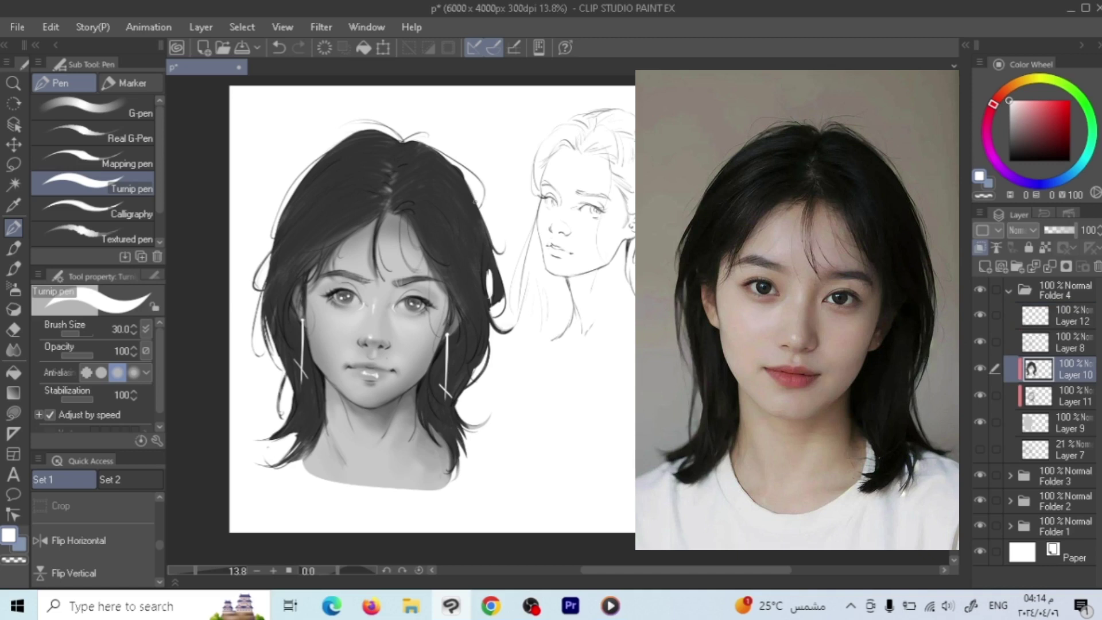
{"action": "left_click", "coordinate": [452, 180], "text": "alt"}
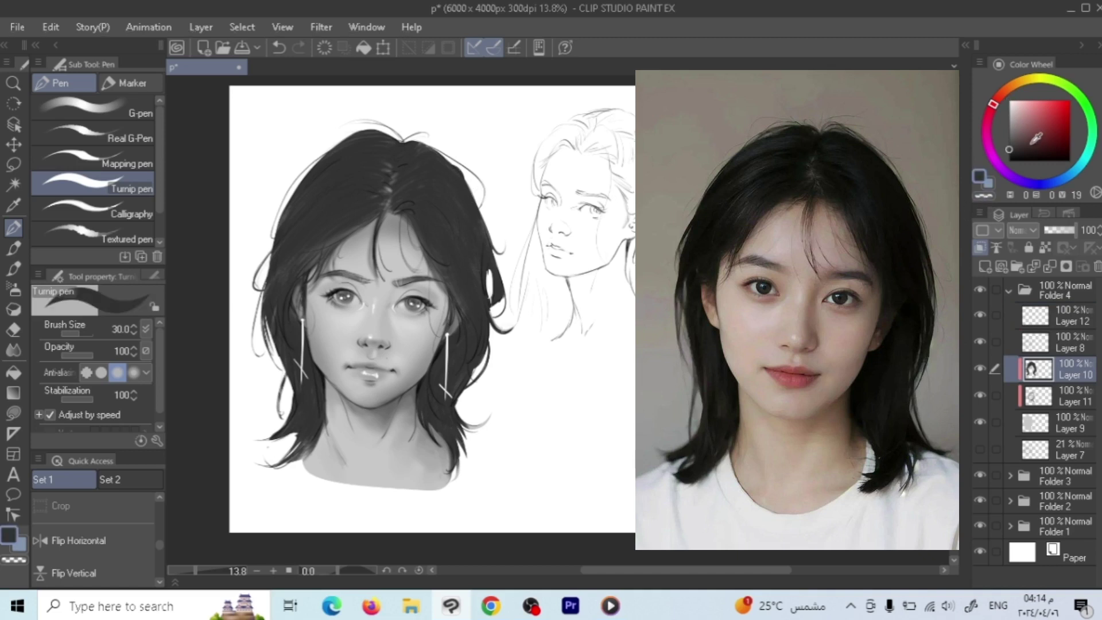
{"action": "left_click", "coordinate": [1011, 154]}
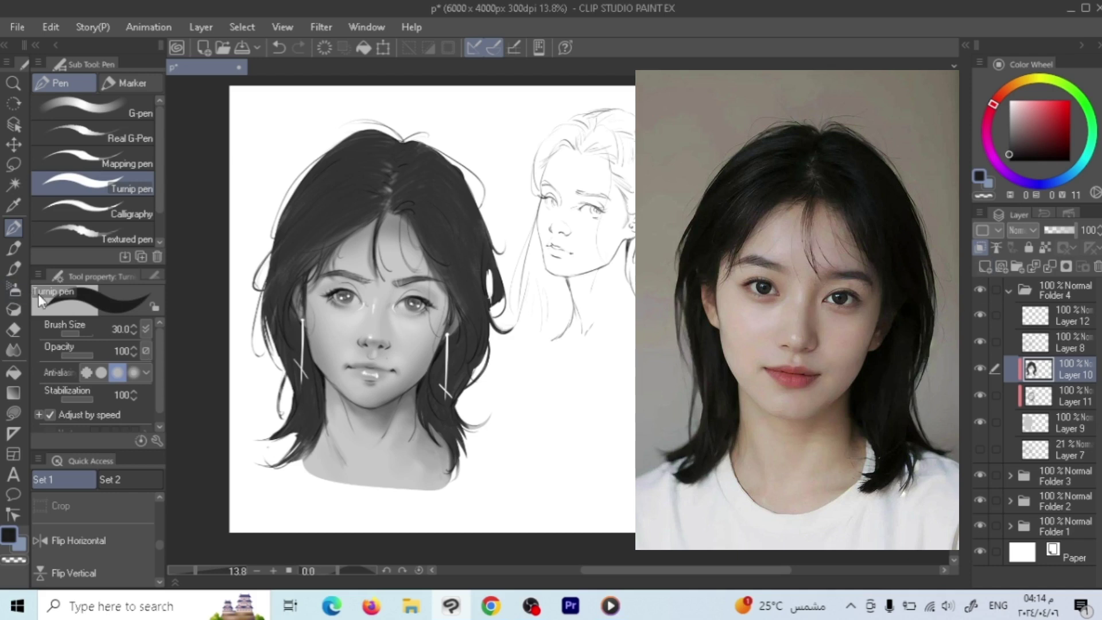
{"action": "left_click", "coordinate": [1034, 372], "text": "ctrl"}
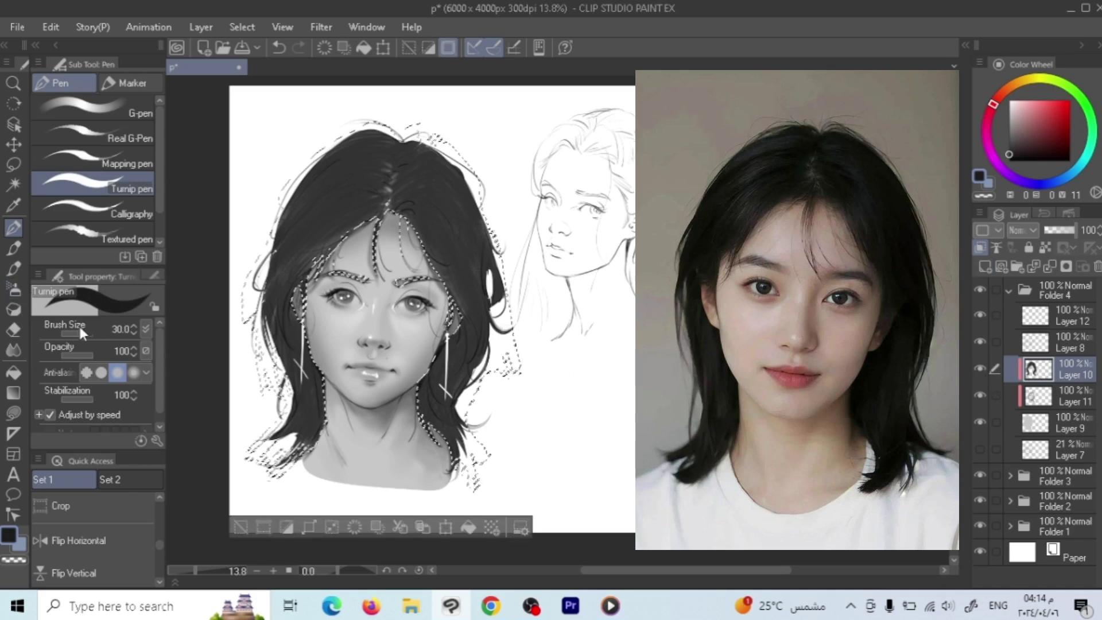
{"action": "key", "text": "e"}
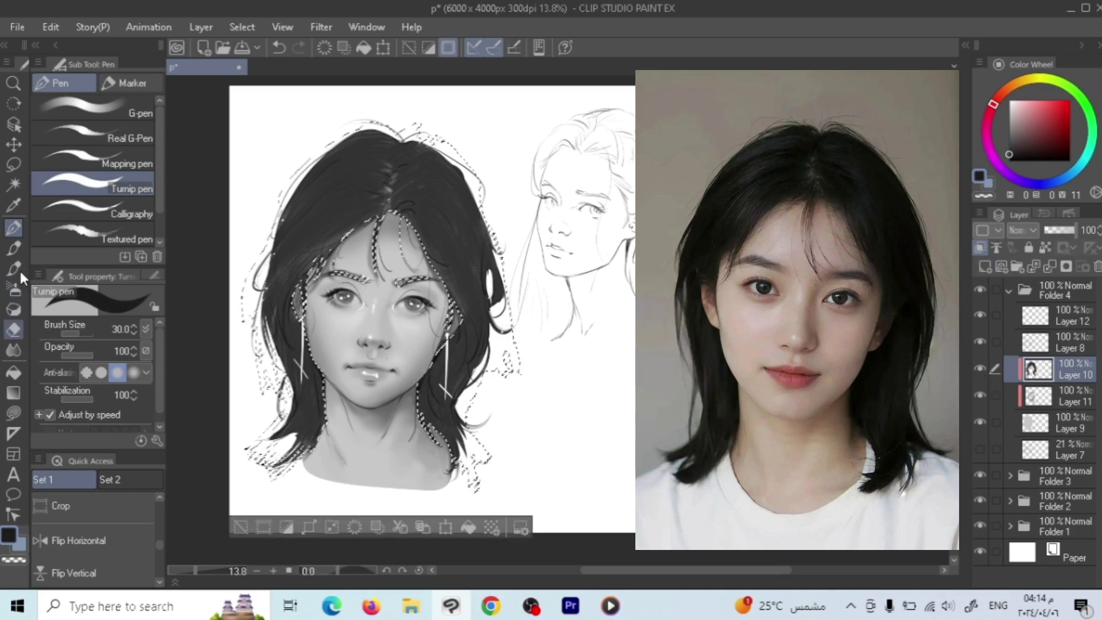
{"action": "left_click", "coordinate": [19, 267]}
{"action": "left_click", "coordinate": [132, 221]}
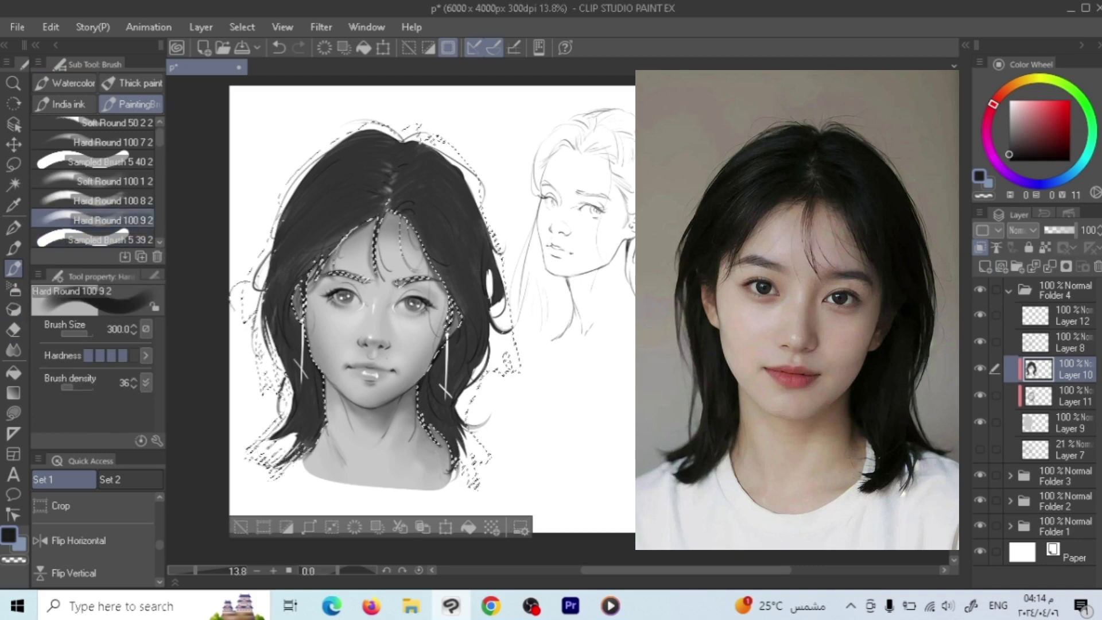
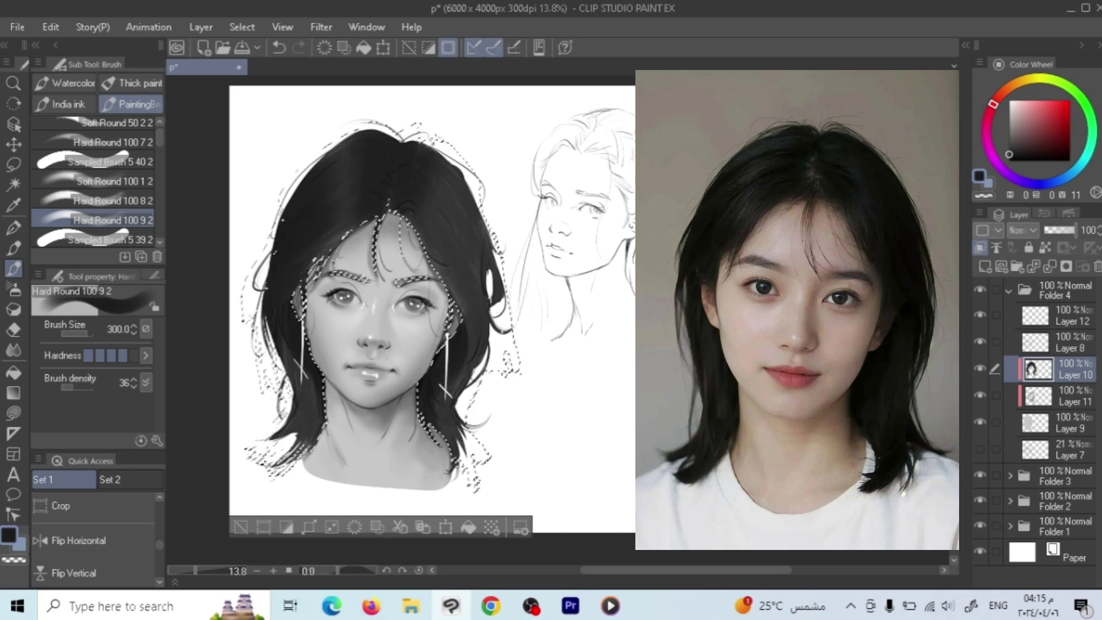
{"action": "key", "text": "alt+Tab"}
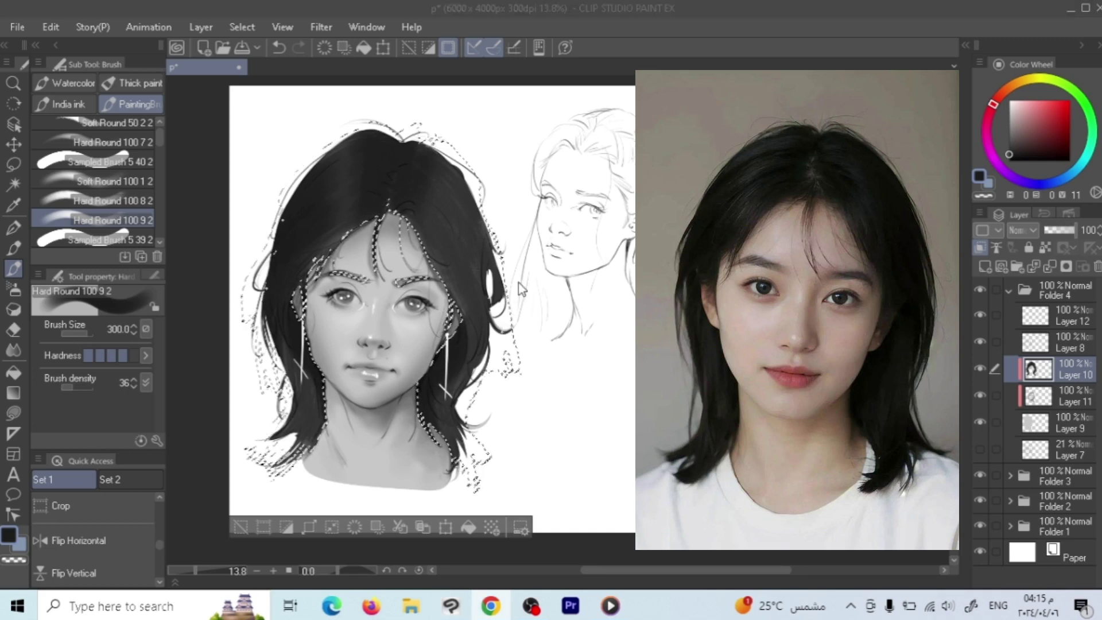
{"action": "left_click", "coordinate": [479, 230]}
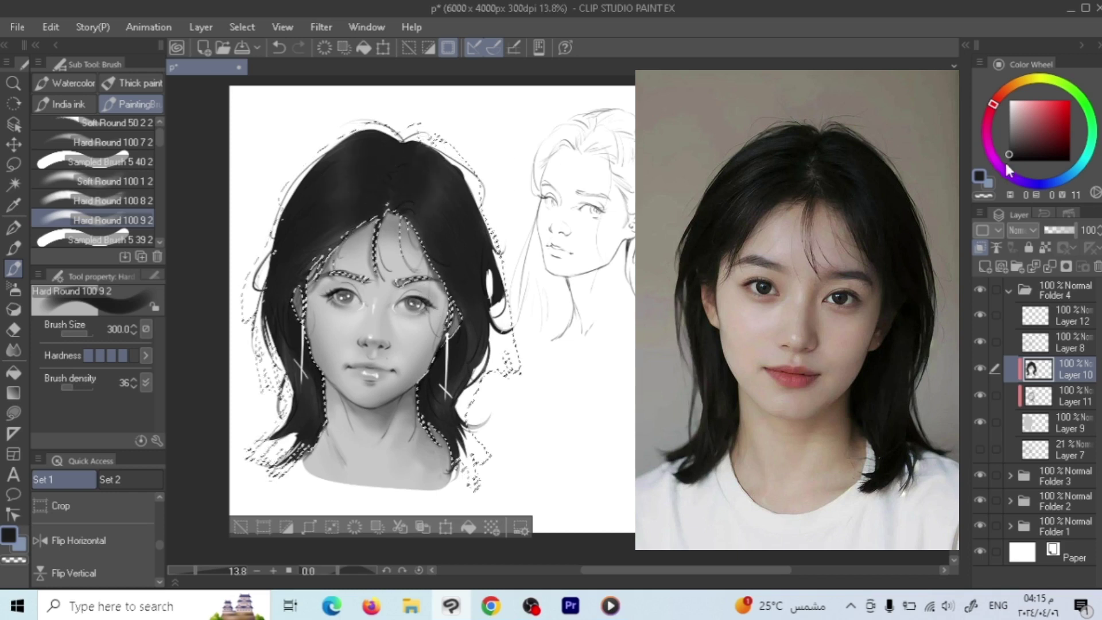
Step: Brush lighter grey sheen strands across the crown with the Sampled Brush 5 42 2 at size 200
{"action": "left_click", "coordinate": [433, 204], "text": "alt"}
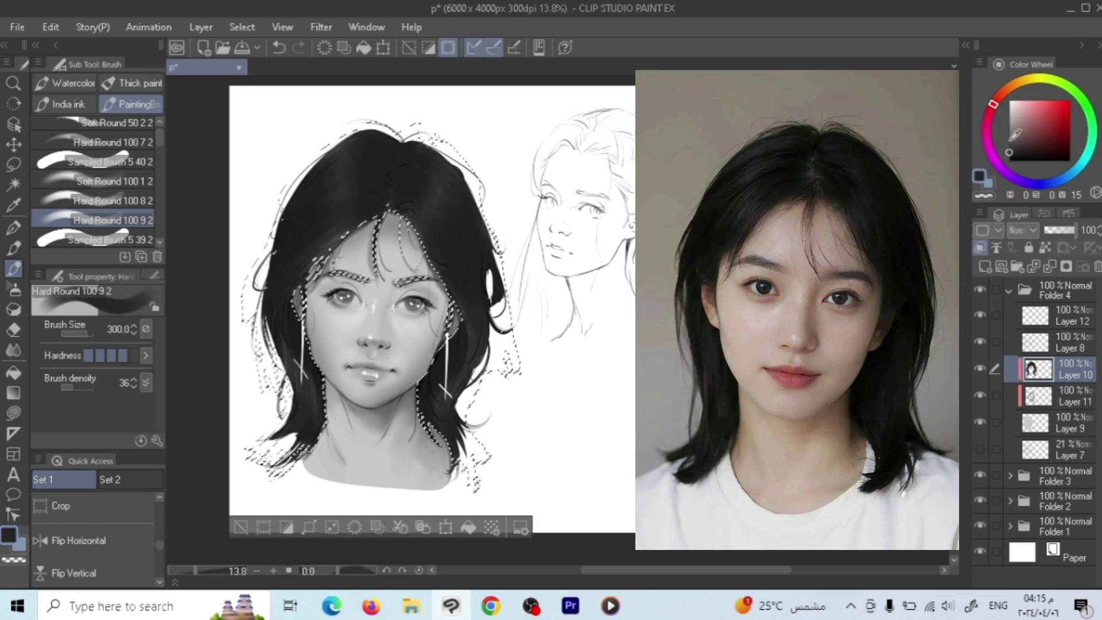
{"action": "left_click_drag", "start_coordinate": [1014, 134], "coordinate": [1007, 140]}
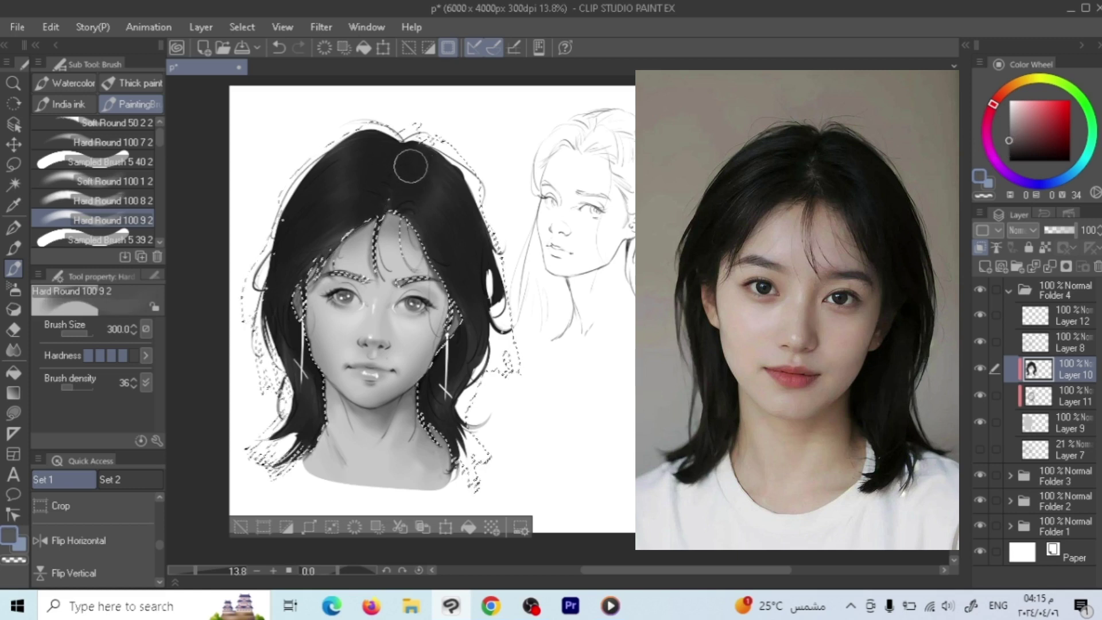
{"action": "scroll", "coordinate": [157, 236], "scroll_direction": "down", "scroll_amount": 5}
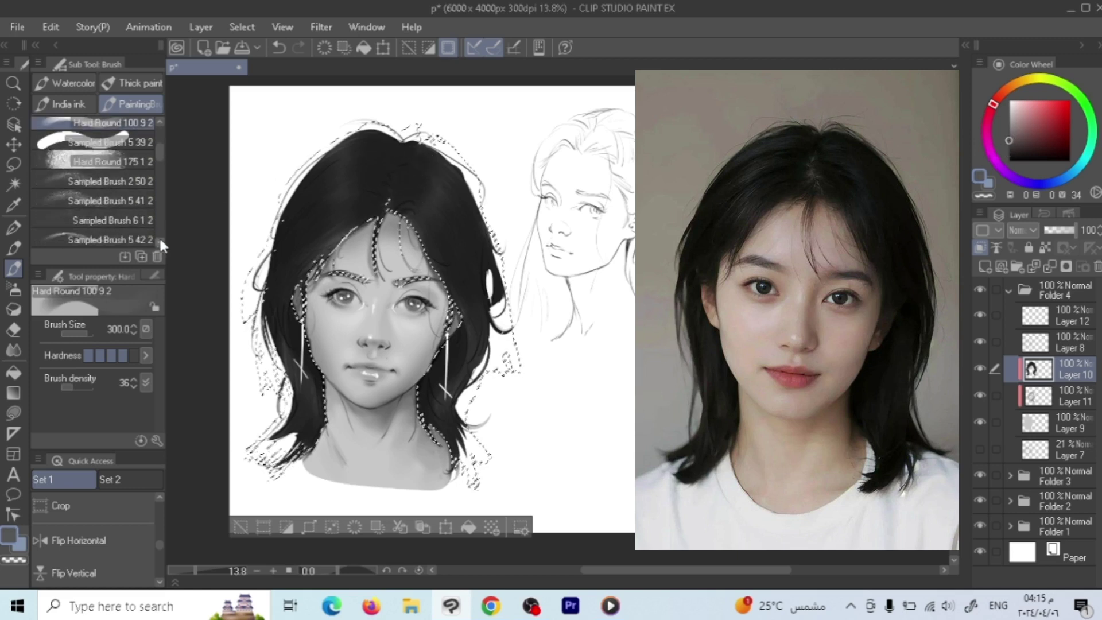
{"action": "scroll", "coordinate": [160, 236], "scroll_direction": "down", "scroll_amount": 1}
{"action": "left_click", "coordinate": [137, 219]}
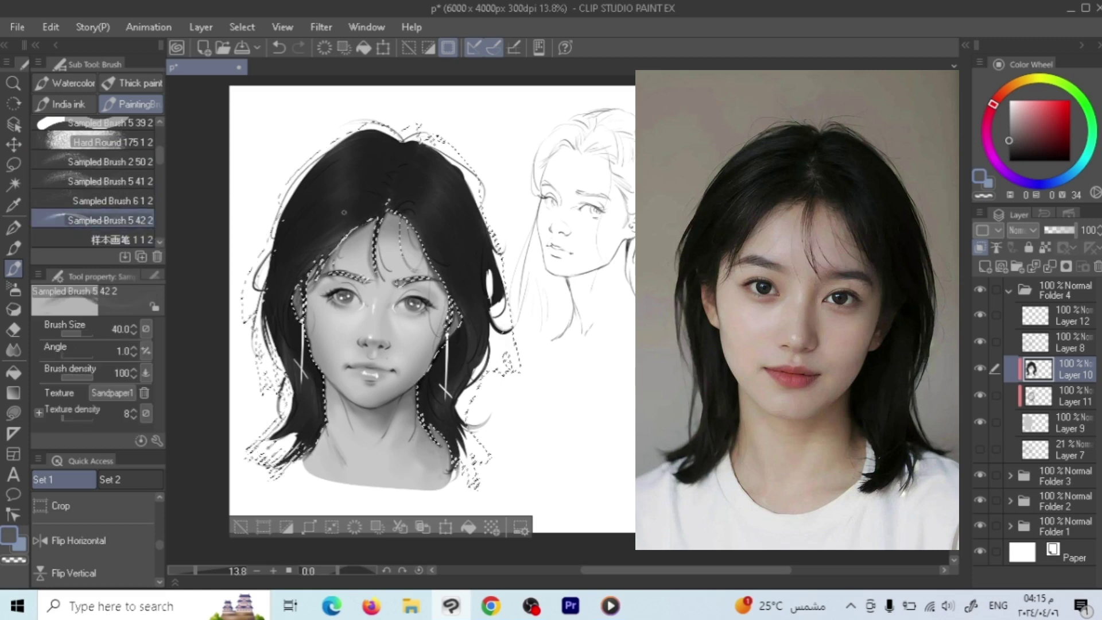
{"action": "key", "text": "]"}
{"action": "key", "text": "]"}
{"action": "key", "text": "]"}
{"action": "key", "text": "]"}
{"action": "key", "text": "]"}
{"action": "key", "text": "]"}
{"action": "key", "text": "bracketright"}
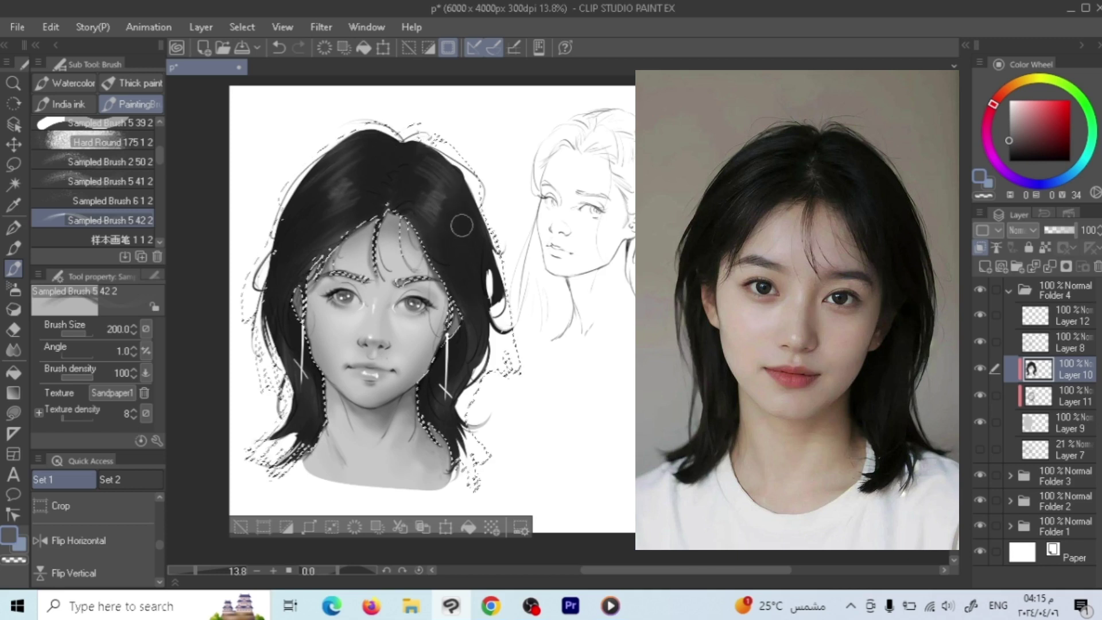
Step: Add finer grey strands to the hair at brush size 50 and clear the selection
{"action": "key", "text": "bracketleft"}
{"action": "key", "text": "bracketleft"}
{"action": "key", "text": "bracketleft"}
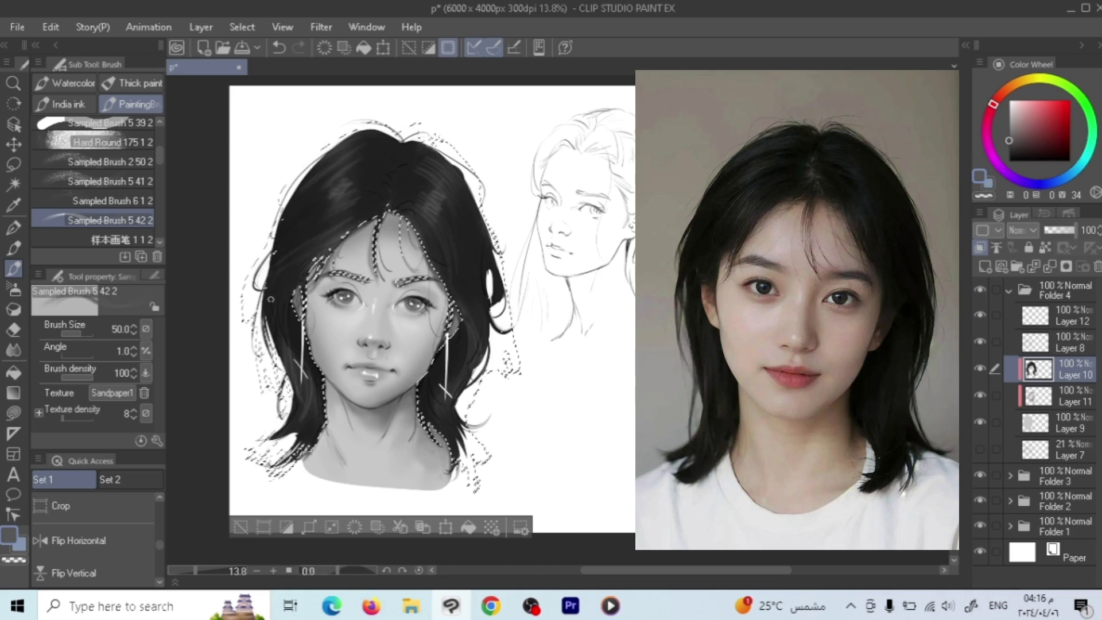
{"action": "key", "text": "ctrl+d"}
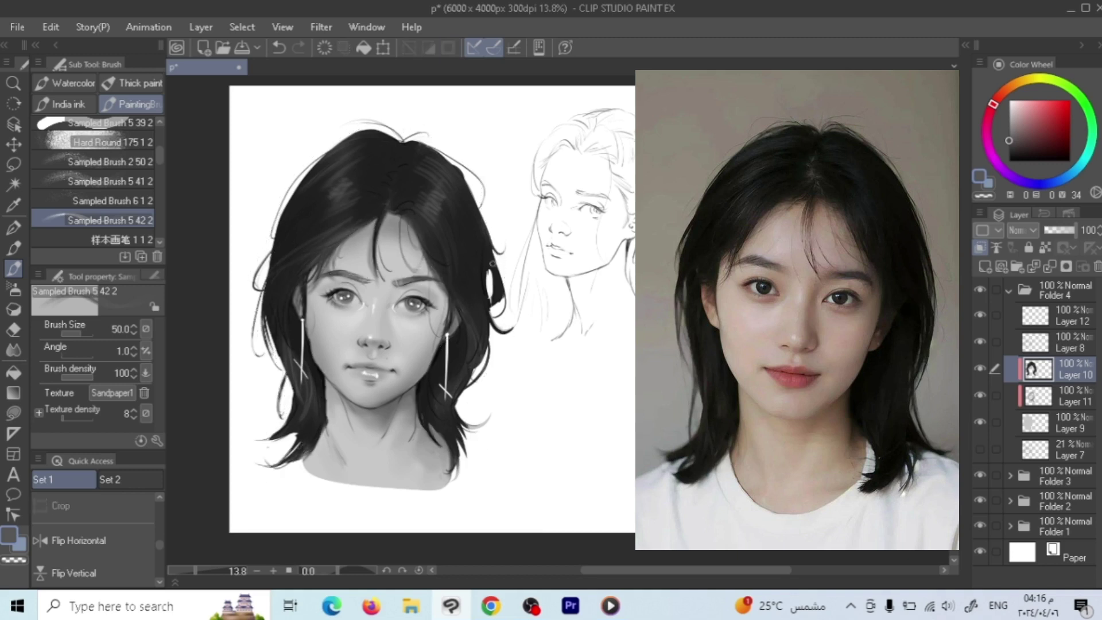
{"action": "left_click_drag", "start_coordinate": [492, 243], "coordinate": [499, 231]}
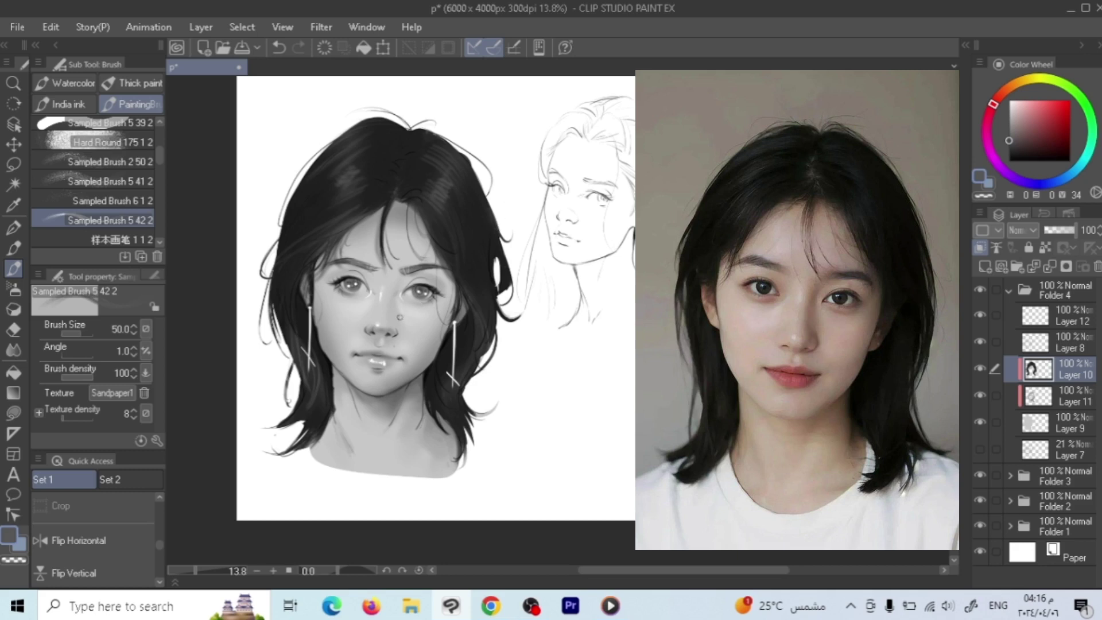
Step: Softly shade the skin around the brows on Layer 11 in mid grey with the Soft Round 100 1 2 brush at size 100
{"action": "left_click", "coordinate": [400, 316], "text": "alt"}
{"action": "left_click", "coordinate": [1052, 406]}
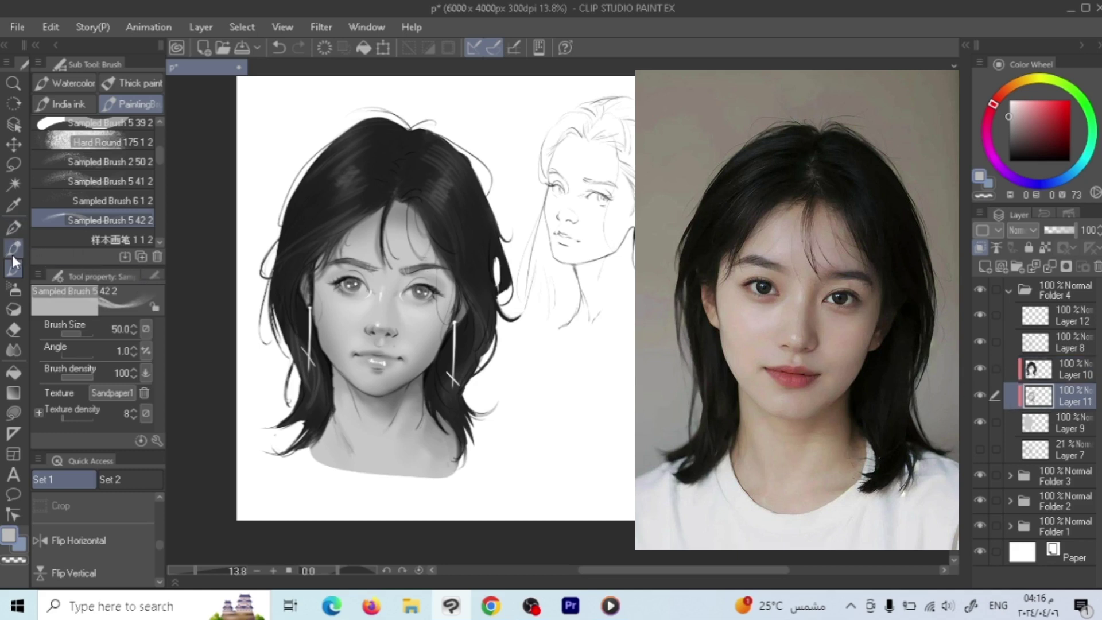
{"action": "scroll", "coordinate": [154, 123], "scroll_direction": "up", "scroll_amount": 3}
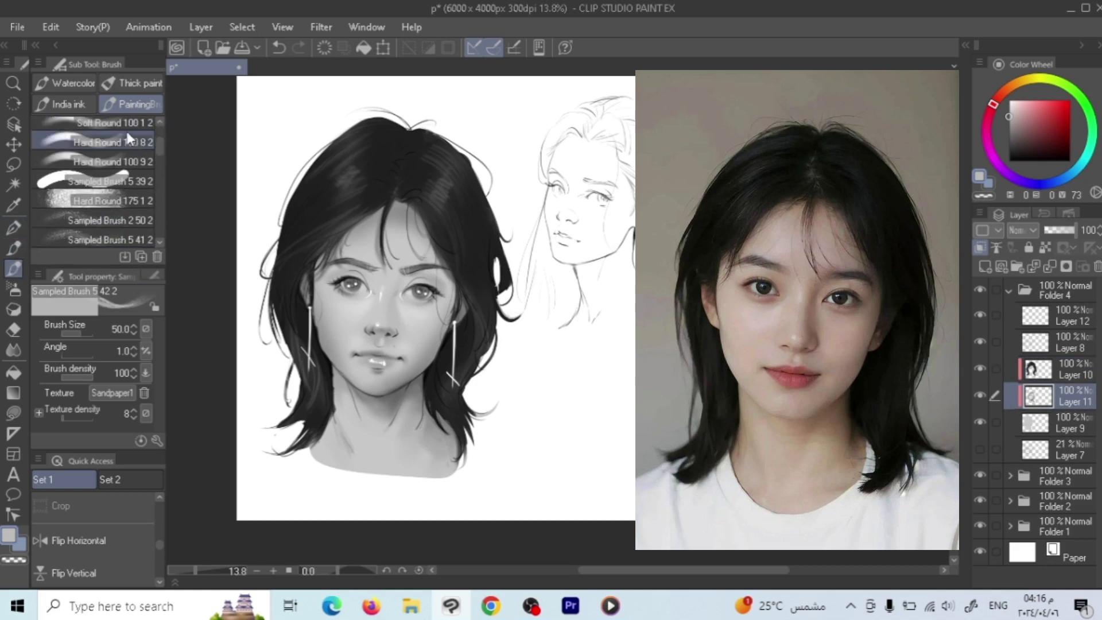
{"action": "left_click", "coordinate": [115, 123]}
{"action": "key", "text": "bracketright"}
{"action": "key", "text": "bracketright"}
{"action": "key", "text": "bracketright"}
{"action": "key", "text": "bracketright"}
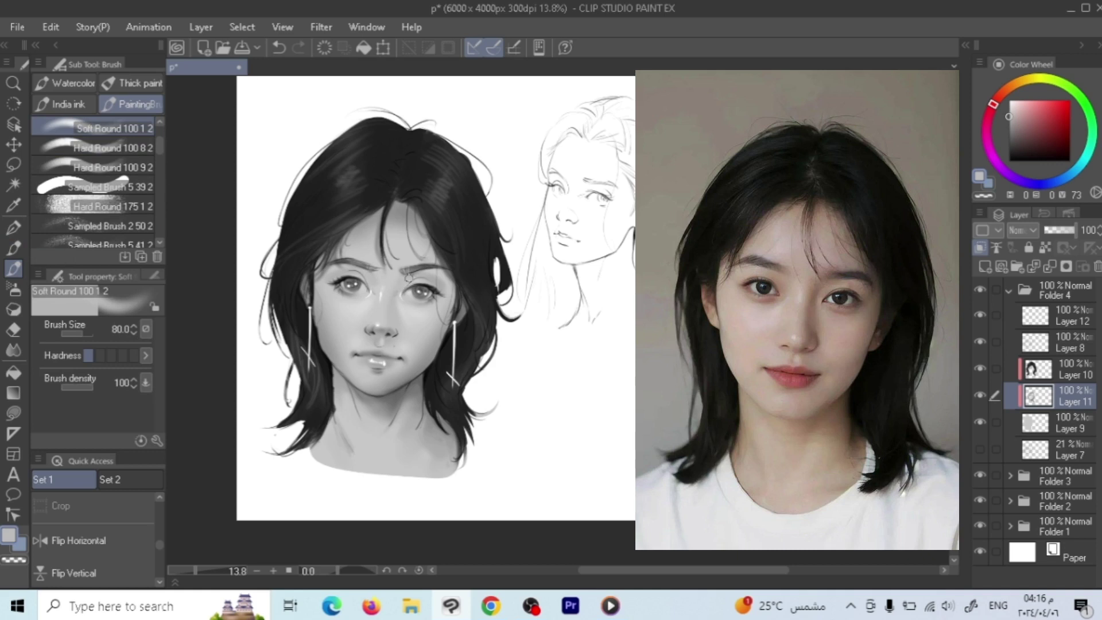
{"action": "left_click", "coordinate": [1013, 122]}
{"action": "left_click", "coordinate": [1009, 122]}
{"action": "key", "text": "bracketright"}
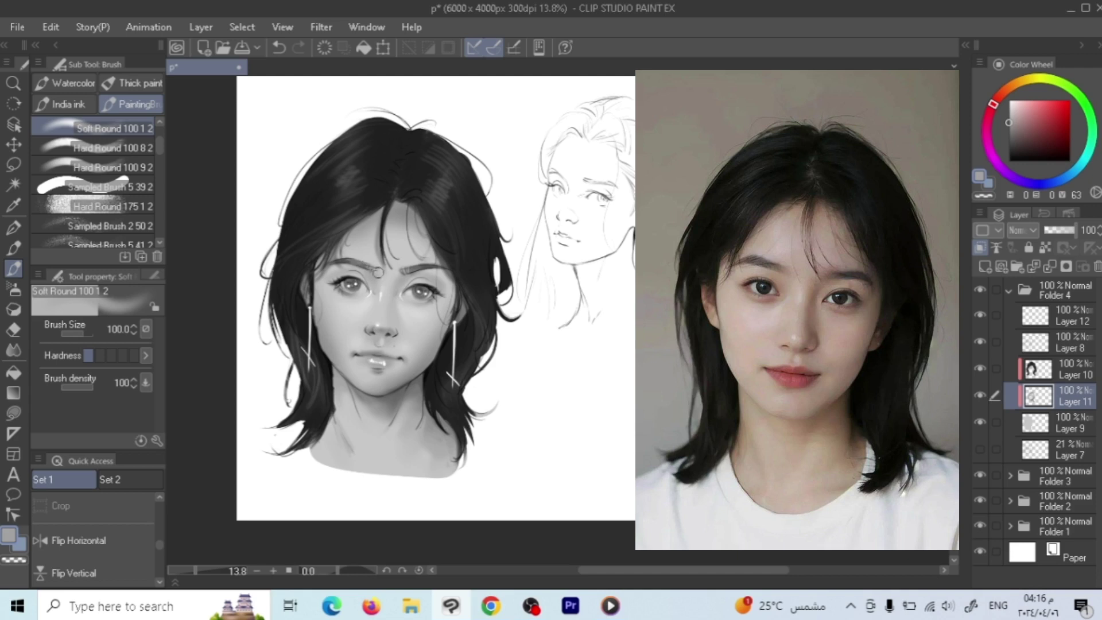
Step: Deepen the soft face shading with a darker grey, varying the brush size around 80 to 100
{"action": "key", "text": "bracketleft"}
{"action": "key", "text": "bracketleft"}
{"action": "key", "text": "bracketright"}
{"action": "left_click", "coordinate": [1009, 130]}
{"action": "key", "text": "bracketleft"}
{"action": "key", "text": "bracketleft"}
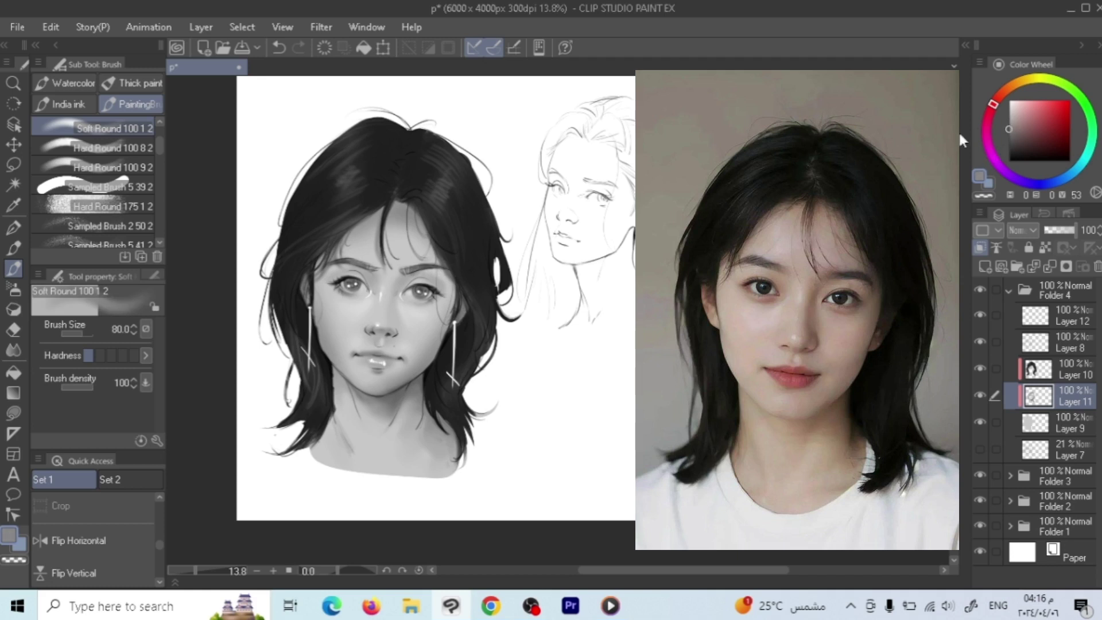
{"action": "key", "text": "bracketleft"}
{"action": "key", "text": "bracketright"}
{"action": "key", "text": "bracketright"}
{"action": "key", "text": "bracketright"}
{"action": "key", "text": "bracketright"}
{"action": "key", "text": "bracketright"}
Step: Sample the cheek's grey and touch up the skin beside the hair at brush size 25
{"action": "left_click", "coordinate": [327, 330], "text": "alt"}
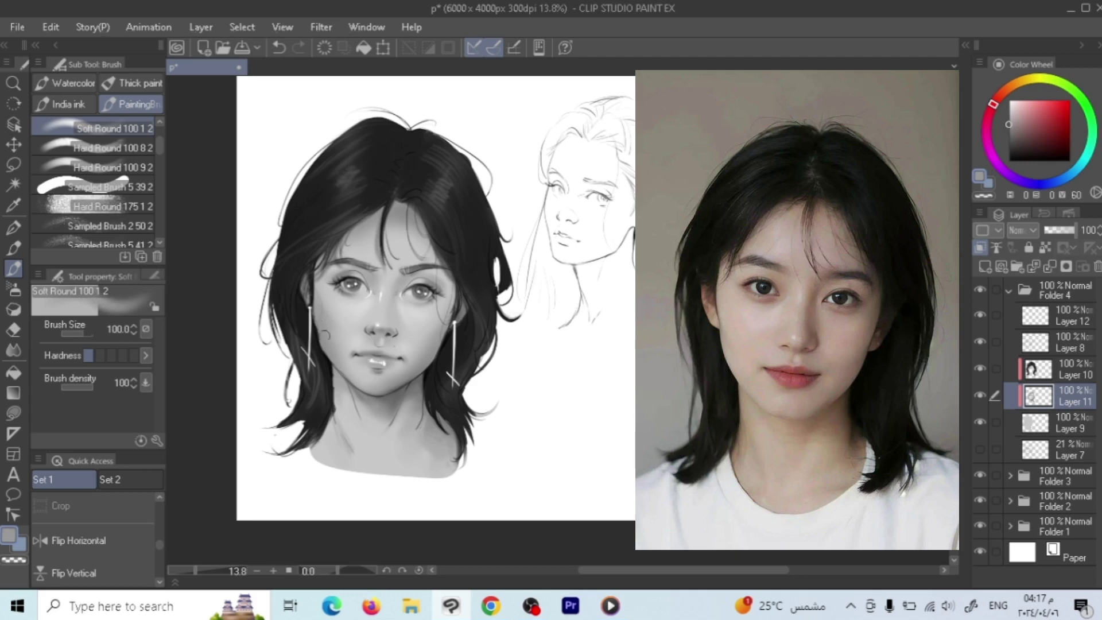
{"action": "key", "text": "bracketleft"}
{"action": "key", "text": "bracketleft"}
{"action": "key", "text": "bracketleft"}
{"action": "key", "text": "bracketleft"}
{"action": "key", "text": "bracketleft"}
{"action": "key", "text": "bracketleft"}
{"action": "key", "text": "bracketleft"}
{"action": "key", "text": "bracketleft"}
Step: Try to draw dark hair strands beside the neck on Layer 10 with the Turnip pen at size 30
{"action": "left_click", "coordinate": [1038, 373]}
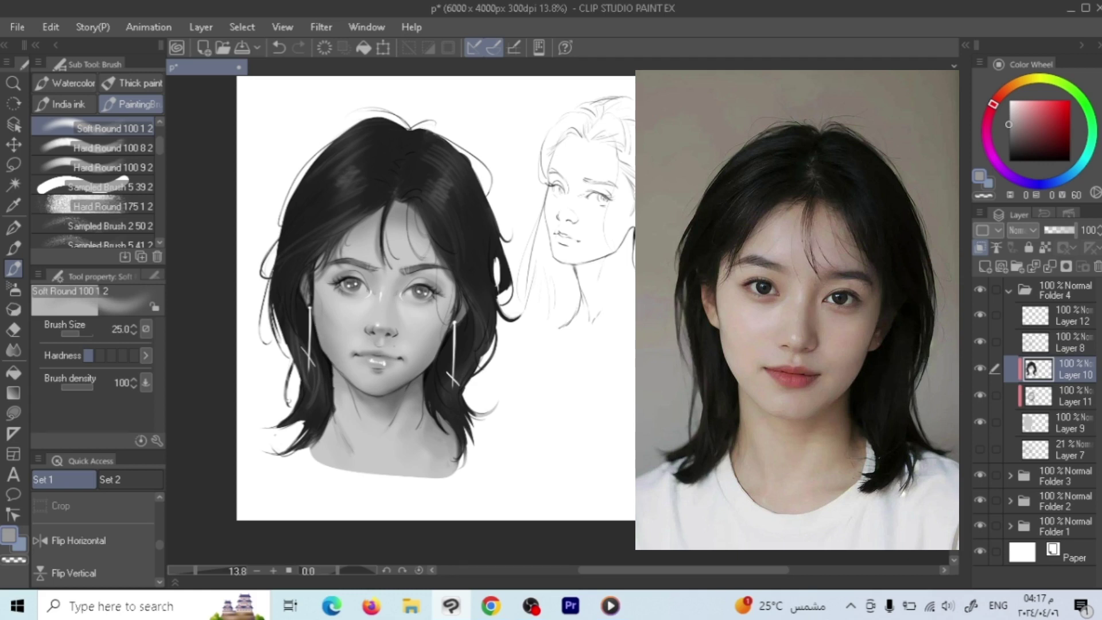
{"action": "key", "text": "p"}
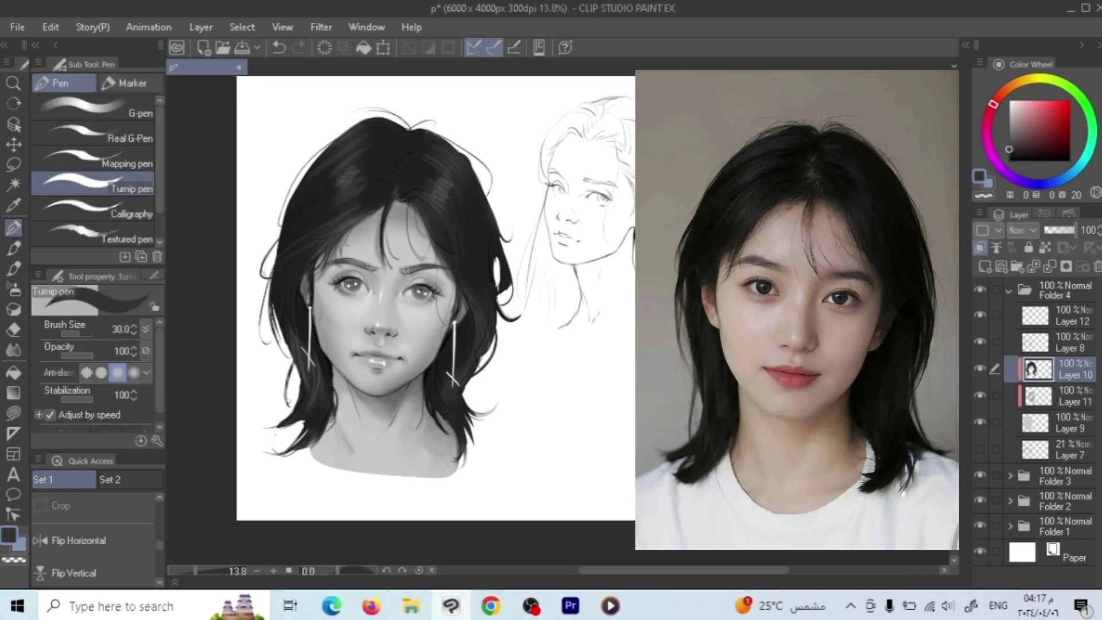
{"action": "left_click_drag", "start_coordinate": [331, 376], "coordinate": [344, 379]}
{"action": "key", "text": "ctrl+z"}
{"action": "left_click_drag", "start_coordinate": [343, 409], "coordinate": [325, 427]}
{"action": "key", "text": "ctrl+z"}
{"action": "left_click_drag", "start_coordinate": [333, 363], "coordinate": [323, 446]}
{"action": "key", "text": "ctrl+z"}
{"action": "key", "text": "ctrl+z"}
Step: Clean up the hair edge along the neck on Layer 12 with Turnip pen strokes in sampled neck greys
{"action": "left_click", "coordinate": [1040, 323]}
{"action": "left_click", "coordinate": [340, 374], "text": "alt"}
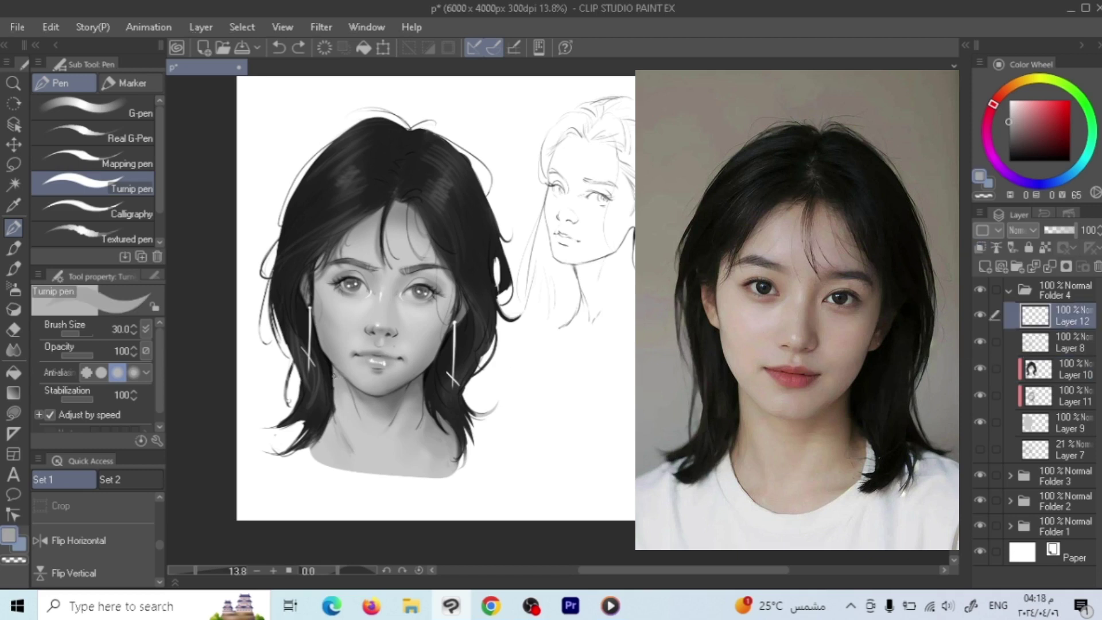
{"action": "left_click_drag", "start_coordinate": [336, 395], "coordinate": [337, 421]}
{"action": "left_click", "coordinate": [340, 427], "text": "alt"}
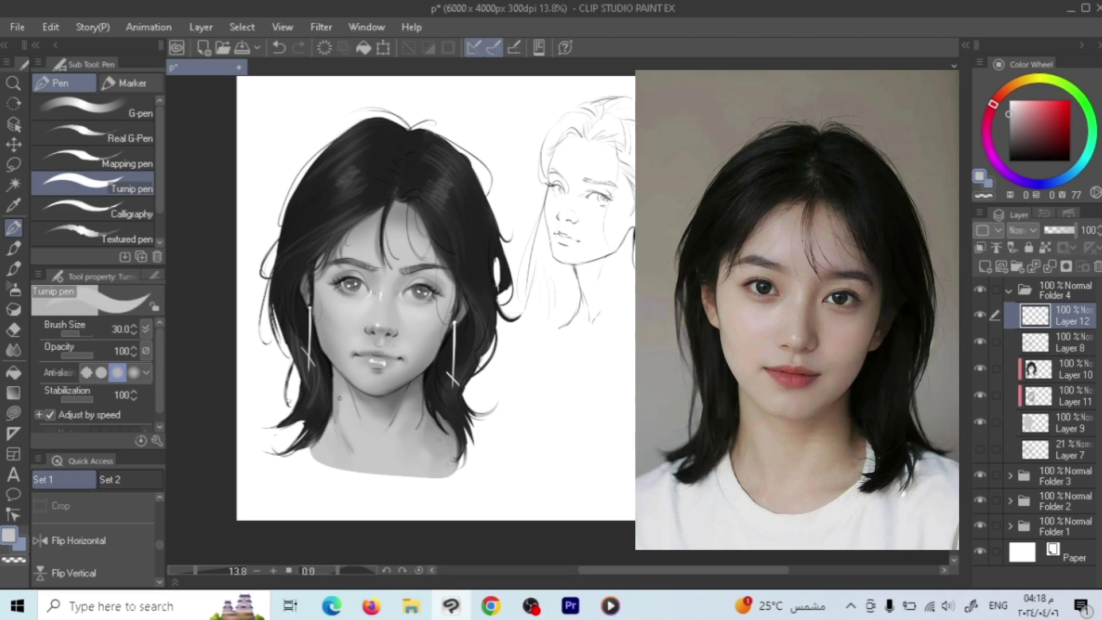
{"action": "left_click_drag", "start_coordinate": [337, 396], "coordinate": [337, 419]}
Step: Tidy the jaw edge near the earring with a short Turnip pen stroke in the sampled skin grey
{"action": "left_click", "coordinate": [338, 377], "text": "alt"}
{"action": "left_click", "coordinate": [347, 400], "text": "alt"}
{"action": "left_click", "coordinate": [326, 358], "text": "alt"}
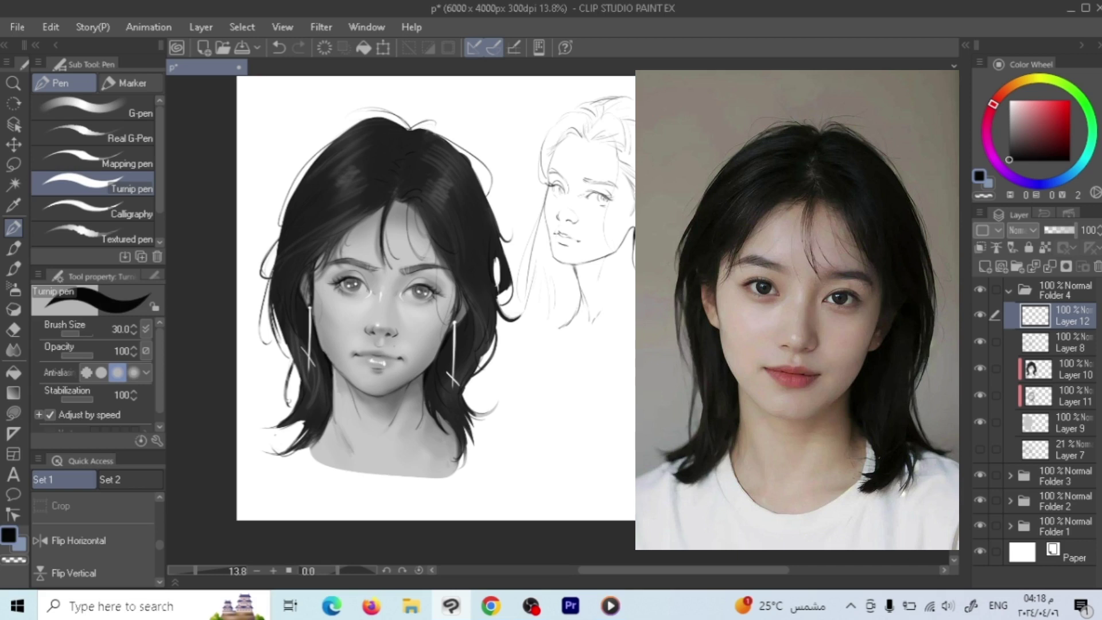
{"action": "left_click", "coordinate": [333, 348], "text": "alt"}
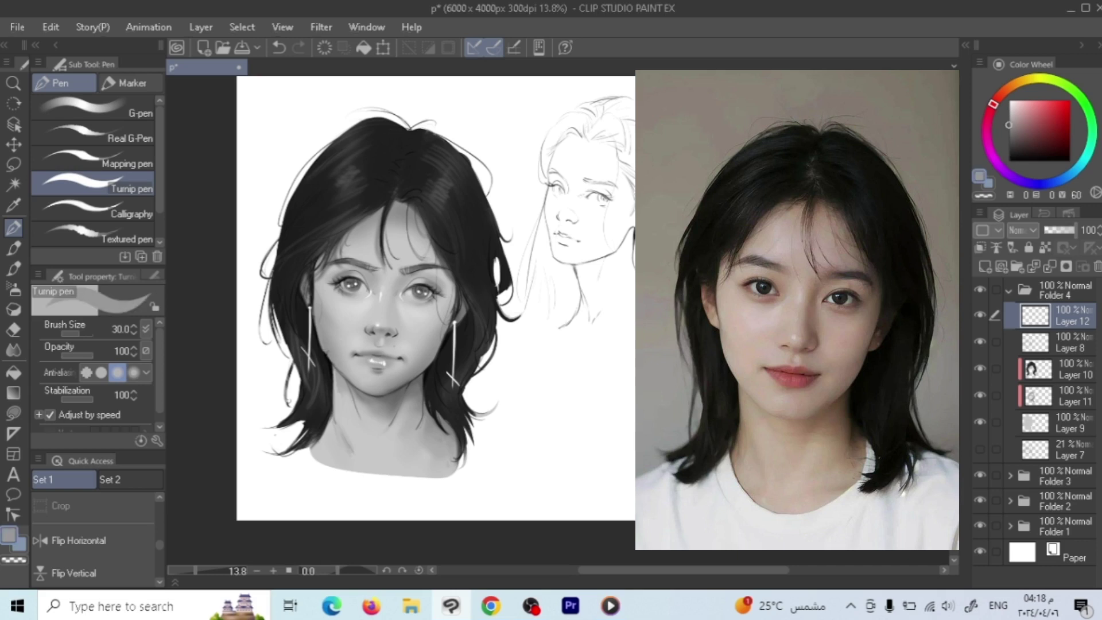
{"action": "left_click_drag", "start_coordinate": [324, 348], "coordinate": [330, 358]}
Step: Soften the skin below the jaw with an enlarged Soft Round 100 1 2 brush in the sampled neck grey
{"action": "key", "text": "b"}
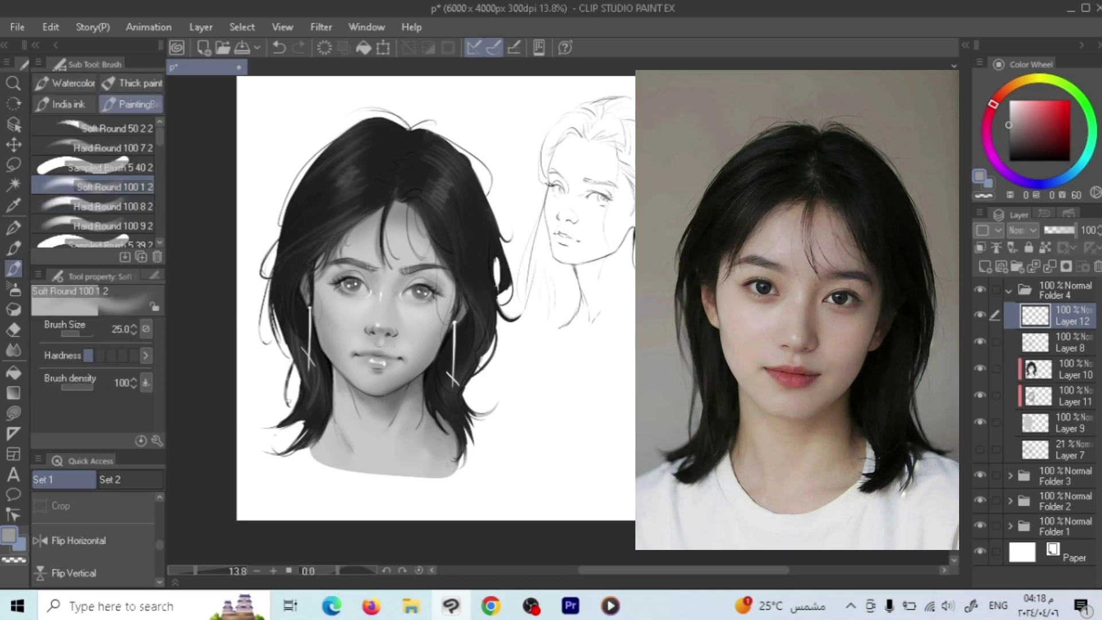
{"action": "left_click", "coordinate": [337, 371], "text": "alt"}
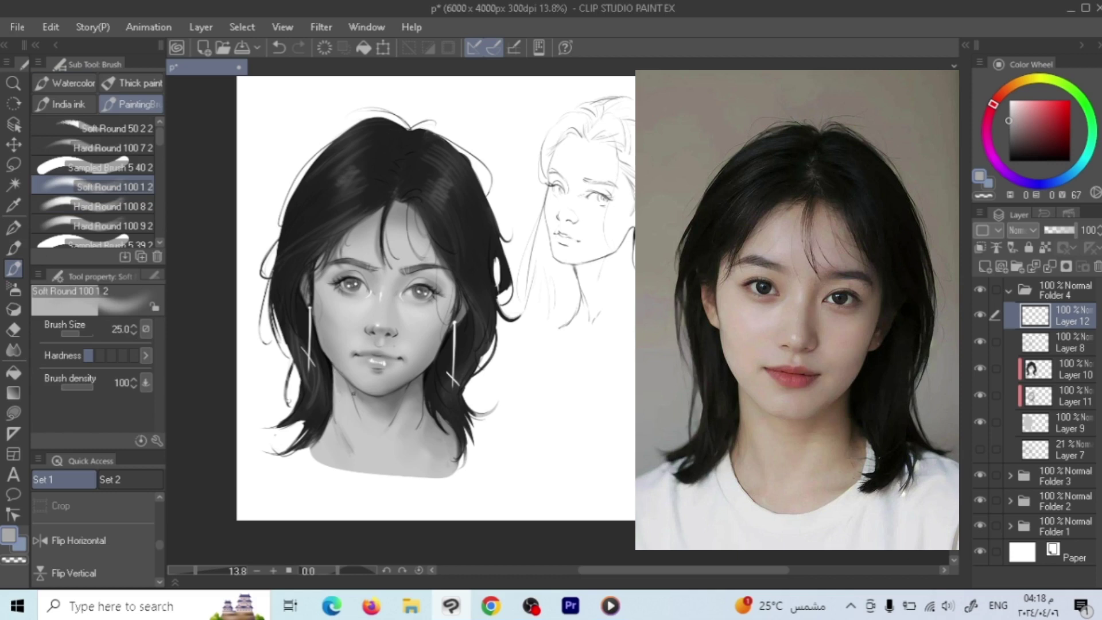
{"action": "key", "text": "]"}
{"action": "key", "text": "]"}
{"action": "key", "text": "]"}
{"action": "key", "text": "]"}
Step: Paint thin dark hair strands over both sides of the neck and shoulders with the Soft Round brush at size 25
{"action": "left_click", "coordinate": [327, 416], "text": "alt"}
{"action": "key", "text": "bracketleft"}
{"action": "key", "text": "bracketleft"}
{"action": "key", "text": "bracketleft"}
{"action": "key", "text": "bracketleft"}
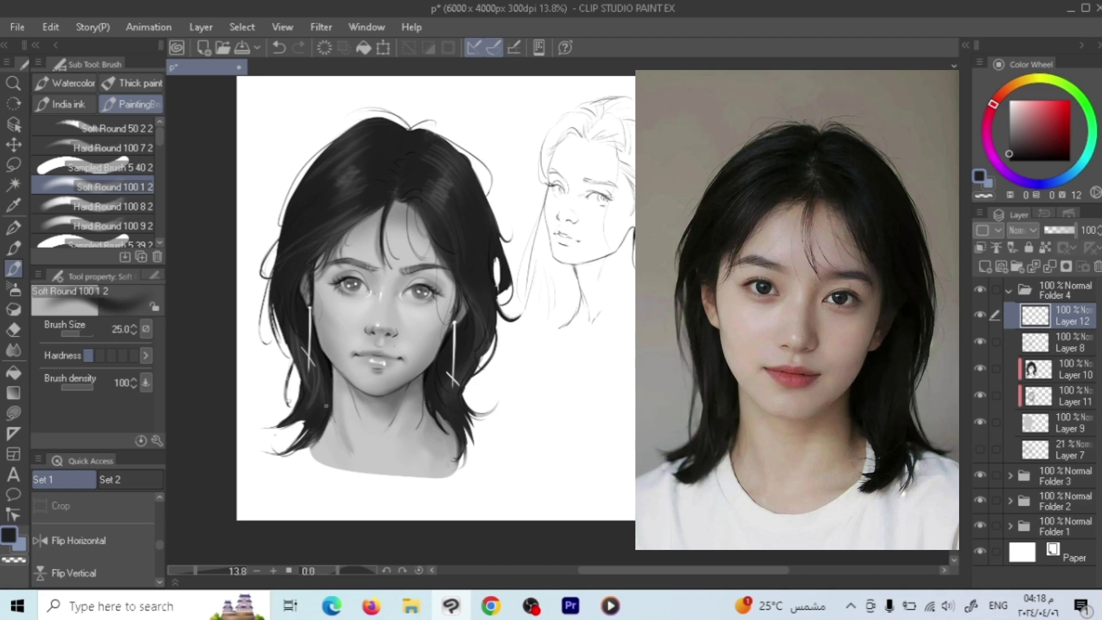
{"action": "mouse_move", "coordinate": [326, 415]}
{"action": "left_mouse_down"}
{"action": "mouse_move", "coordinate": [330, 447]}
{"action": "mouse_move", "coordinate": [308, 457]}
{"action": "left_mouse_up"}
{"action": "key", "text": "bracketright"}
{"action": "key", "text": "bracketright"}
{"action": "key", "text": "bracketleft"}
{"action": "key", "text": "bracketleft"}
{"action": "left_click_drag", "start_coordinate": [455, 438], "coordinate": [439, 454]}
{"action": "left_click_drag", "start_coordinate": [335, 428], "coordinate": [339, 434]}
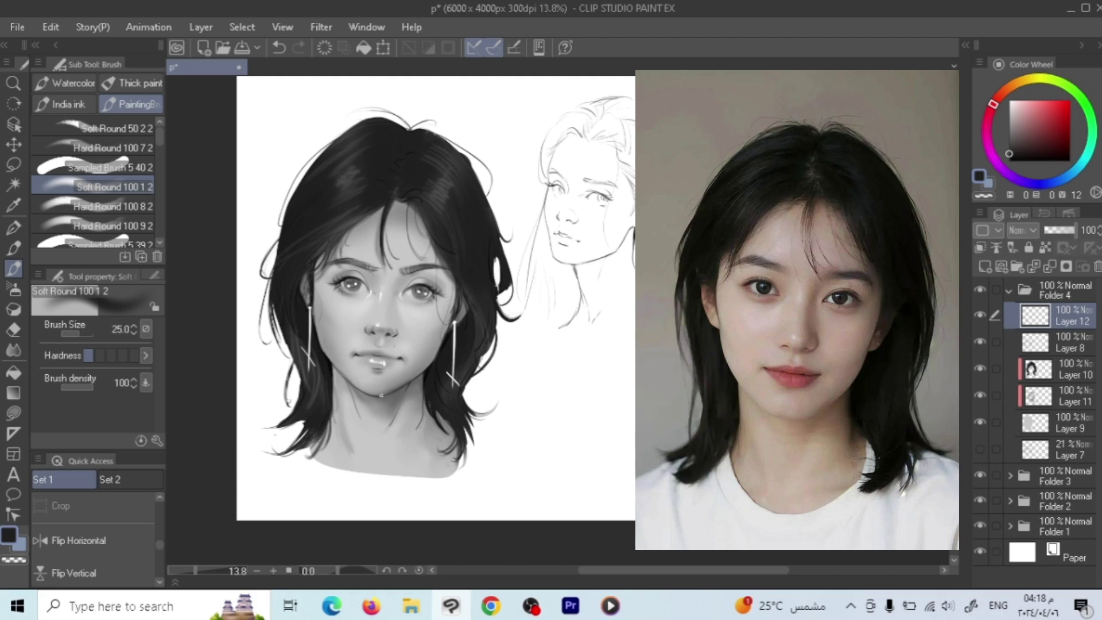
{"action": "left_click", "coordinate": [376, 384]}
Step: Deepen the hair shadows beside the jaw and earring with the Soft Round 100 1 2 brush at size 70 in a sampled near-black
{"action": "left_click", "coordinate": [331, 365], "text": "alt"}
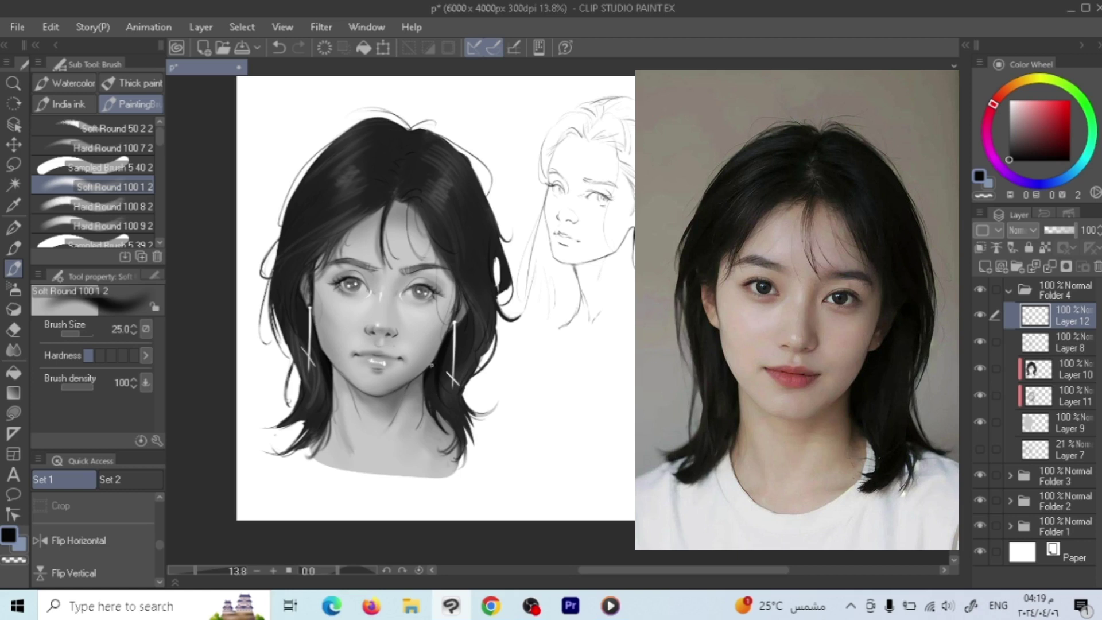
{"action": "key", "text": "]"}
{"action": "key", "text": "]"}
{"action": "key", "text": "]"}
{"action": "key", "text": "]"}
{"action": "key", "text": "bracketleft"}
{"action": "key", "text": "bracketleft"}
{"action": "key", "text": "bracketright"}
{"action": "key", "text": "bracketright"}
{"action": "key", "text": "bracketright"}
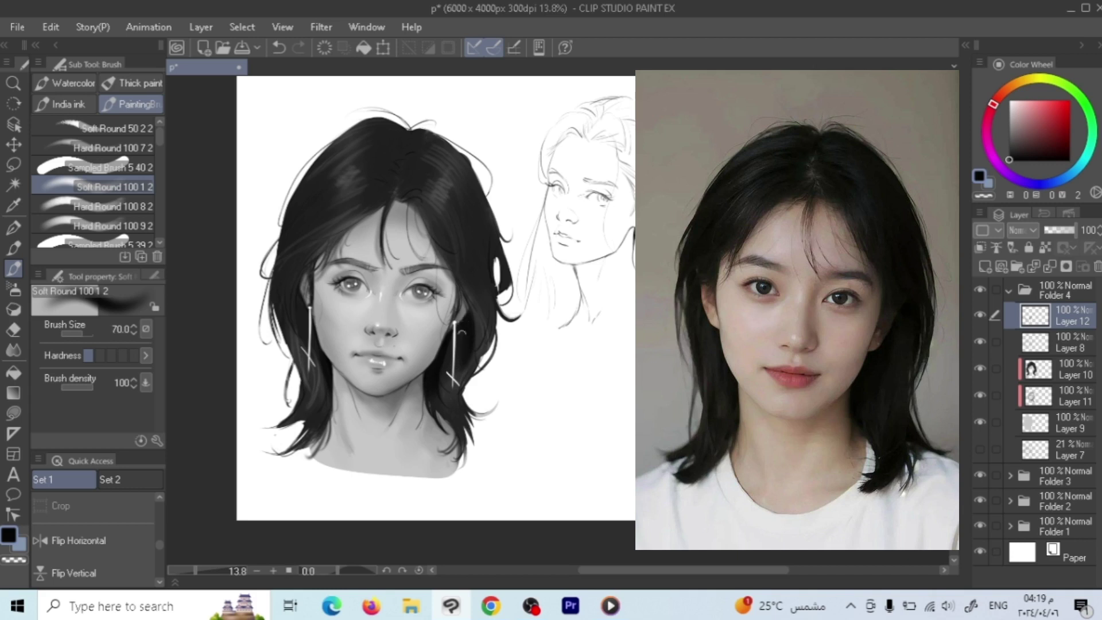
Step: Paint fine near-black strands from the temple to the outer hair on the image's right at brush size 25
{"action": "key", "text": "bracketleft"}
{"action": "key", "text": "bracketleft"}
{"action": "key", "text": "bracketleft"}
{"action": "key", "text": "bracketleft"}
{"action": "key", "text": "bracketleft"}
{"action": "left_click_drag", "start_coordinate": [437, 251], "coordinate": [457, 282]}
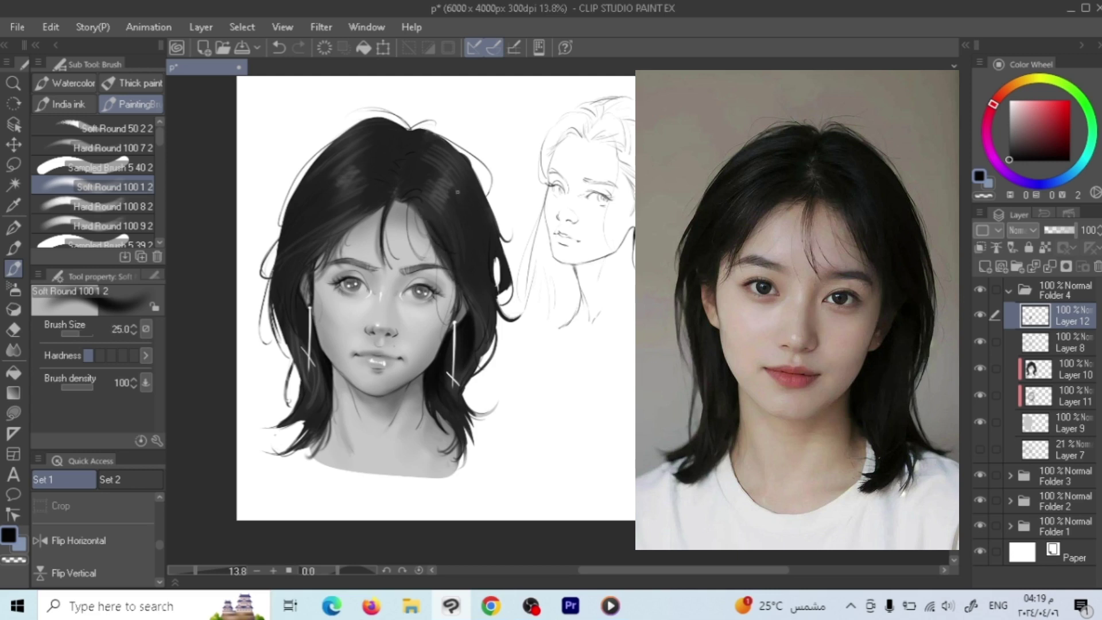
{"action": "left_click_drag", "start_coordinate": [493, 258], "coordinate": [496, 274]}
Step: Darken the hair mass outside the earring on the image's right with a broad soft stroke at brush size 70
{"action": "key", "text": "]"}
{"action": "key", "text": "]"}
{"action": "key", "text": "]"}
{"action": "key", "text": "]"}
{"action": "key", "text": "]"}
{"action": "mouse_move", "coordinate": [467, 287]}
{"action": "left_mouse_down"}
{"action": "mouse_move", "coordinate": [487, 343]}
{"action": "mouse_move", "coordinate": [476, 348]}
{"action": "left_mouse_up"}
{"action": "key", "text": "bracketleft"}
{"action": "key", "text": "bracketleft"}
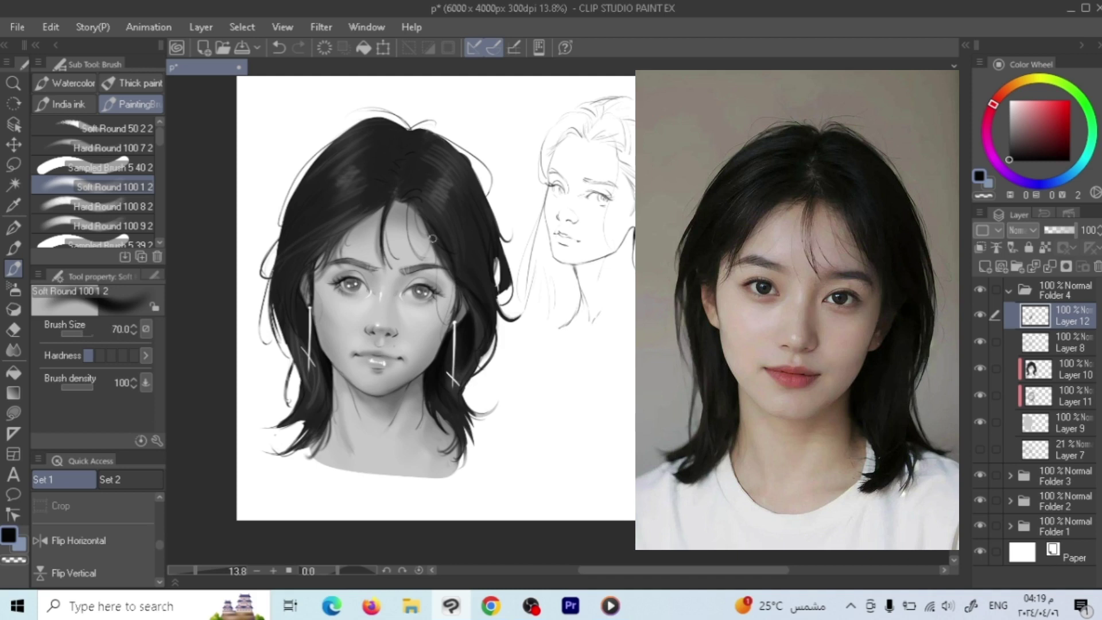
Step: Darken the hair beside the ear on the image's left at brush size 80
{"action": "key", "text": "bracketright"}
{"action": "key", "text": "bracketright"}
{"action": "key", "text": "bracketright"}
{"action": "key", "text": "bracketleft"}
{"action": "key", "text": "bracketleft"}
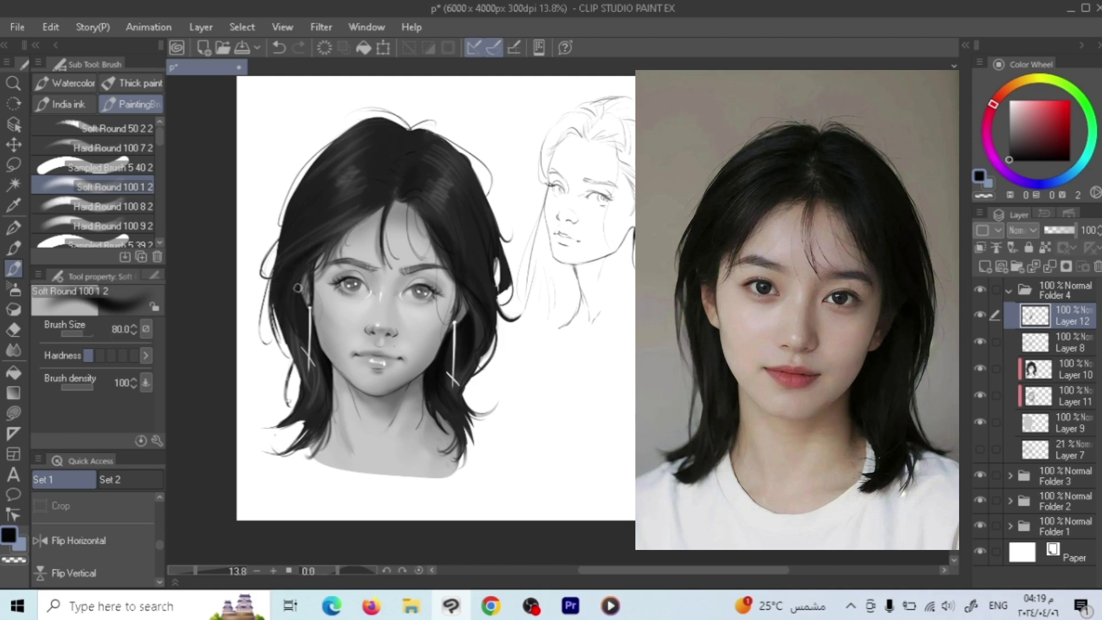
Step: Refine the dark hair edge beside the temple on the image's right at brush size 40
{"action": "key", "text": "bracketleft"}
{"action": "key", "text": "bracketleft"}
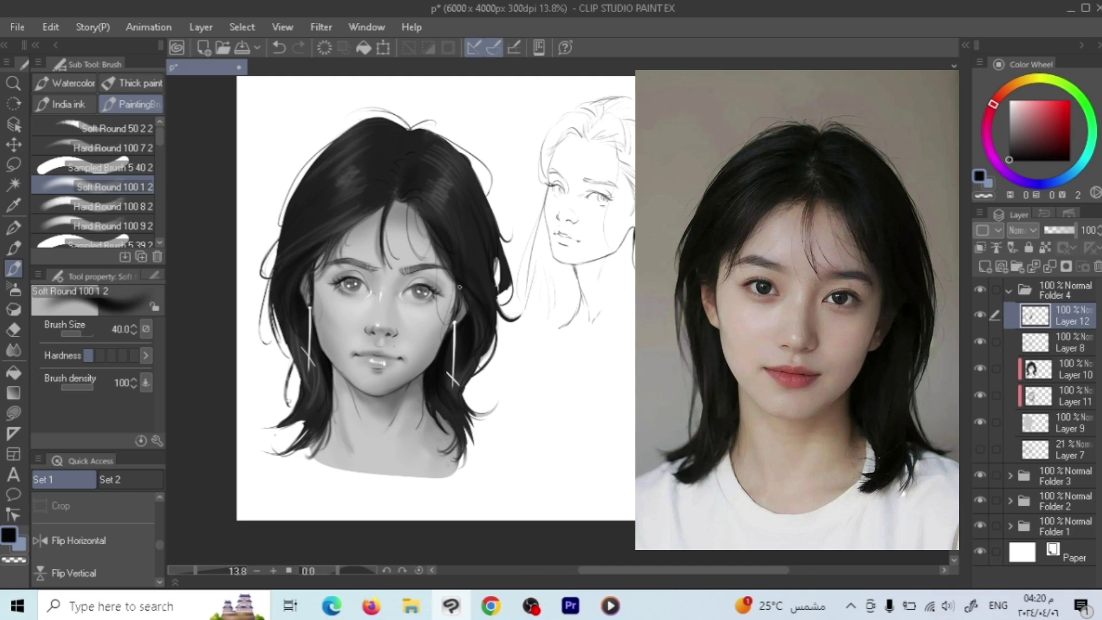
{"action": "key", "text": "bracketright"}
{"action": "key", "text": "bracketright"}
{"action": "key", "text": "bracketright"}
{"action": "key", "text": "bracketright"}
{"action": "key", "text": "bracketleft"}
{"action": "key", "text": "bracketleft"}
{"action": "key", "text": "bracketleft"}
{"action": "key", "text": "bracketleft"}
Step: Sample the light skin grey below the eye and trim the lower edge of the neck and shoulders
{"action": "left_click", "coordinate": [358, 303], "text": "alt"}
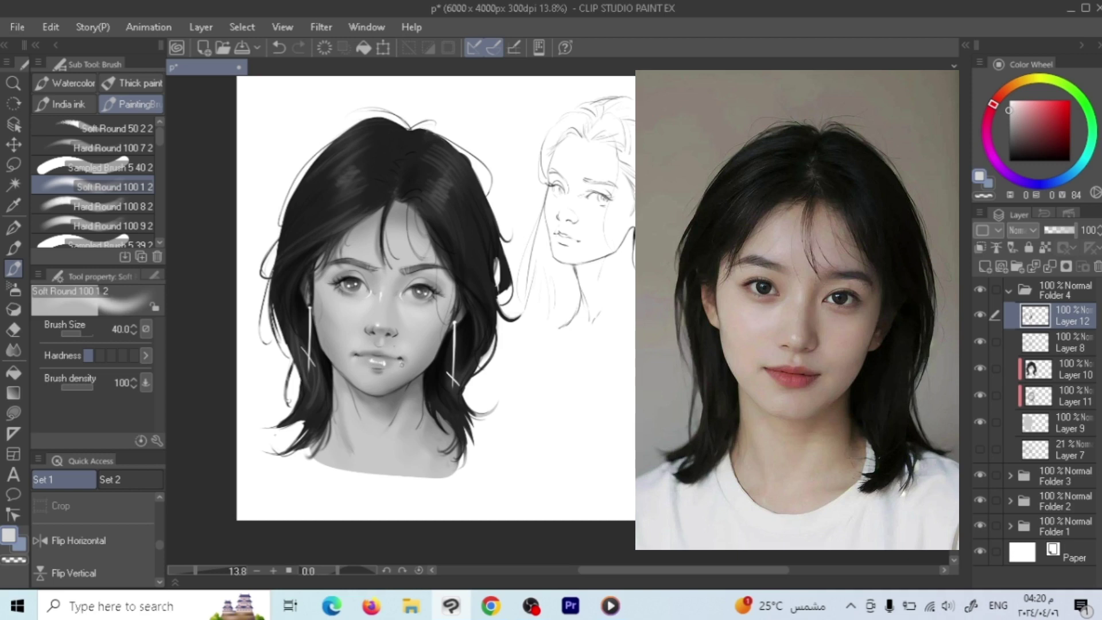
{"action": "mouse_move", "coordinate": [458, 467]}
{"action": "left_mouse_down"}
{"action": "mouse_move", "coordinate": [347, 471]}
{"action": "mouse_move", "coordinate": [379, 468]}
{"action": "left_mouse_up"}
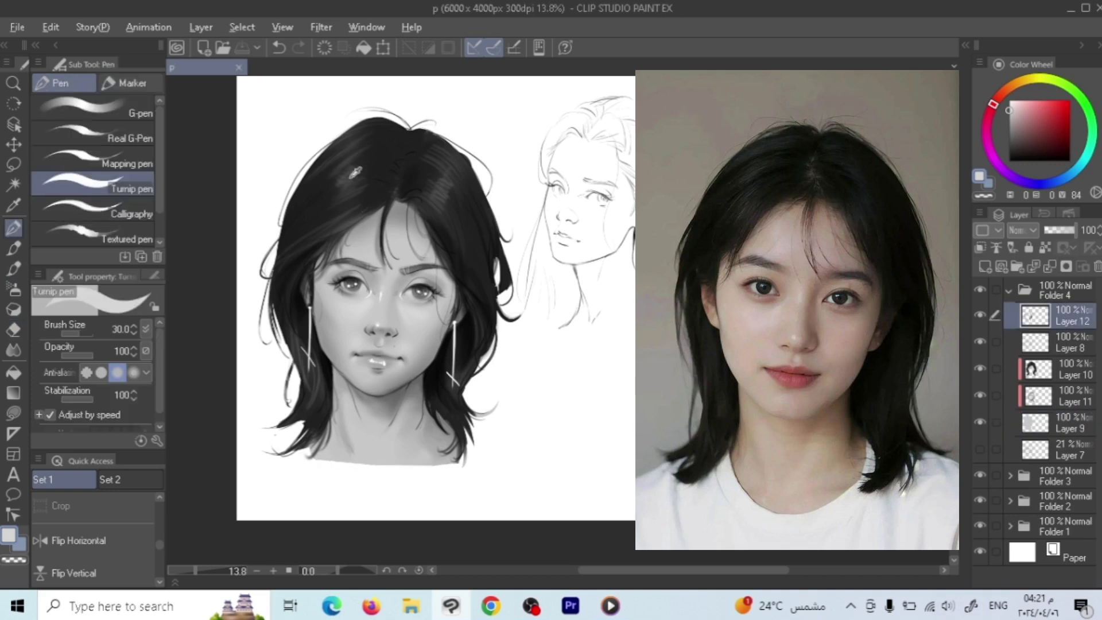
Step: Draw fine strands at the hair parting and across the forehead with the Turnip pen at size 30 in sampled hair greys
{"action": "left_click", "coordinate": [402, 170], "text": "alt"}
{"action": "mouse_move", "coordinate": [390, 162]}
{"action": "left_mouse_down"}
{"action": "mouse_move", "coordinate": [412, 153]}
{"action": "mouse_move", "coordinate": [396, 185]}
{"action": "left_mouse_up"}
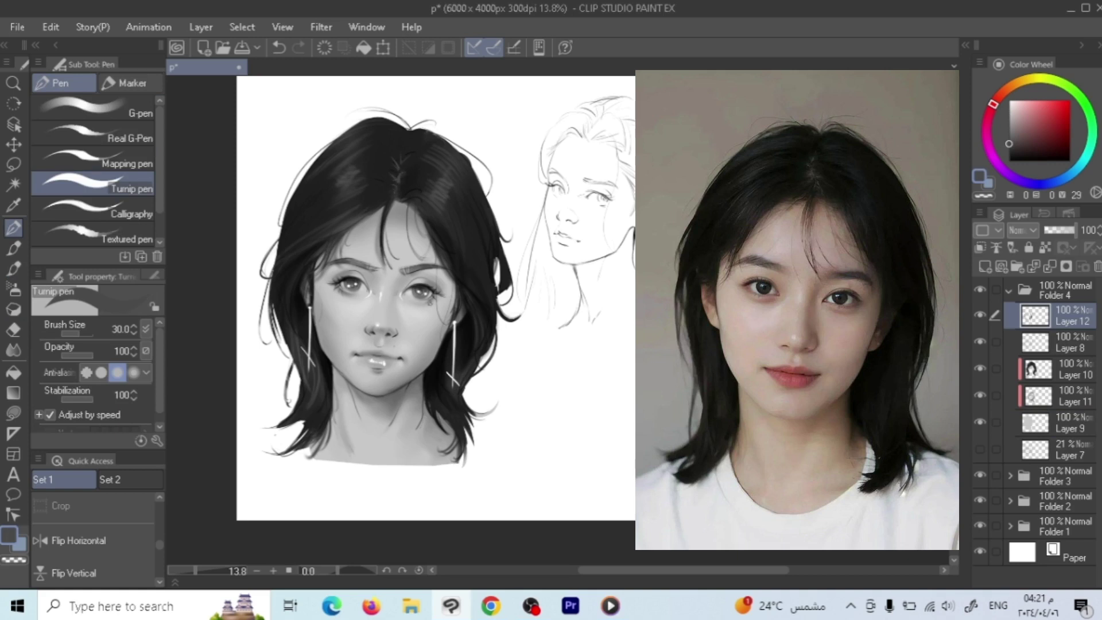
{"action": "left_click", "coordinate": [395, 194], "text": "alt"}
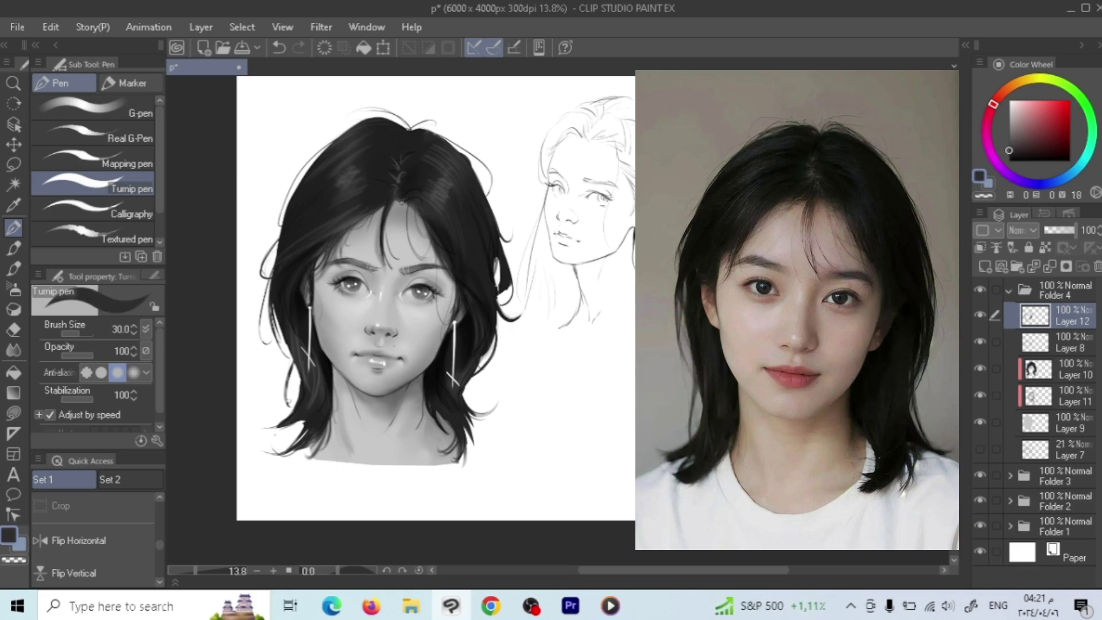
{"action": "mouse_move", "coordinate": [396, 200]}
{"action": "left_mouse_down"}
{"action": "mouse_move", "coordinate": [405, 235]}
{"action": "mouse_move", "coordinate": [426, 232]}
{"action": "left_mouse_up"}
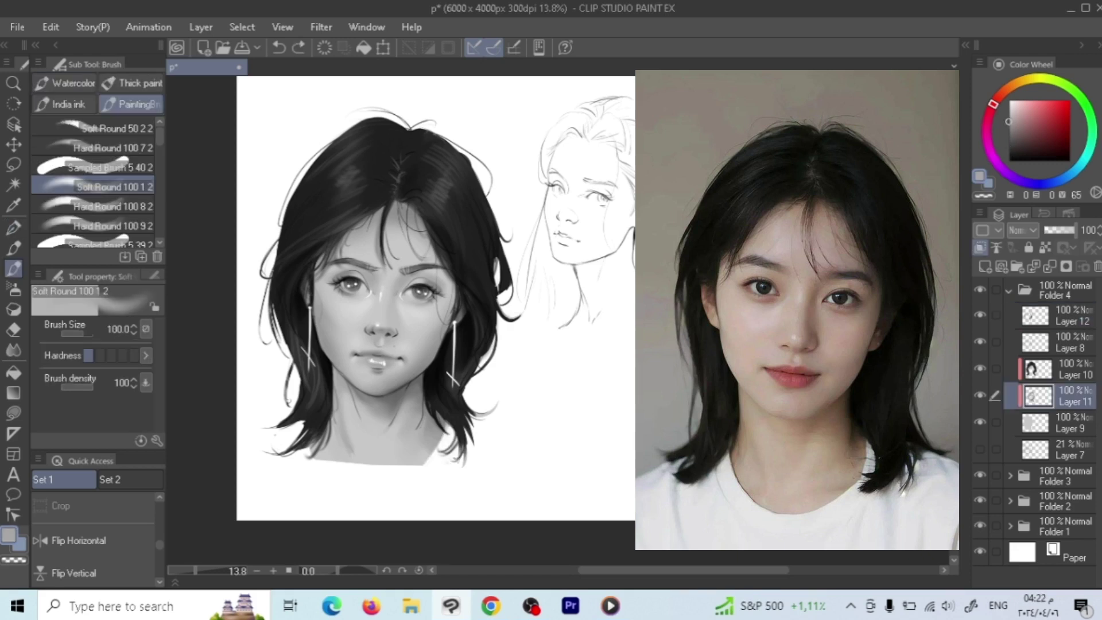
{"action": "key", "text": "ctrl+z"}
{"action": "left_click_drag", "start_coordinate": [357, 304], "coordinate": [367, 296]}
{"action": "key", "text": "bracketleft"}
{"action": "key", "text": "bracketleft"}
{"action": "key", "text": "ctrl+z"}
Step: Blend the skin on the cheek below the eye on the image's right
{"action": "left_click", "coordinate": [14, 351]}
{"action": "left_click_drag", "start_coordinate": [408, 312], "coordinate": [420, 324]}
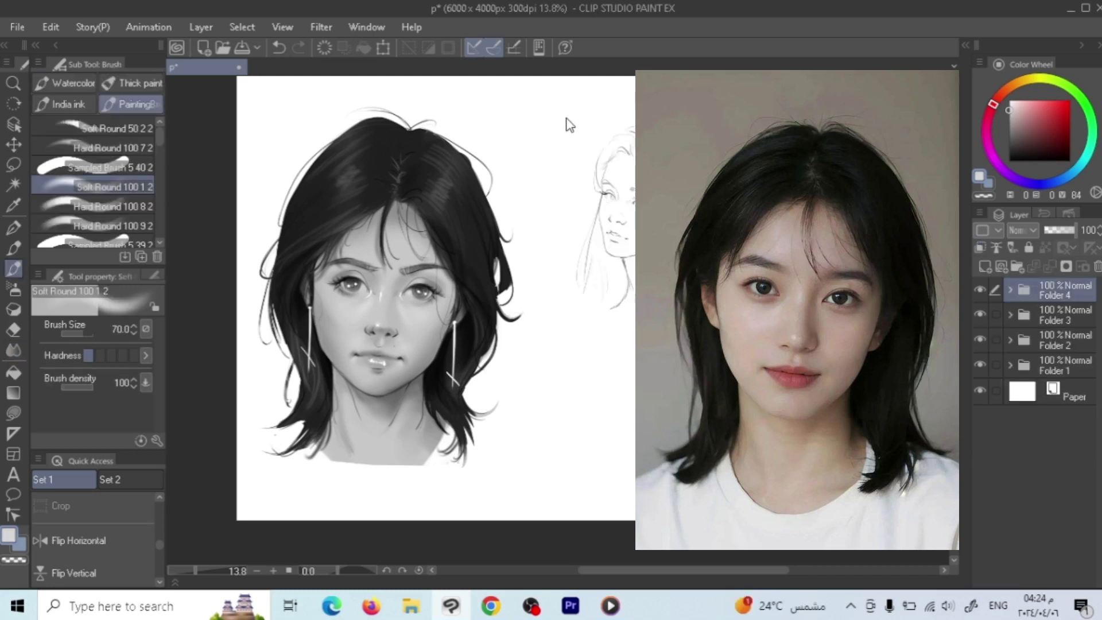
Step: Scale up the whole portrait in Folder 4 slightly and shift it a little to the right on the canvas
{"action": "key", "text": "ctrl+t"}
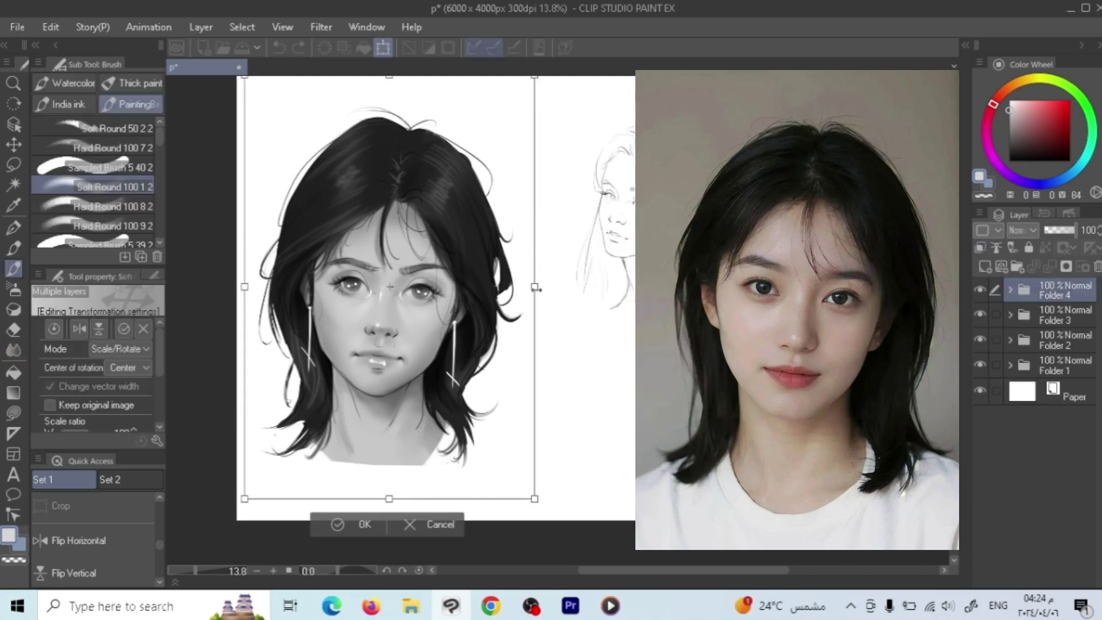
{"action": "left_click_drag", "start_coordinate": [536, 288], "coordinate": [552, 289]}
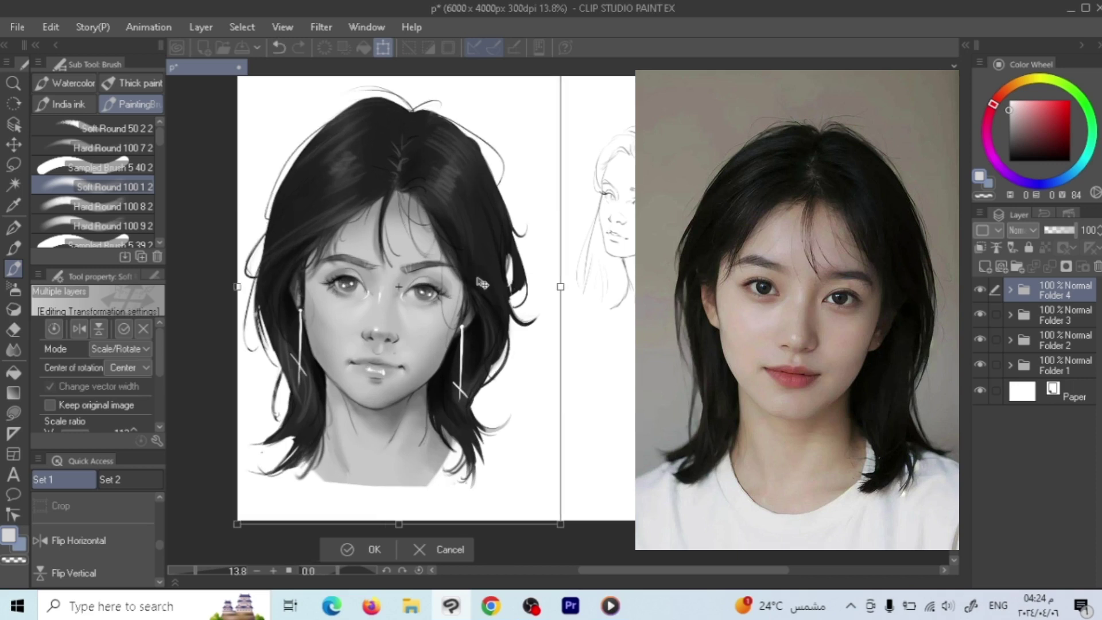
{"action": "left_click_drag", "start_coordinate": [481, 283], "coordinate": [490, 283]}
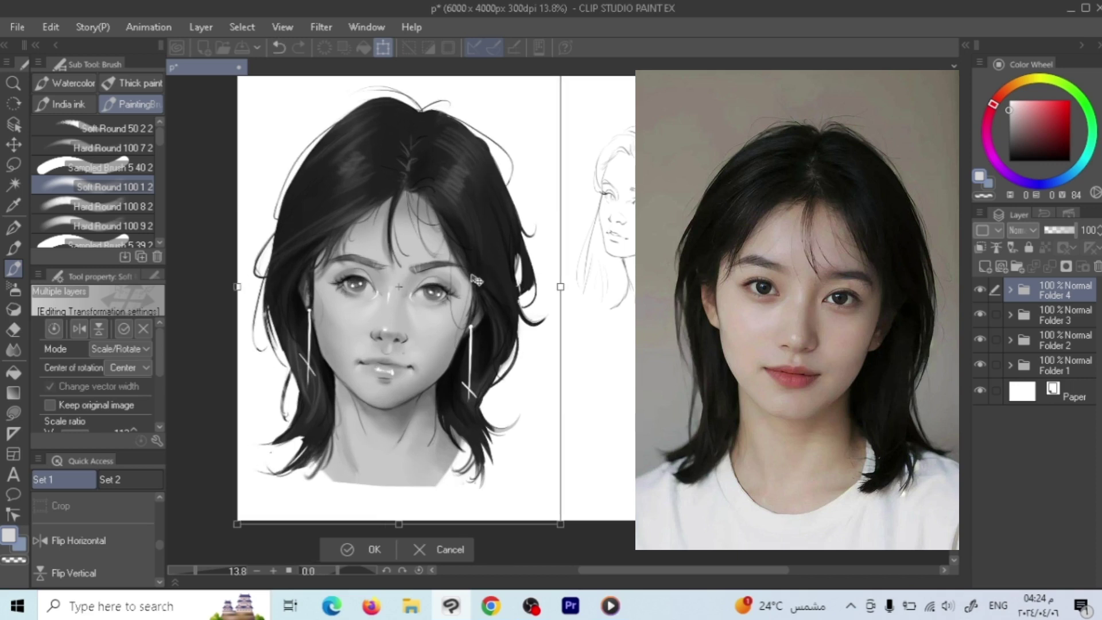